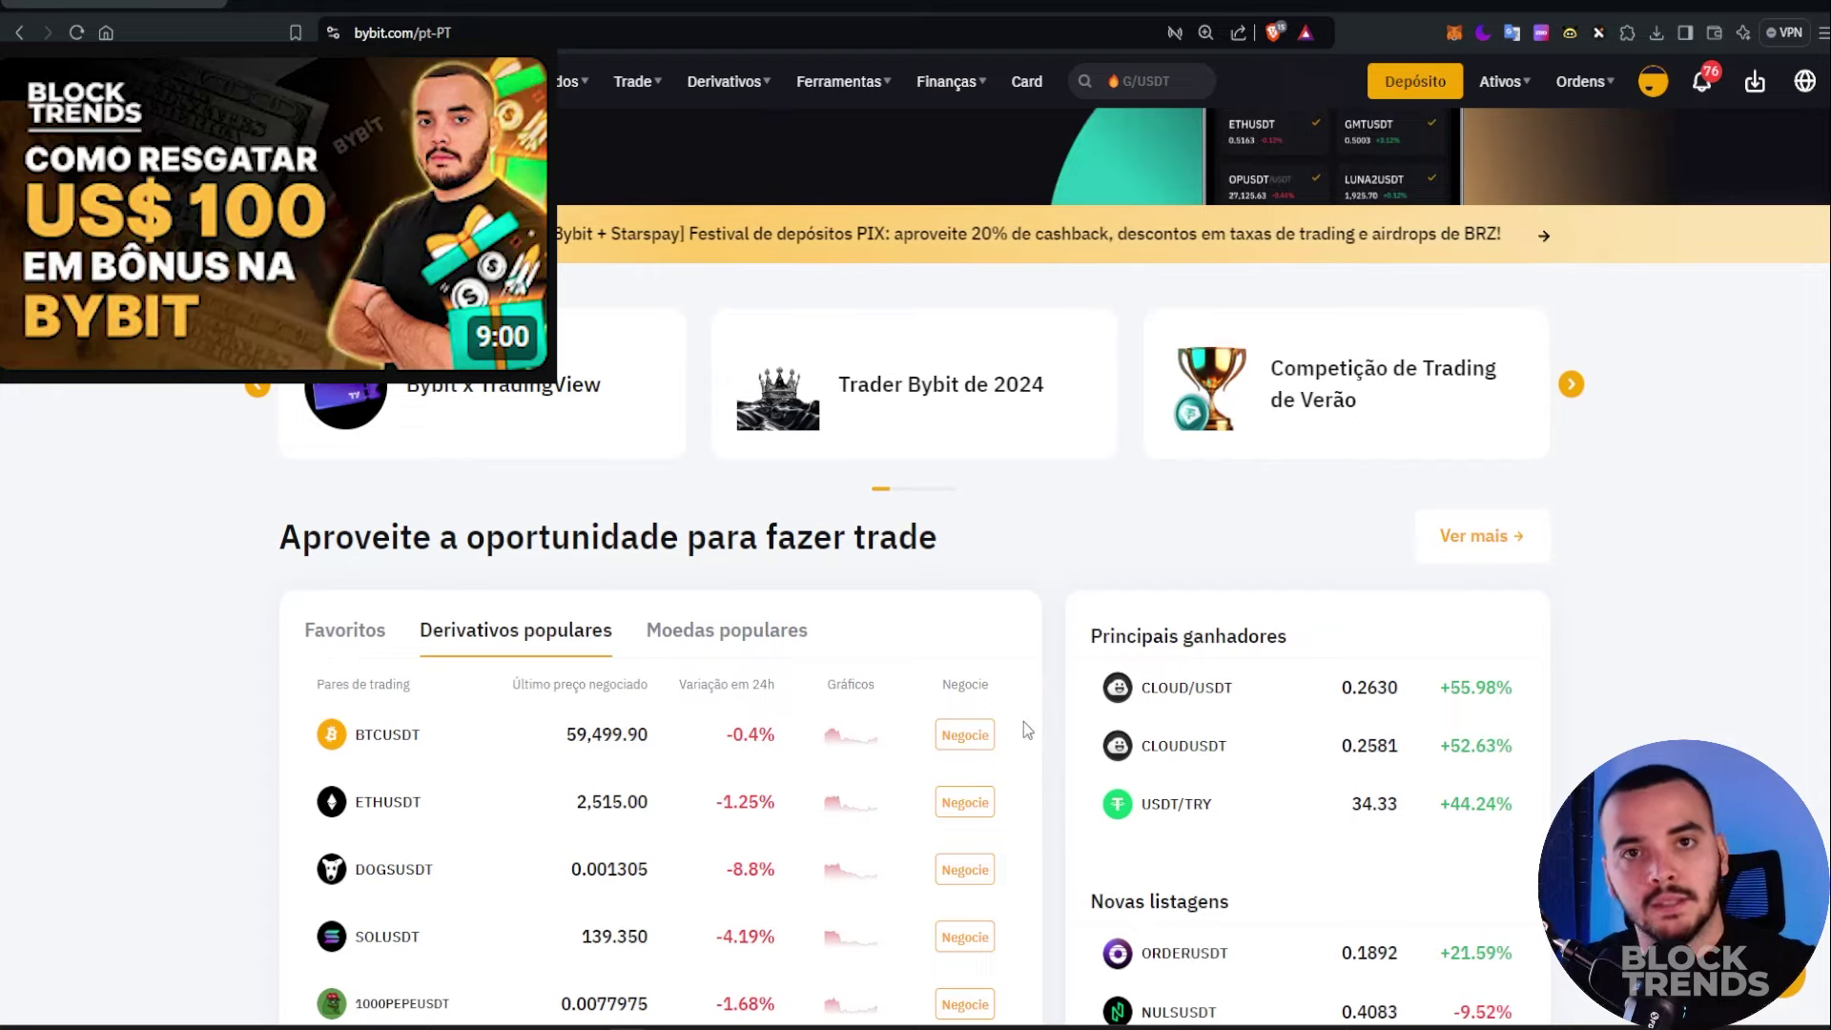
Open the Bot de tradings page from the exchange's trading tools
scroll(1072, 536, "up", 4)
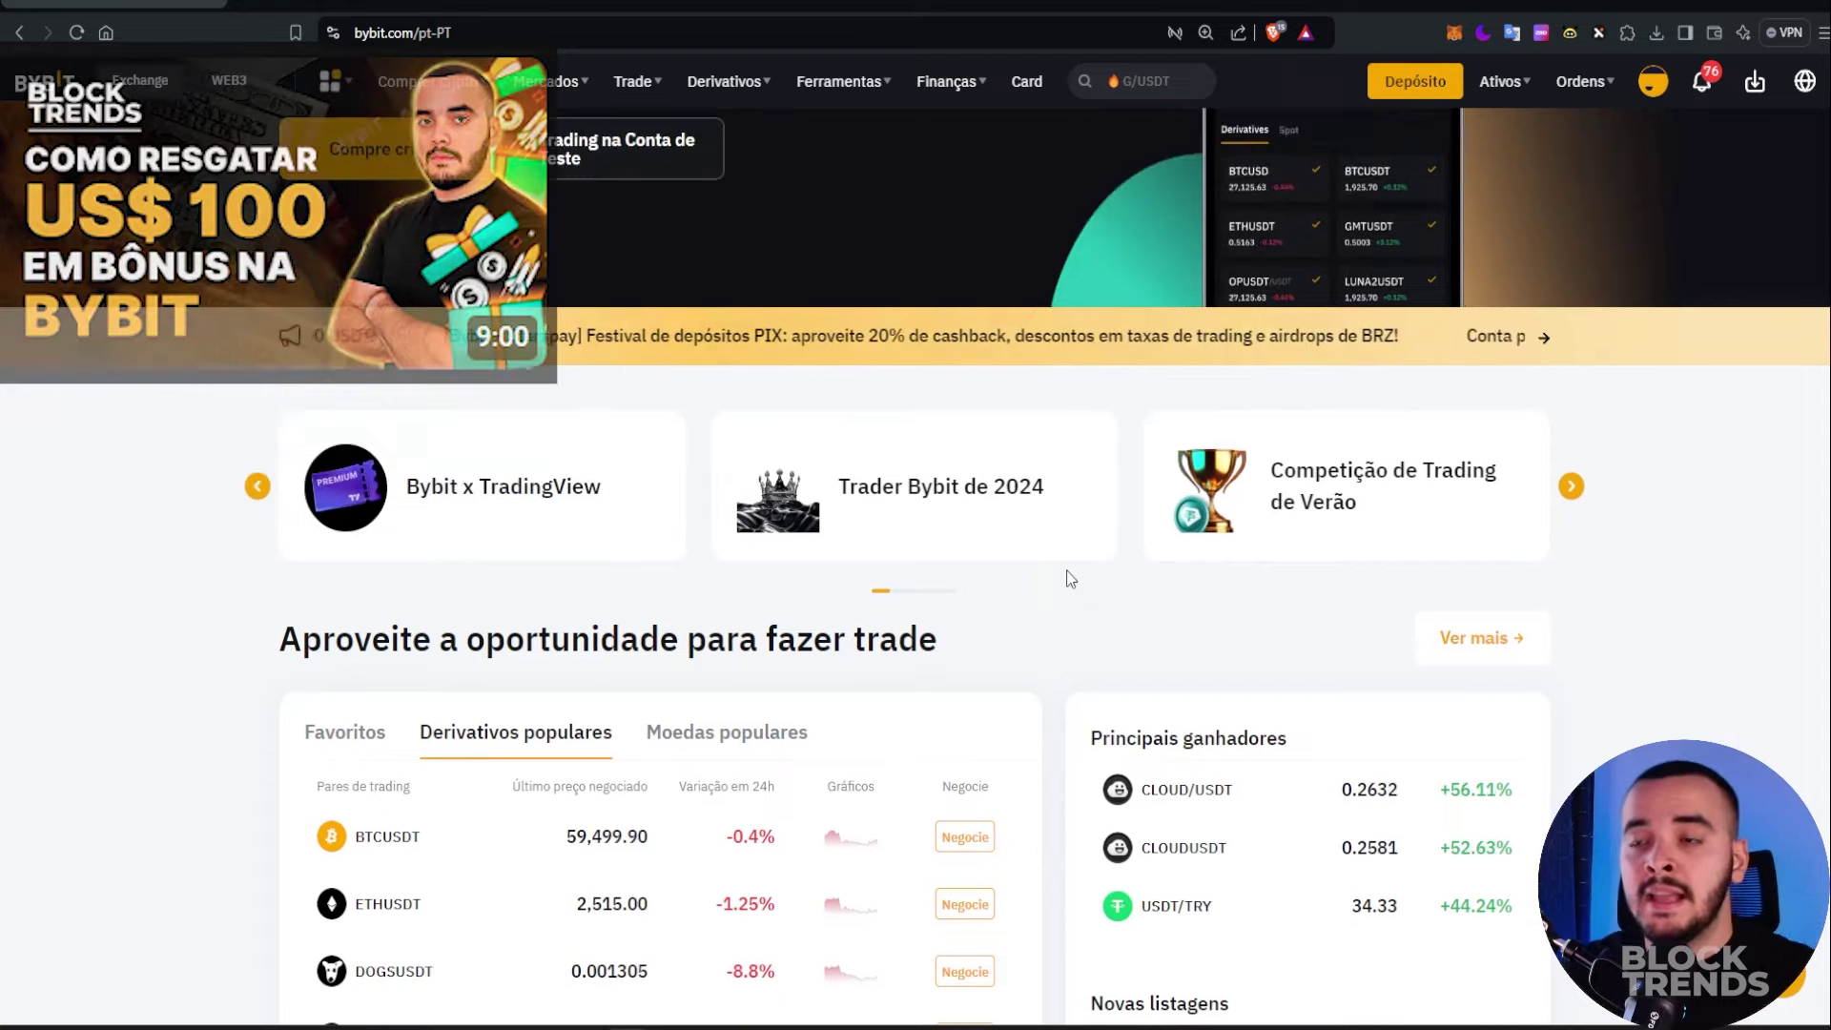
key("ctrl+plus")
key("ctrl+plus")
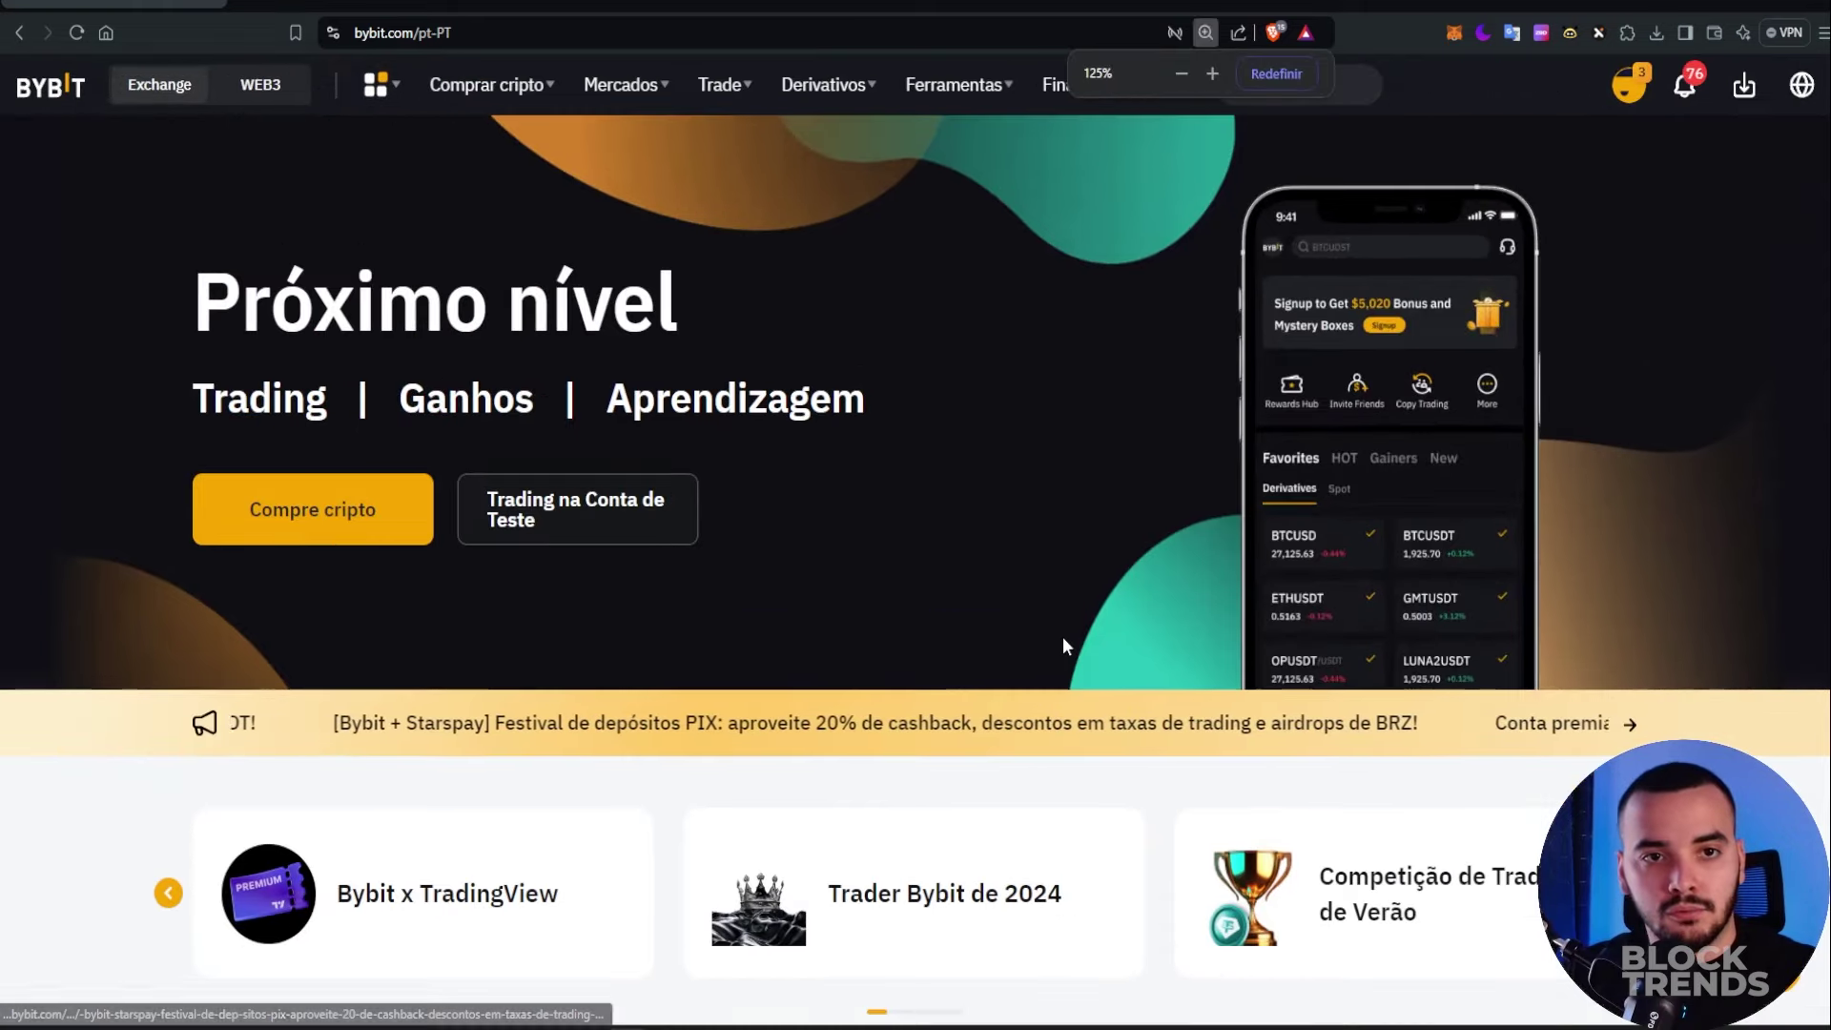
scroll(1064, 639, "down", 2)
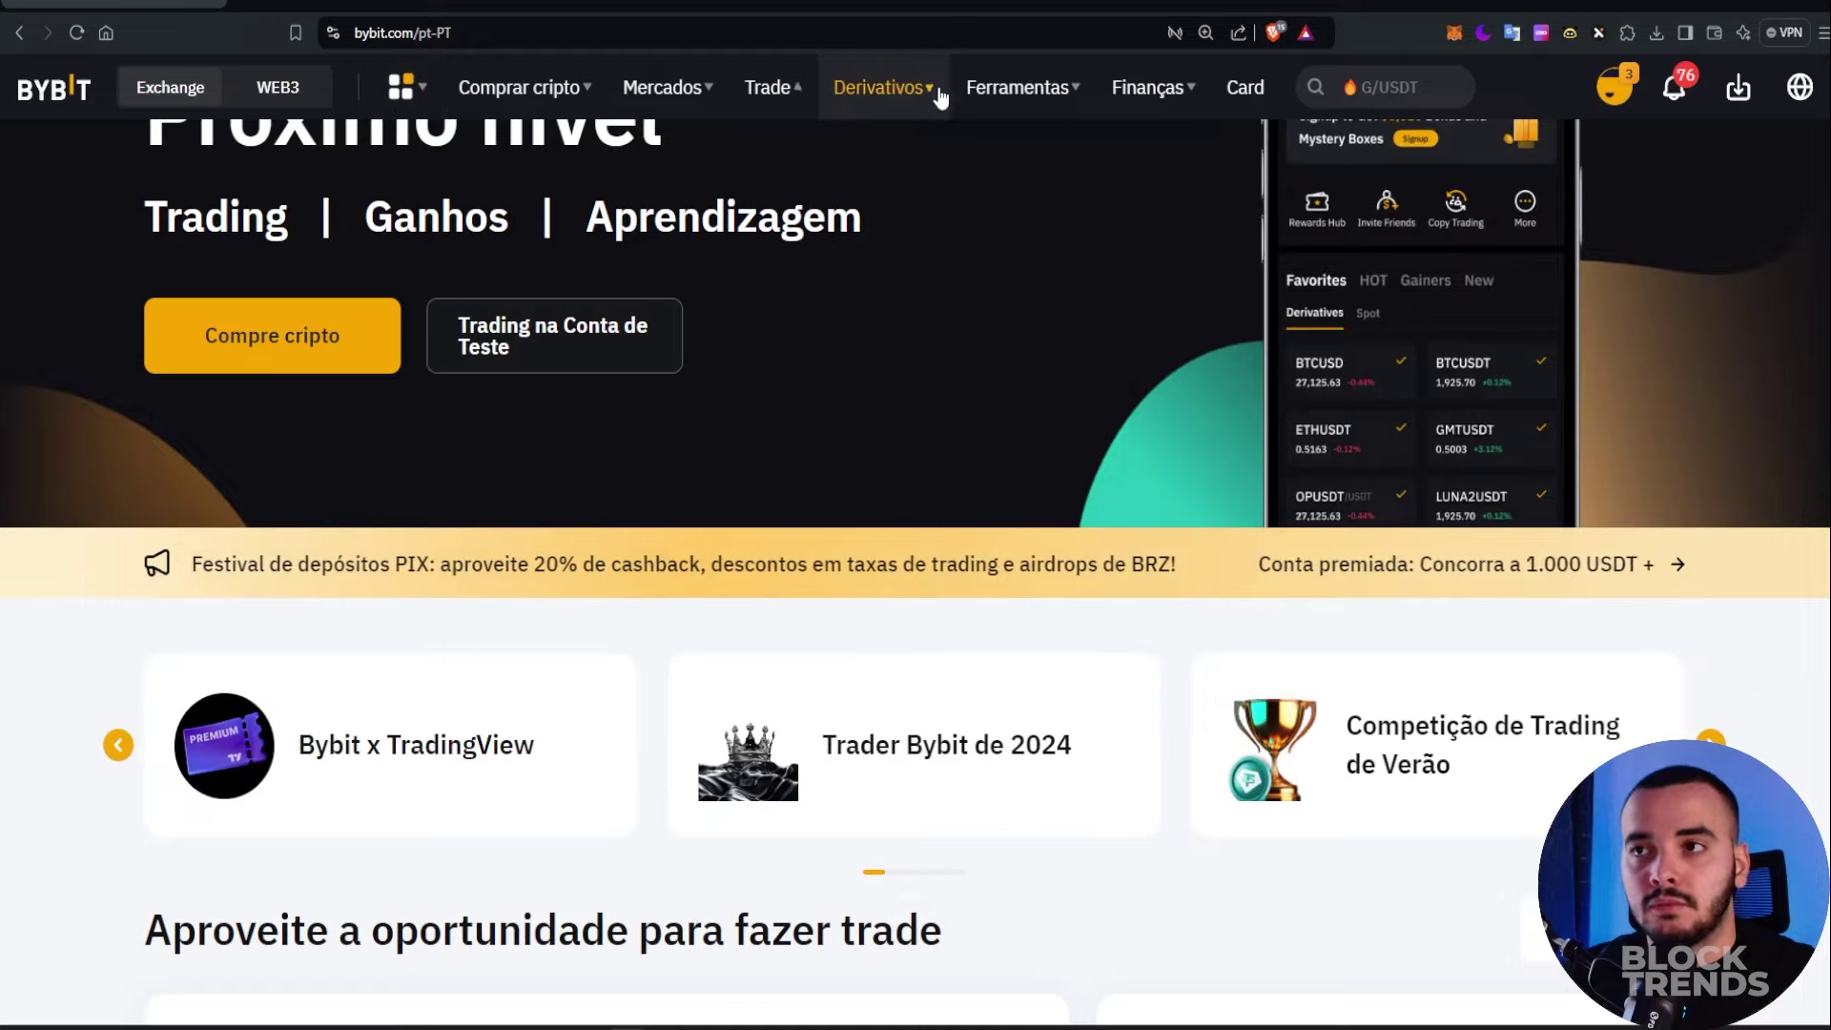
mouse_move(1178, 114)
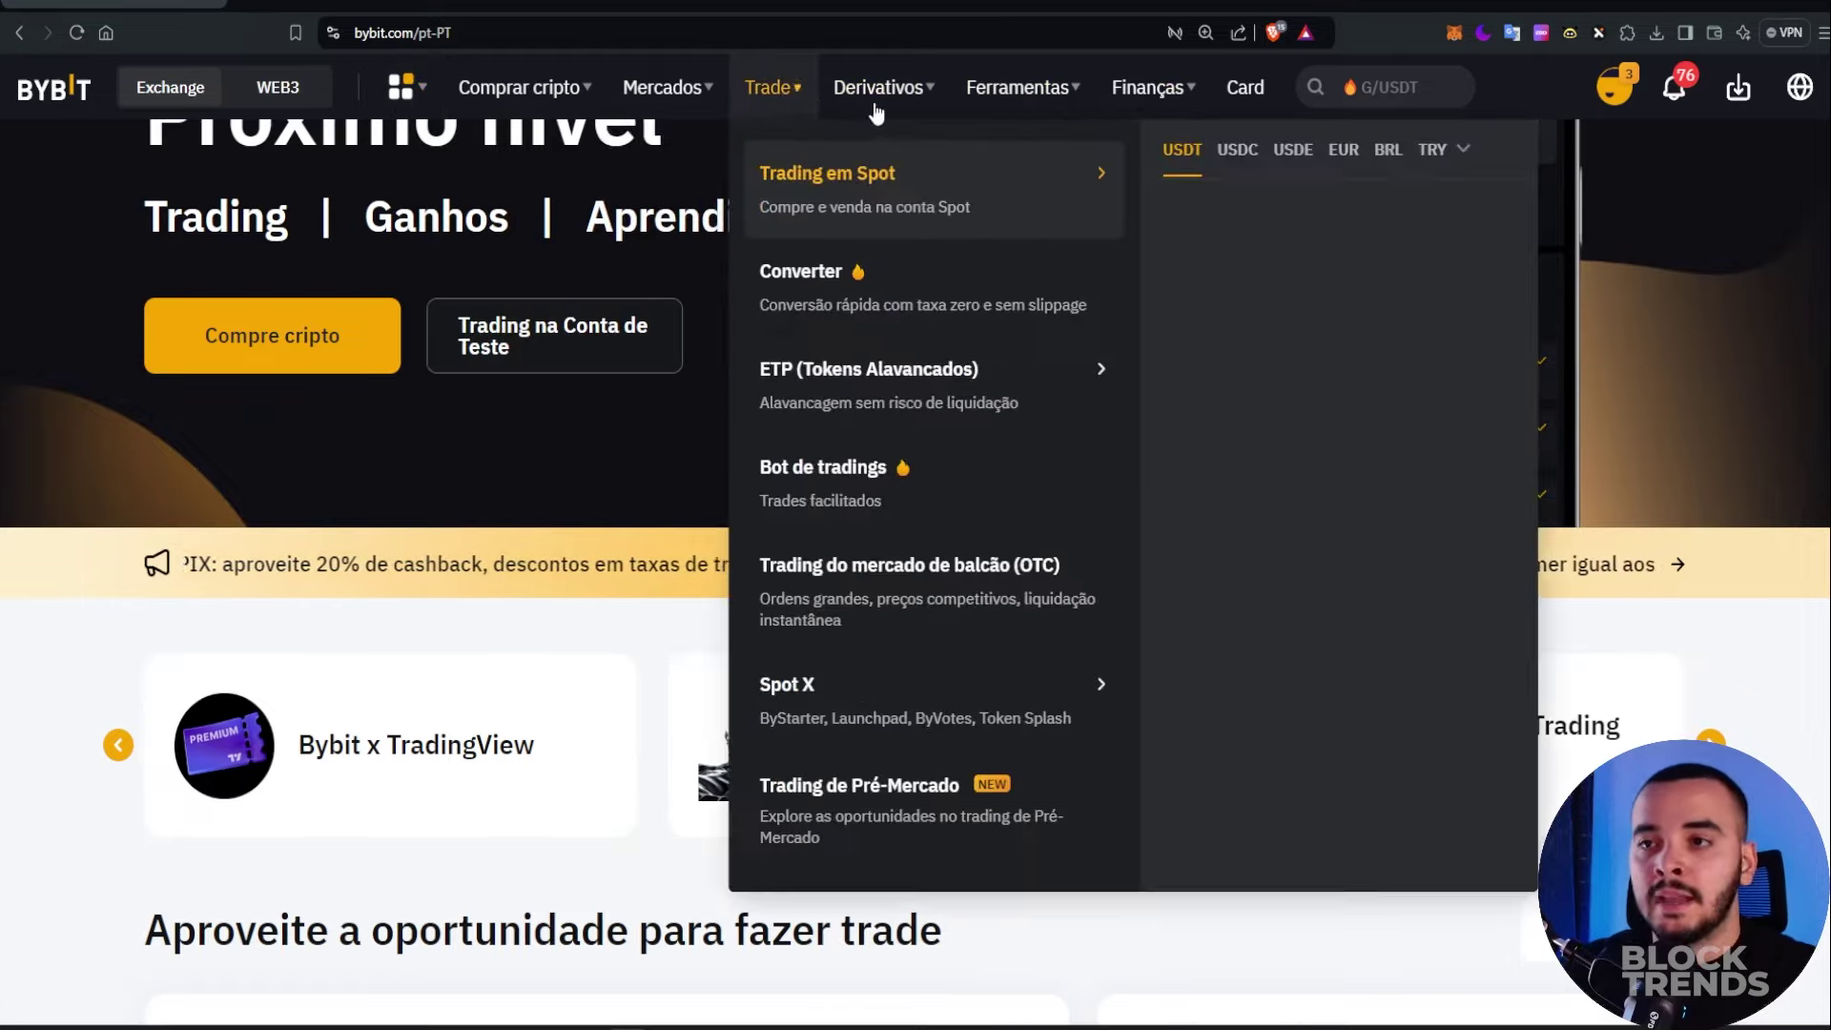
mouse_move(869, 122)
mouse_move(997, 103)
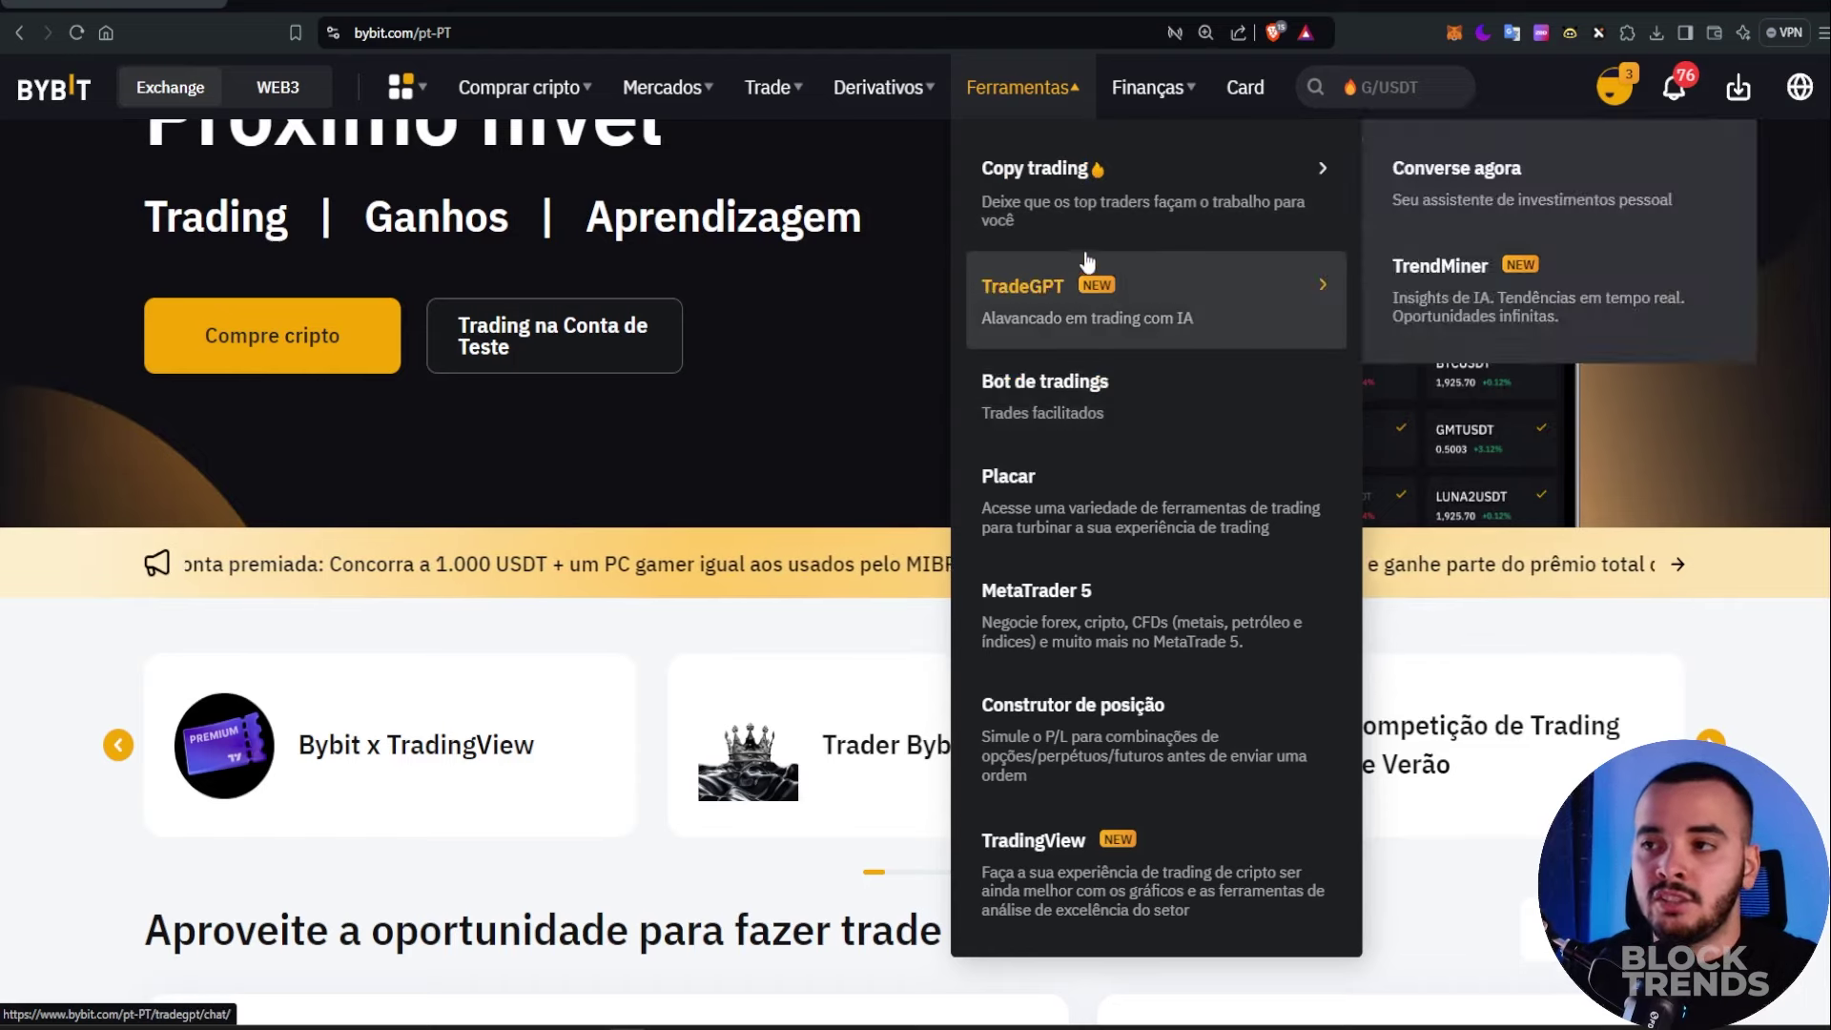
left_click(1119, 417)
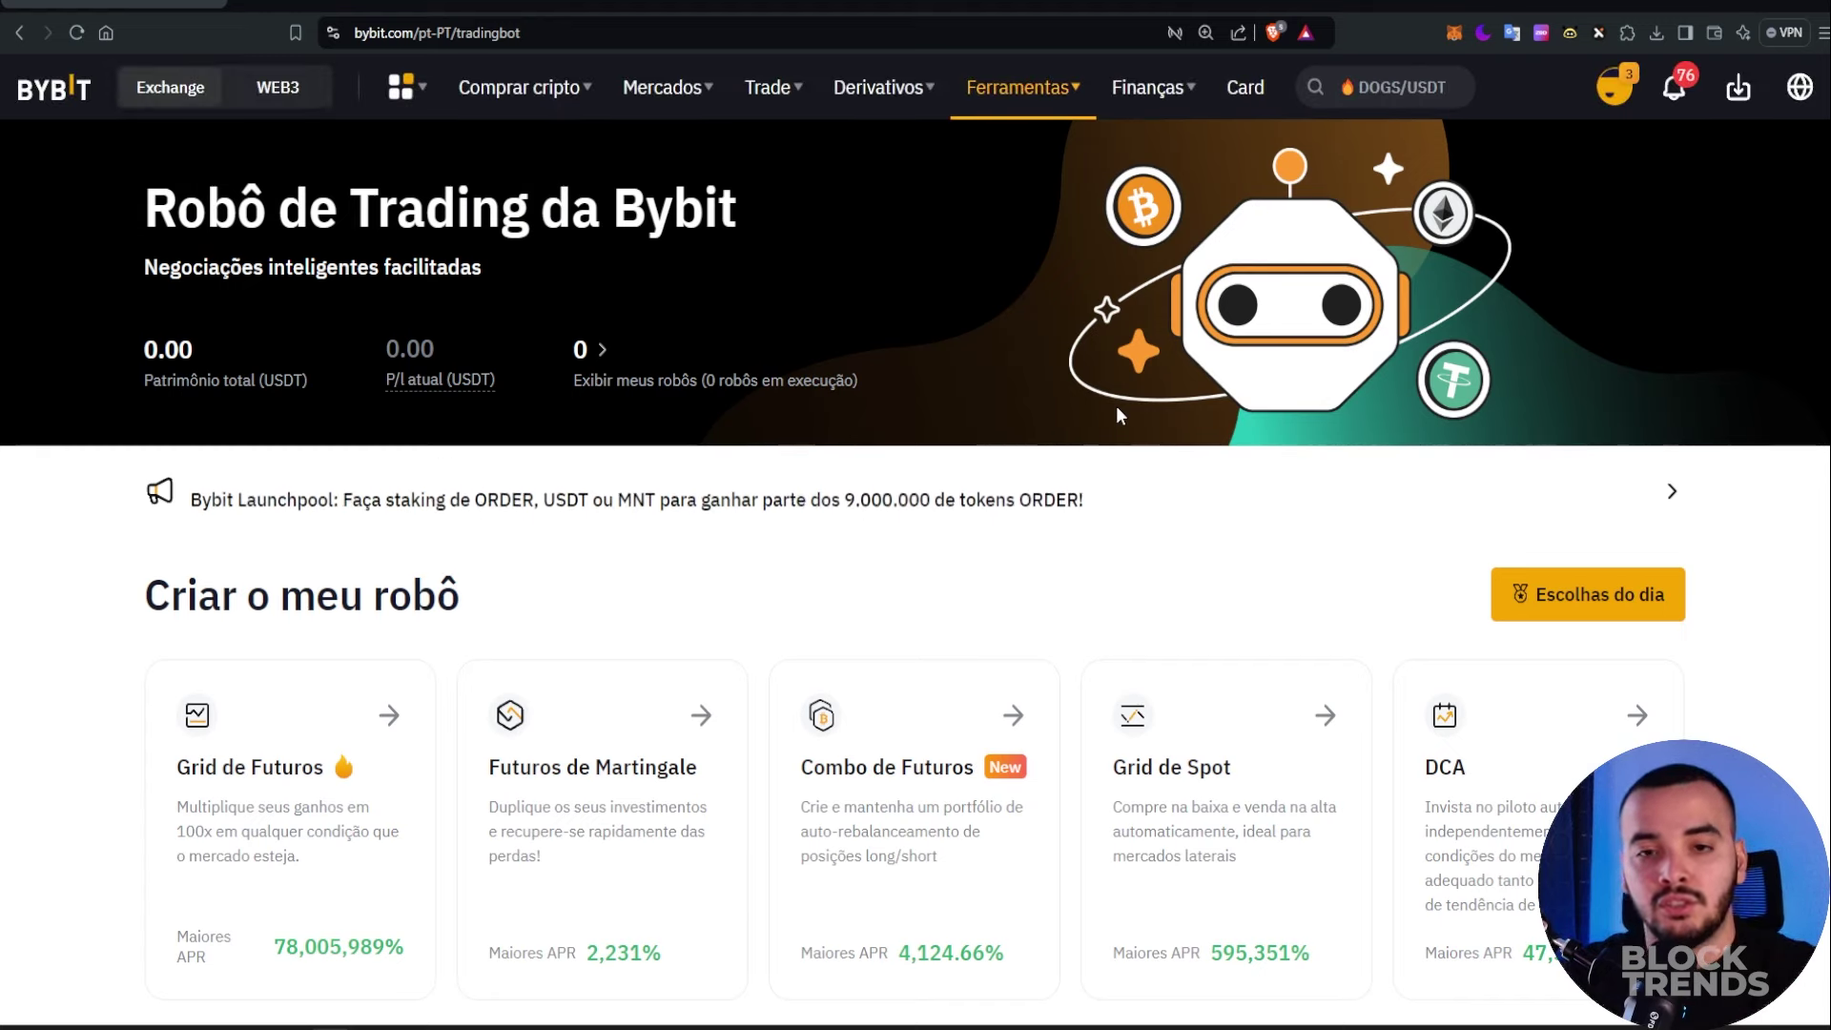
Start creating a DCA bot from the available trading bot types
scroll(271, 631, "down", 2)
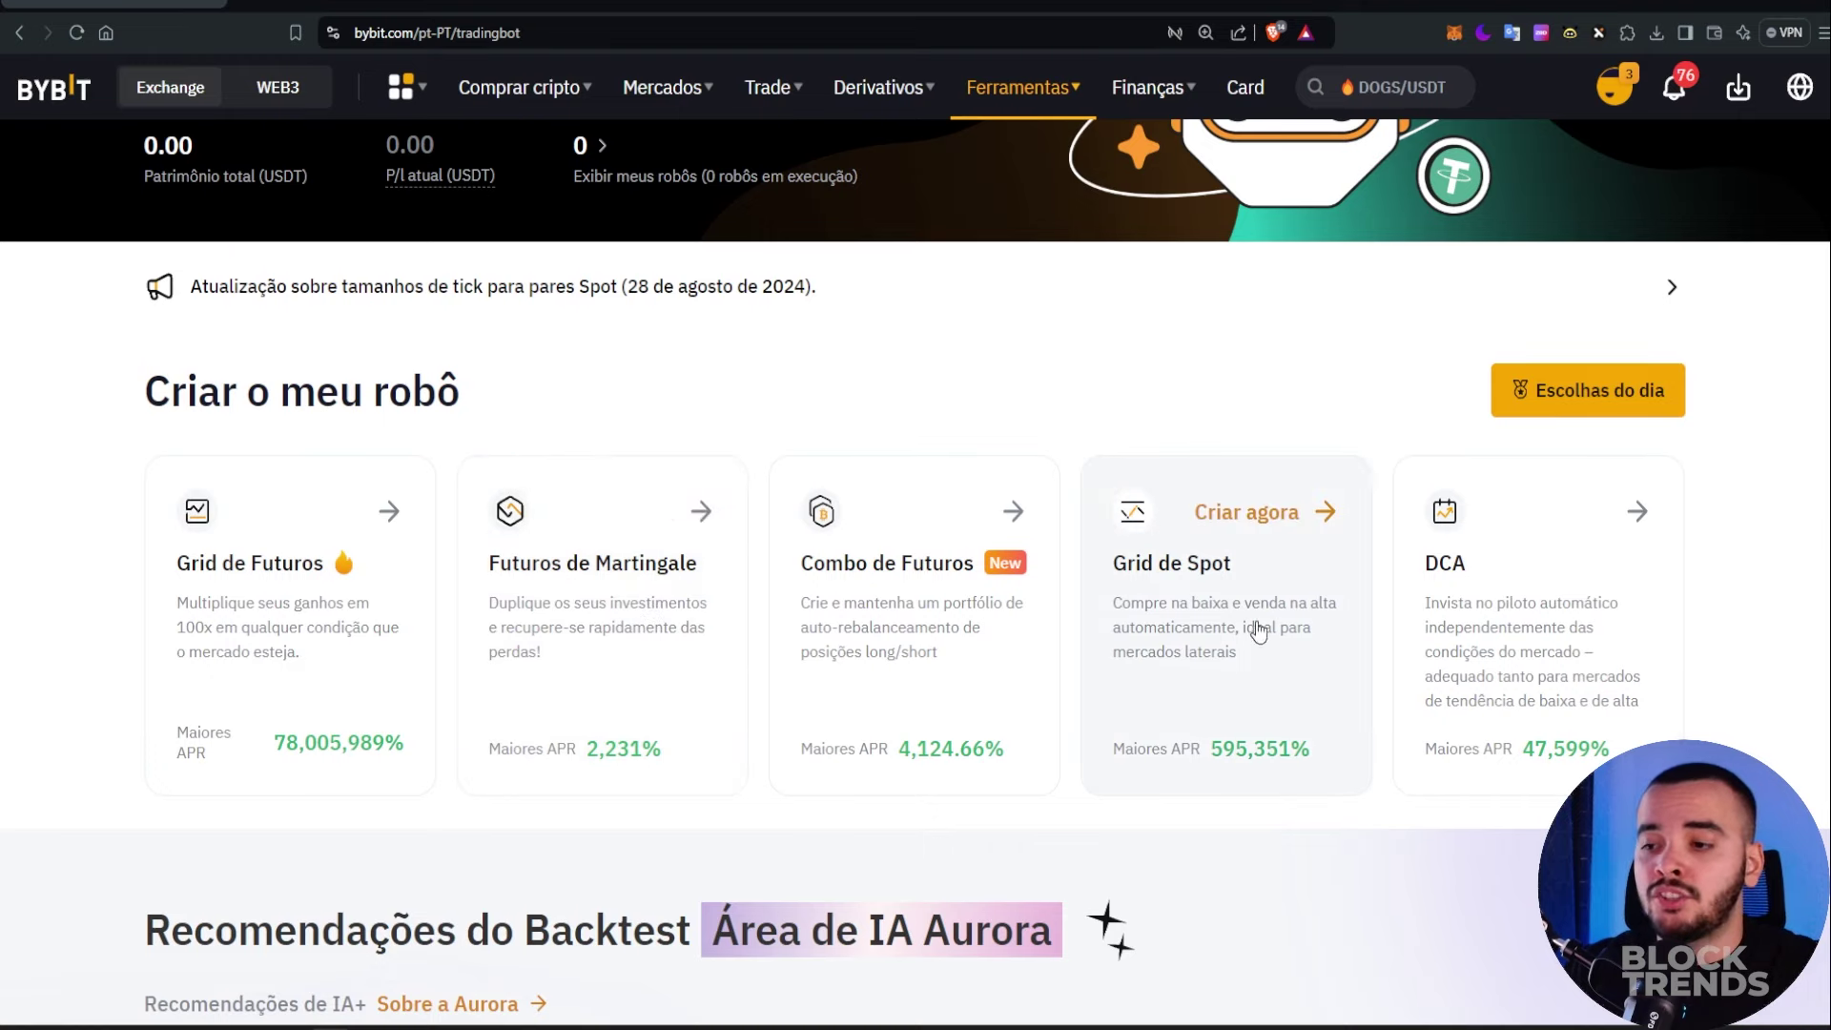
scroll(1500, 576, "down", 1)
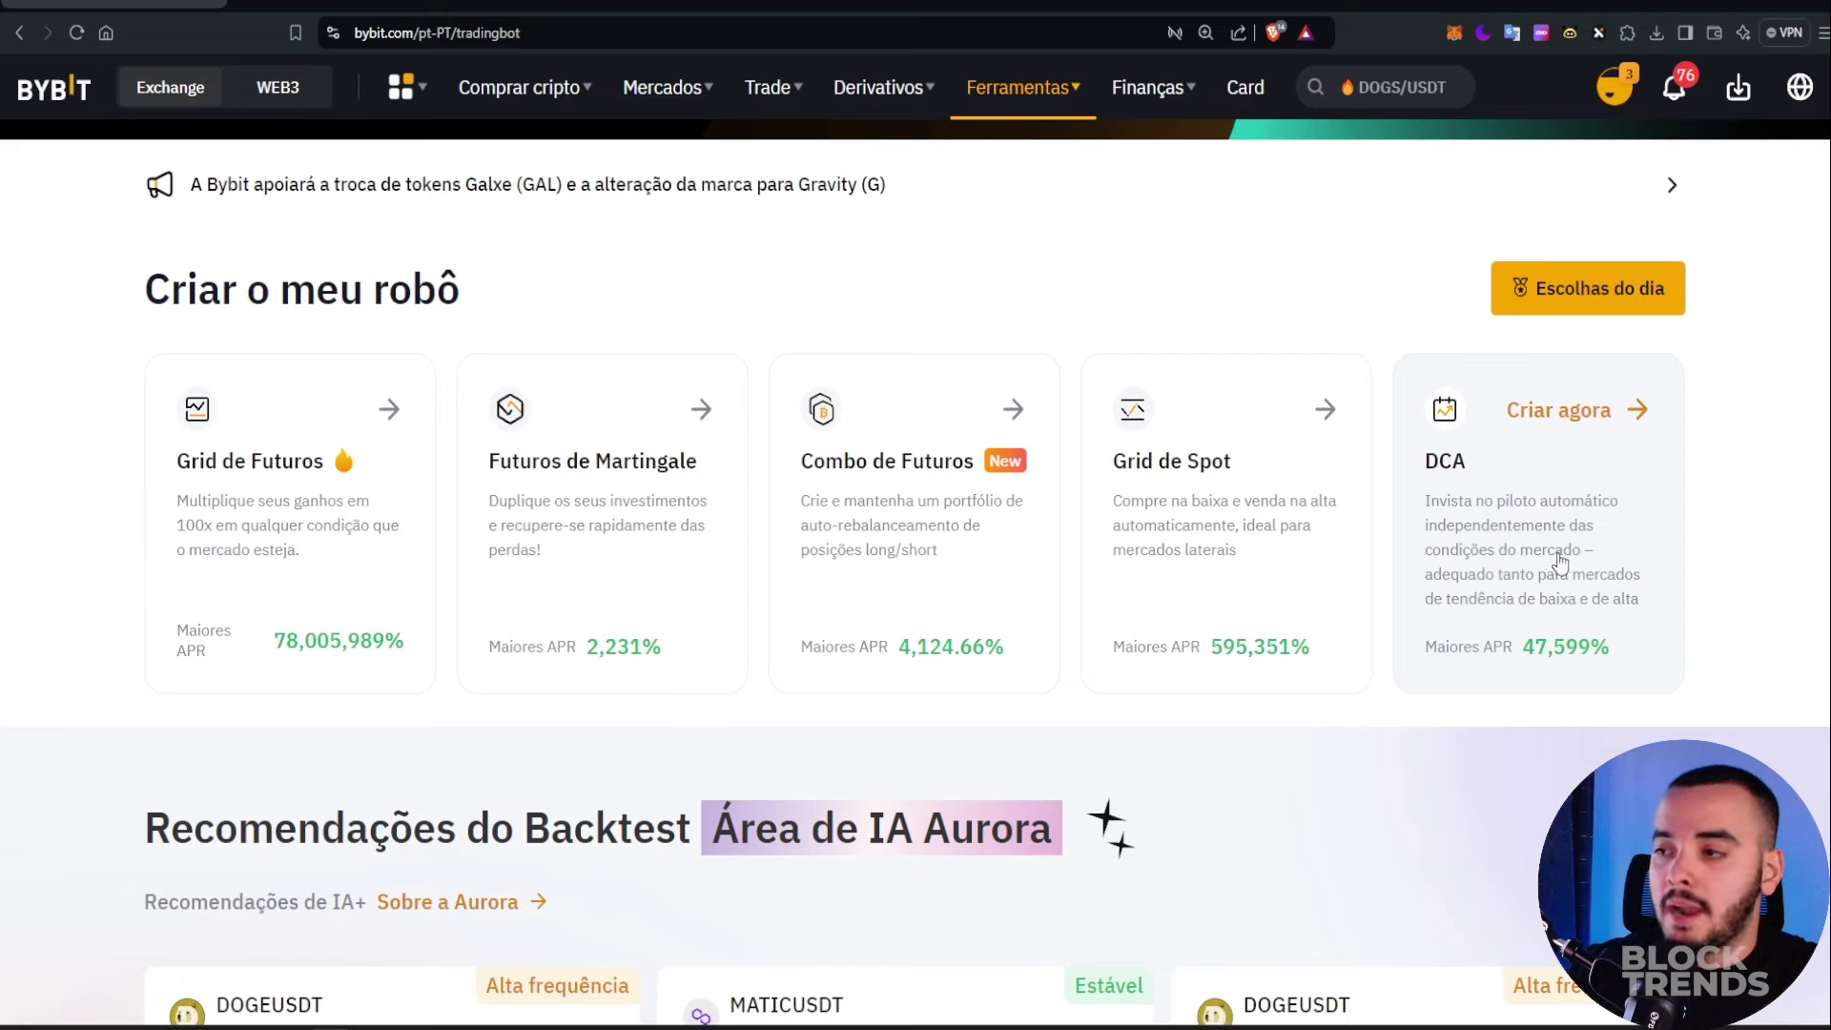
left_click(1520, 502)
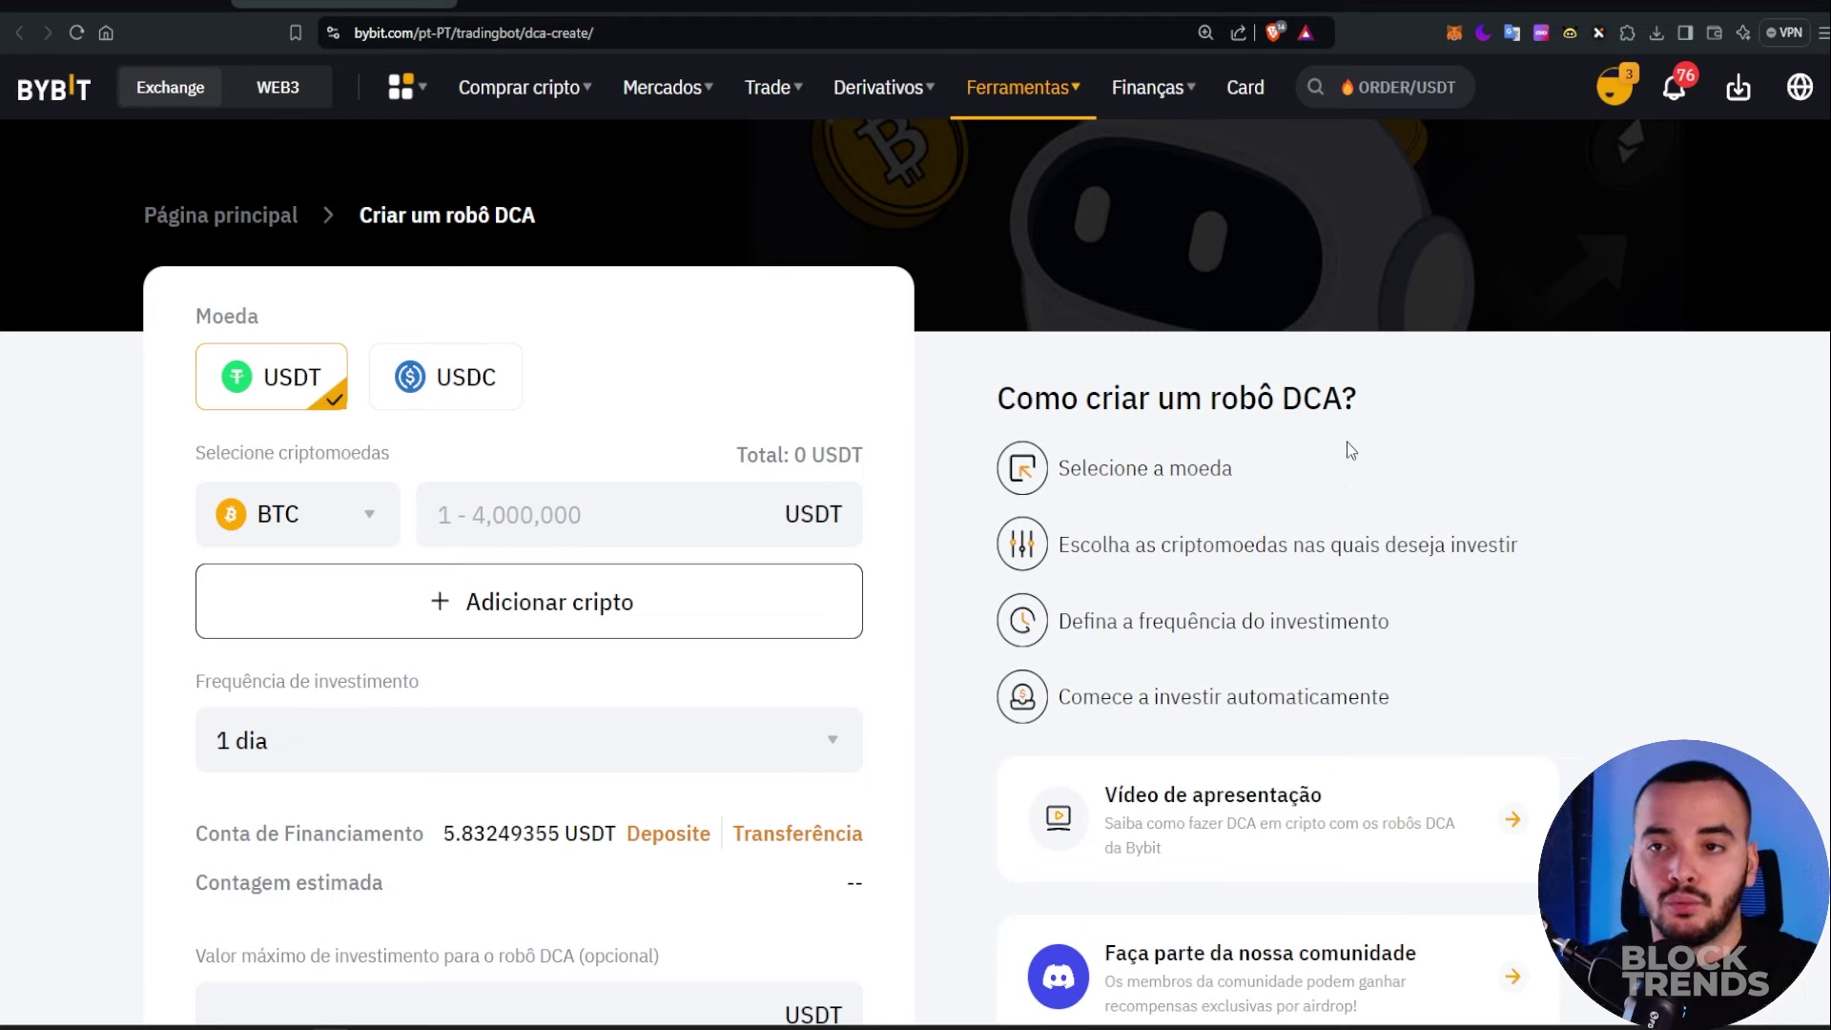
Set the BTC investment amount per purchase to 1 USDT
left_click(638, 494)
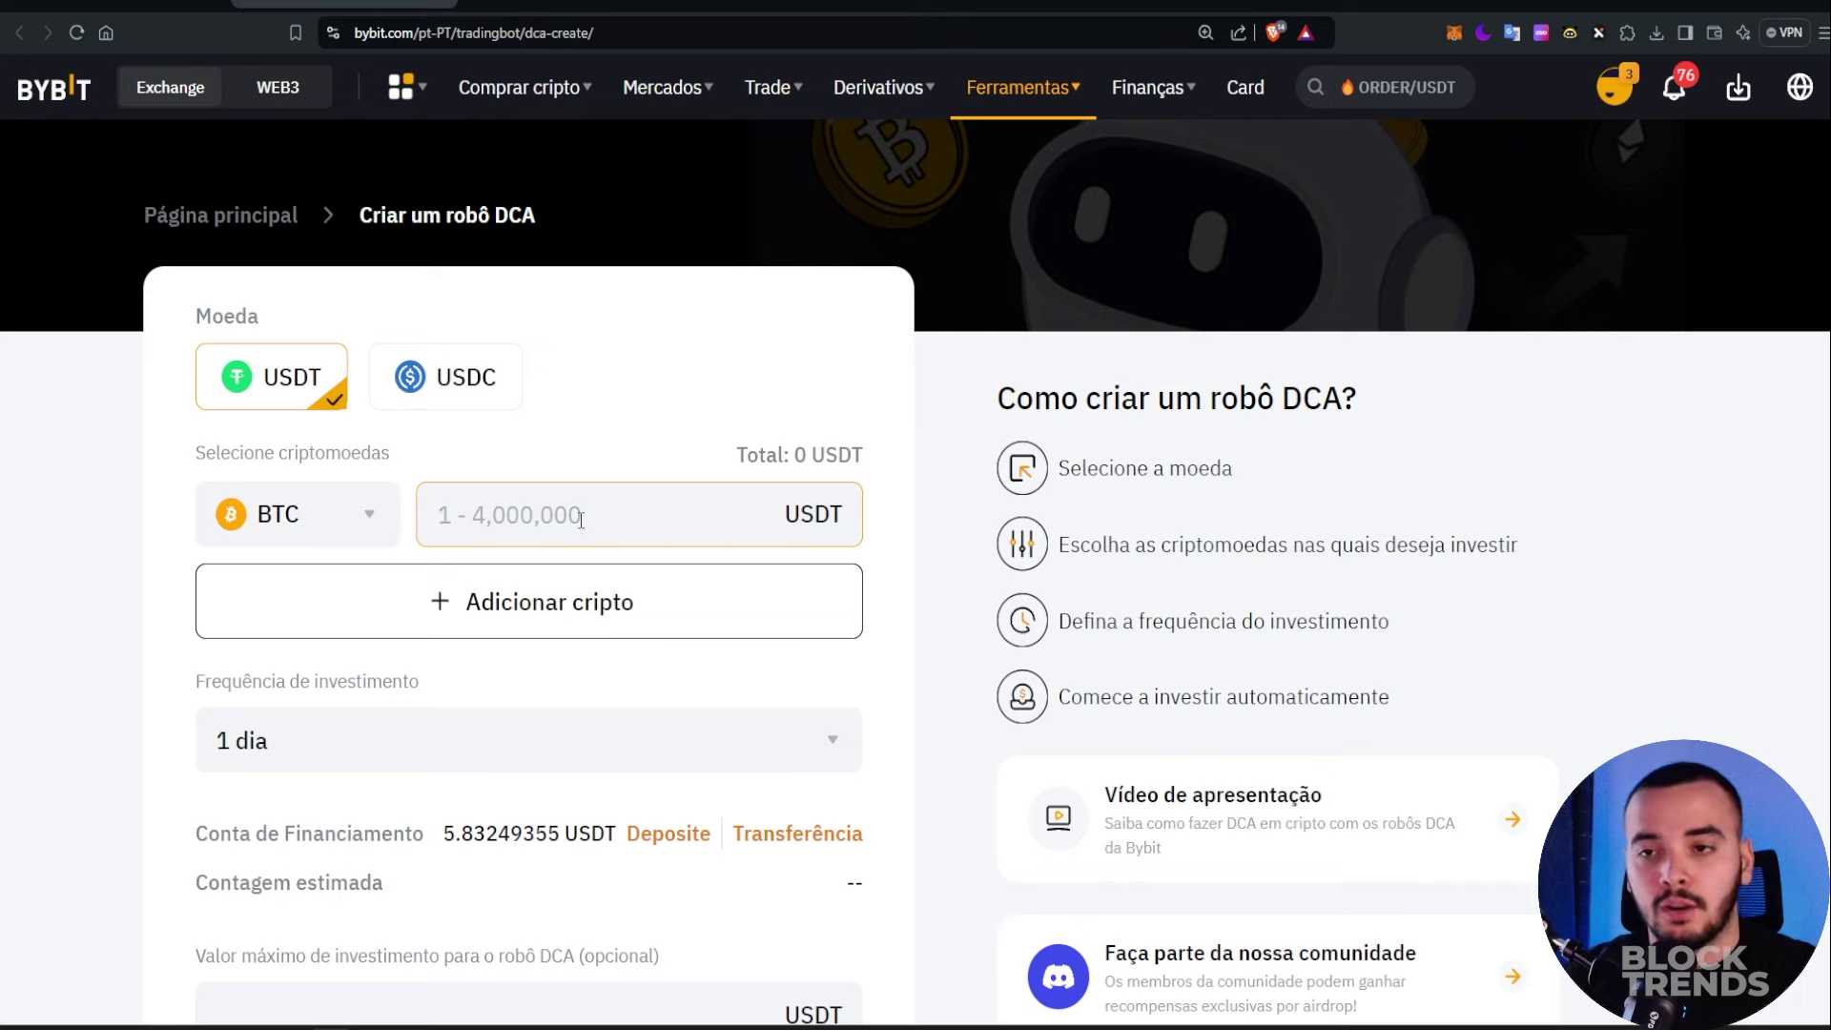
type("1")
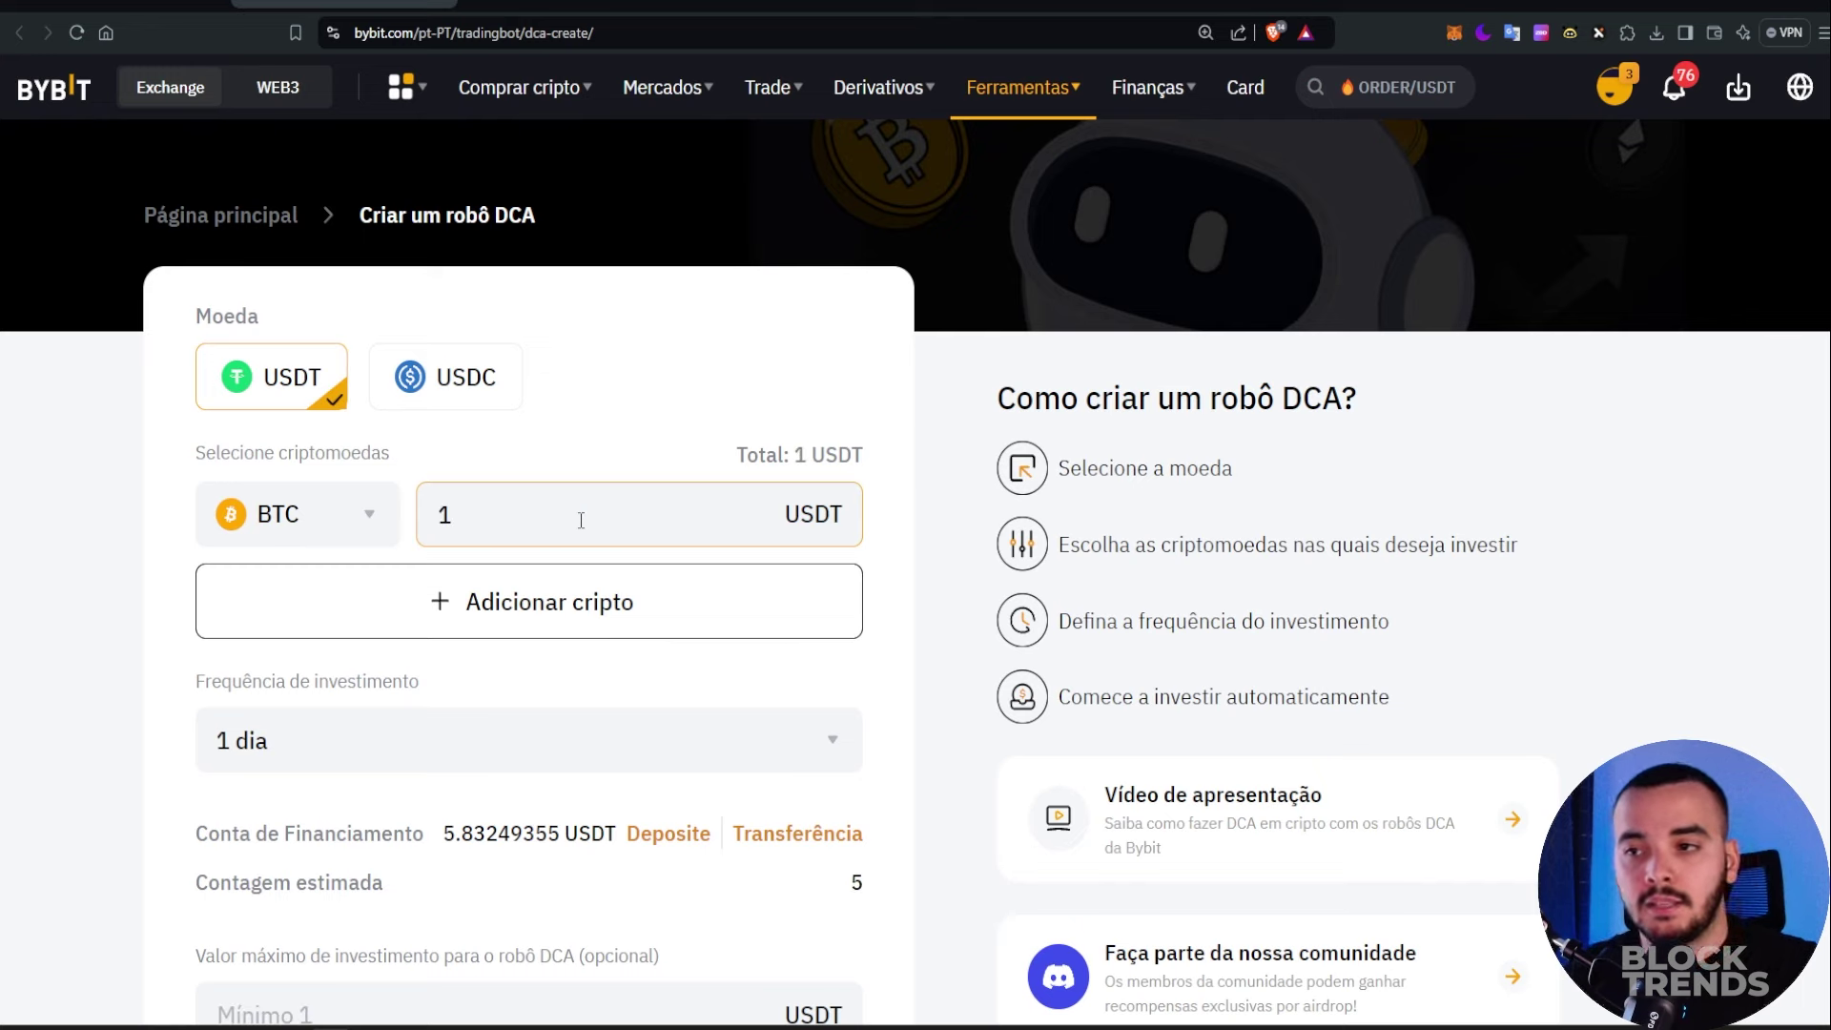
key("BackSpace")
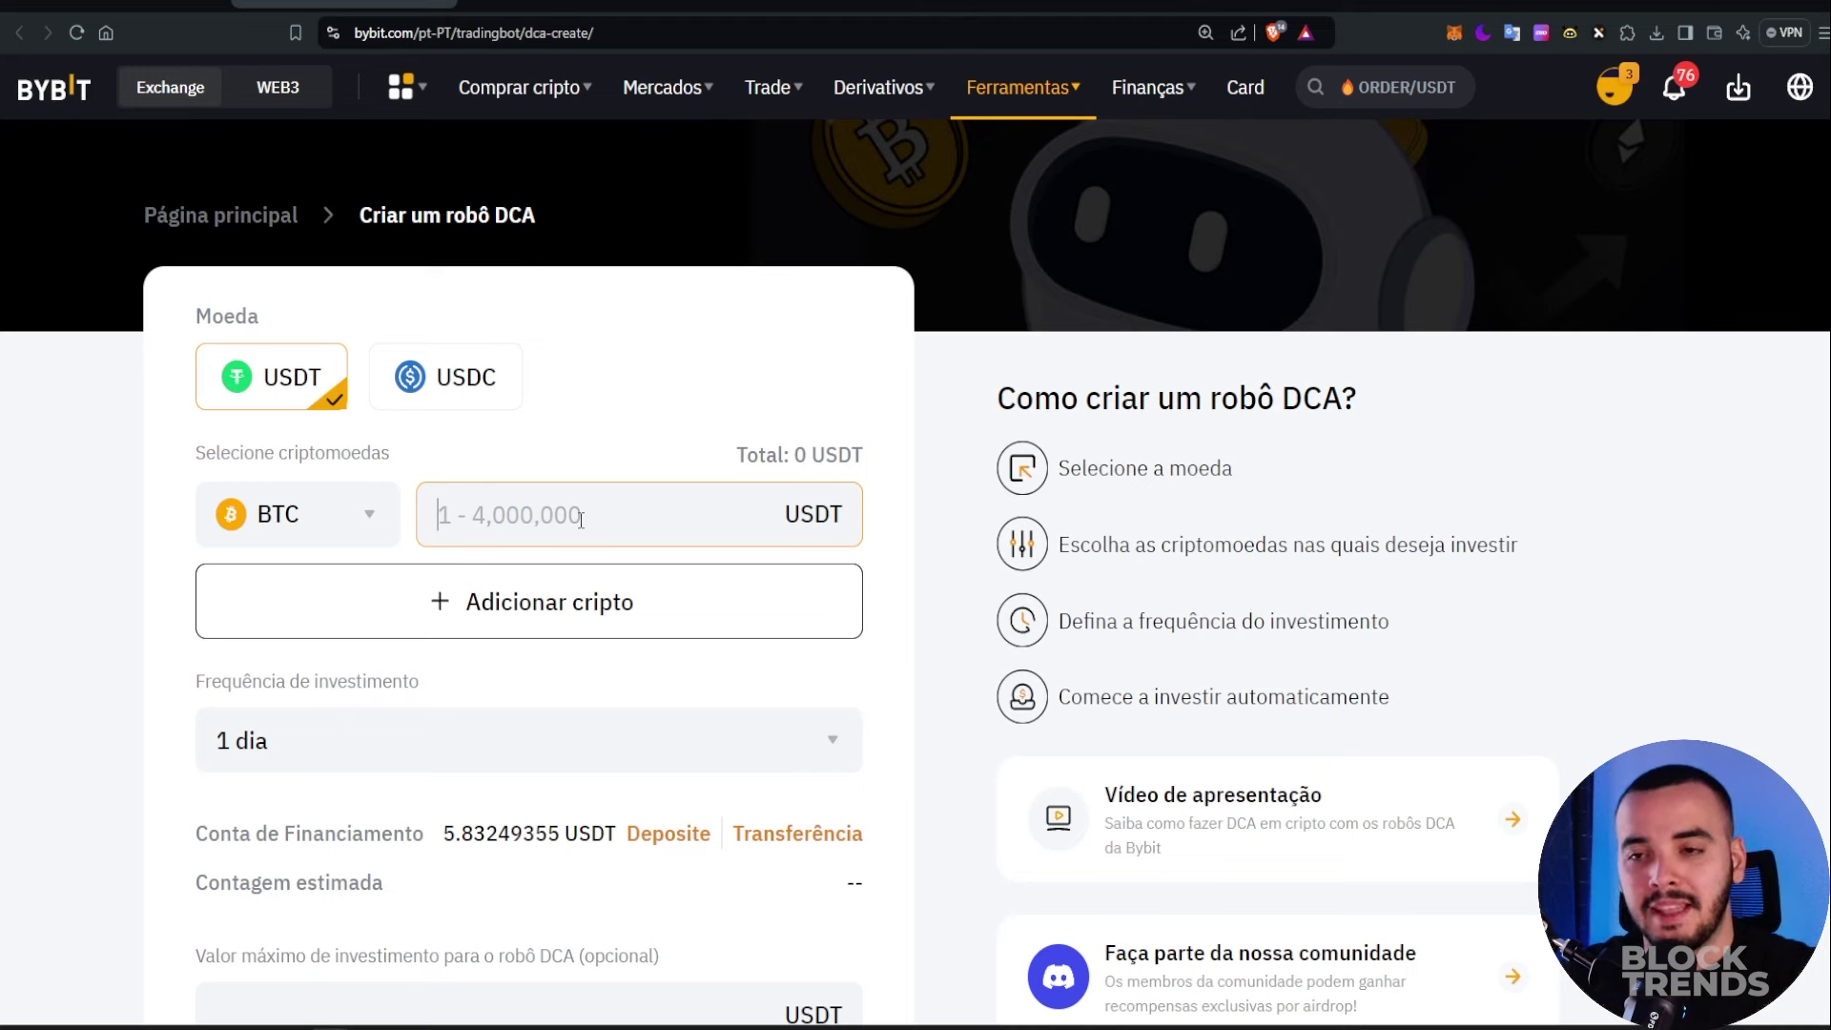
type("1")
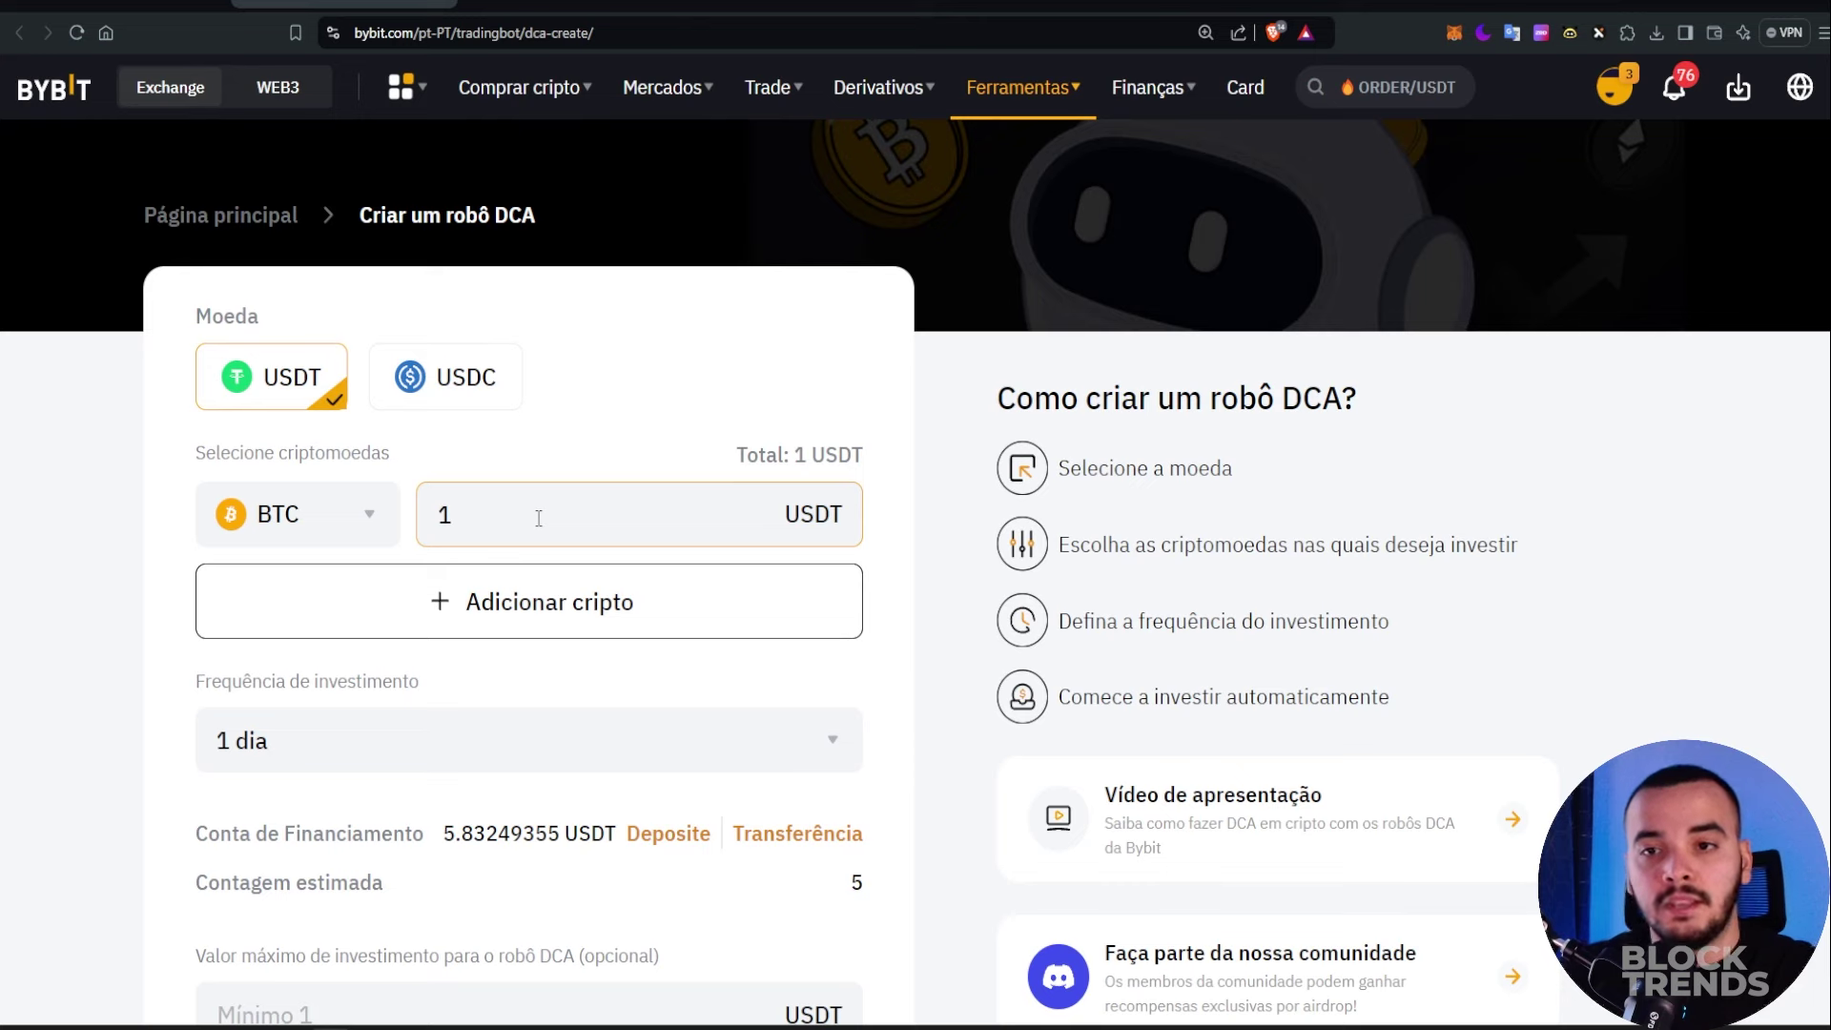
Look through the list of cryptocurrencies available for the DCA bot and close it without changing the selection
left_click(371, 516)
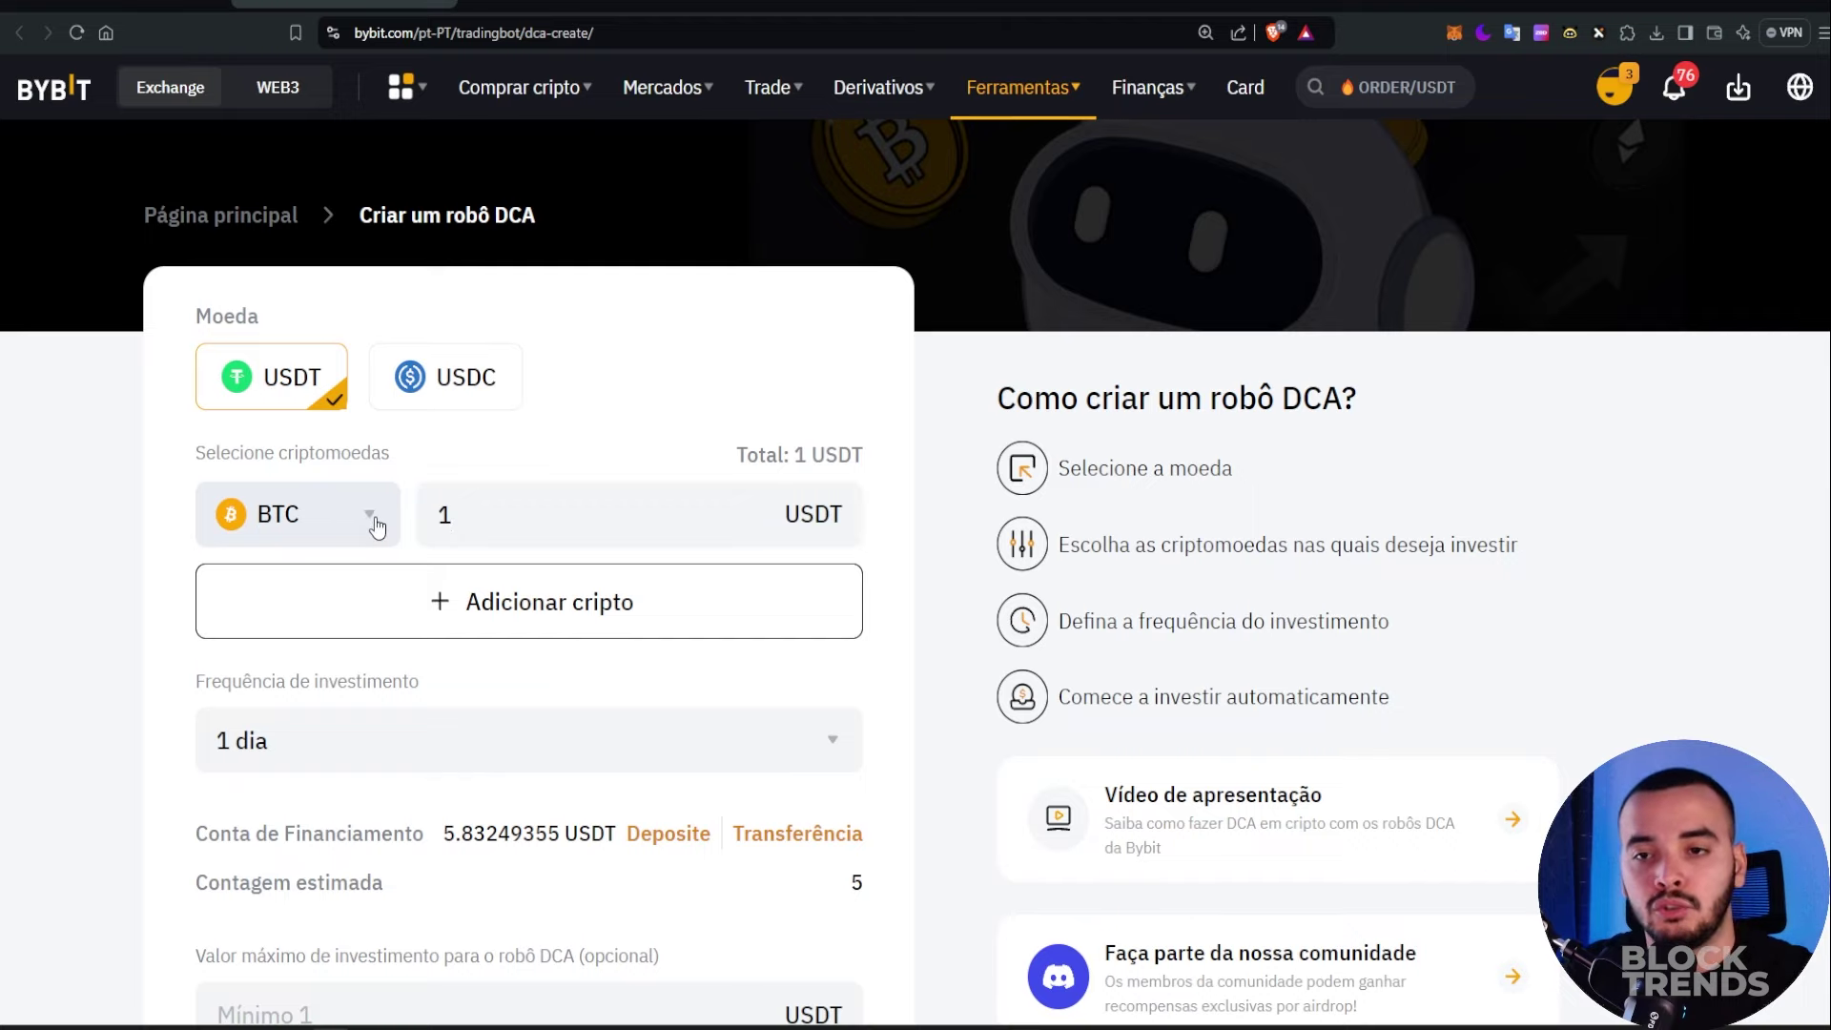
left_click_drag(1202, 436, 1228, 761)
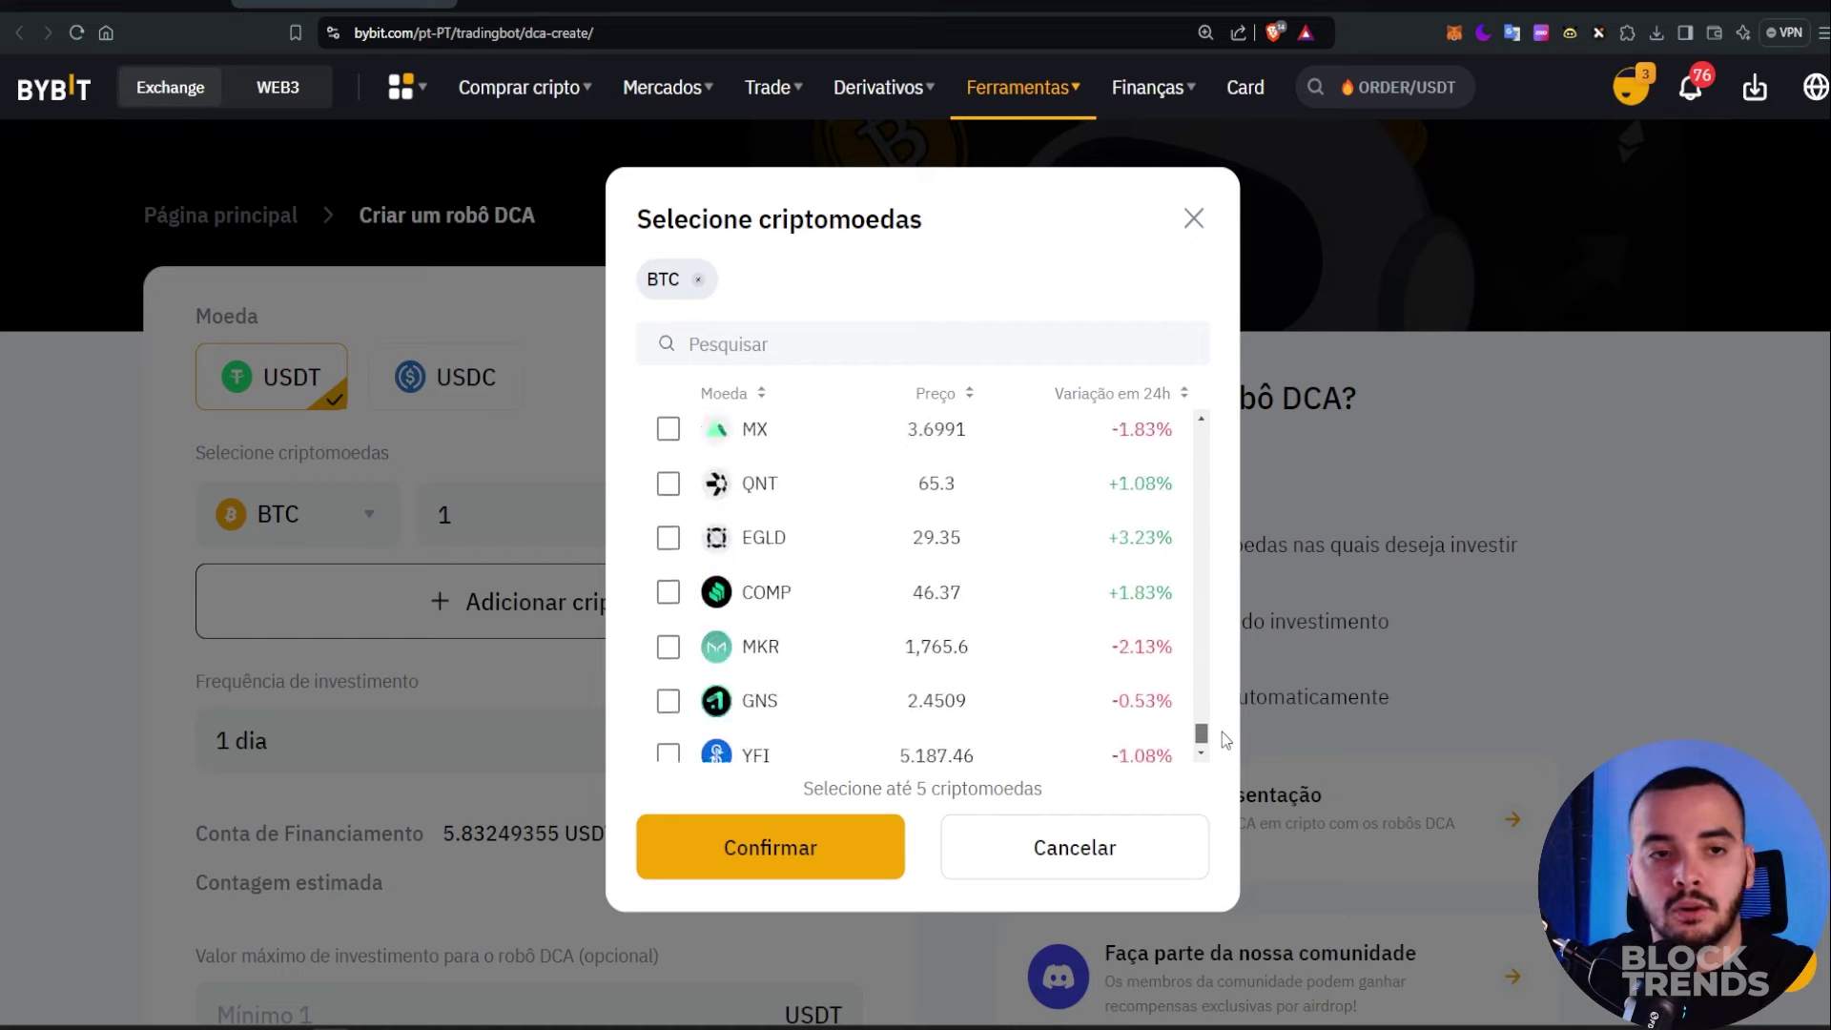
left_click(1192, 218)
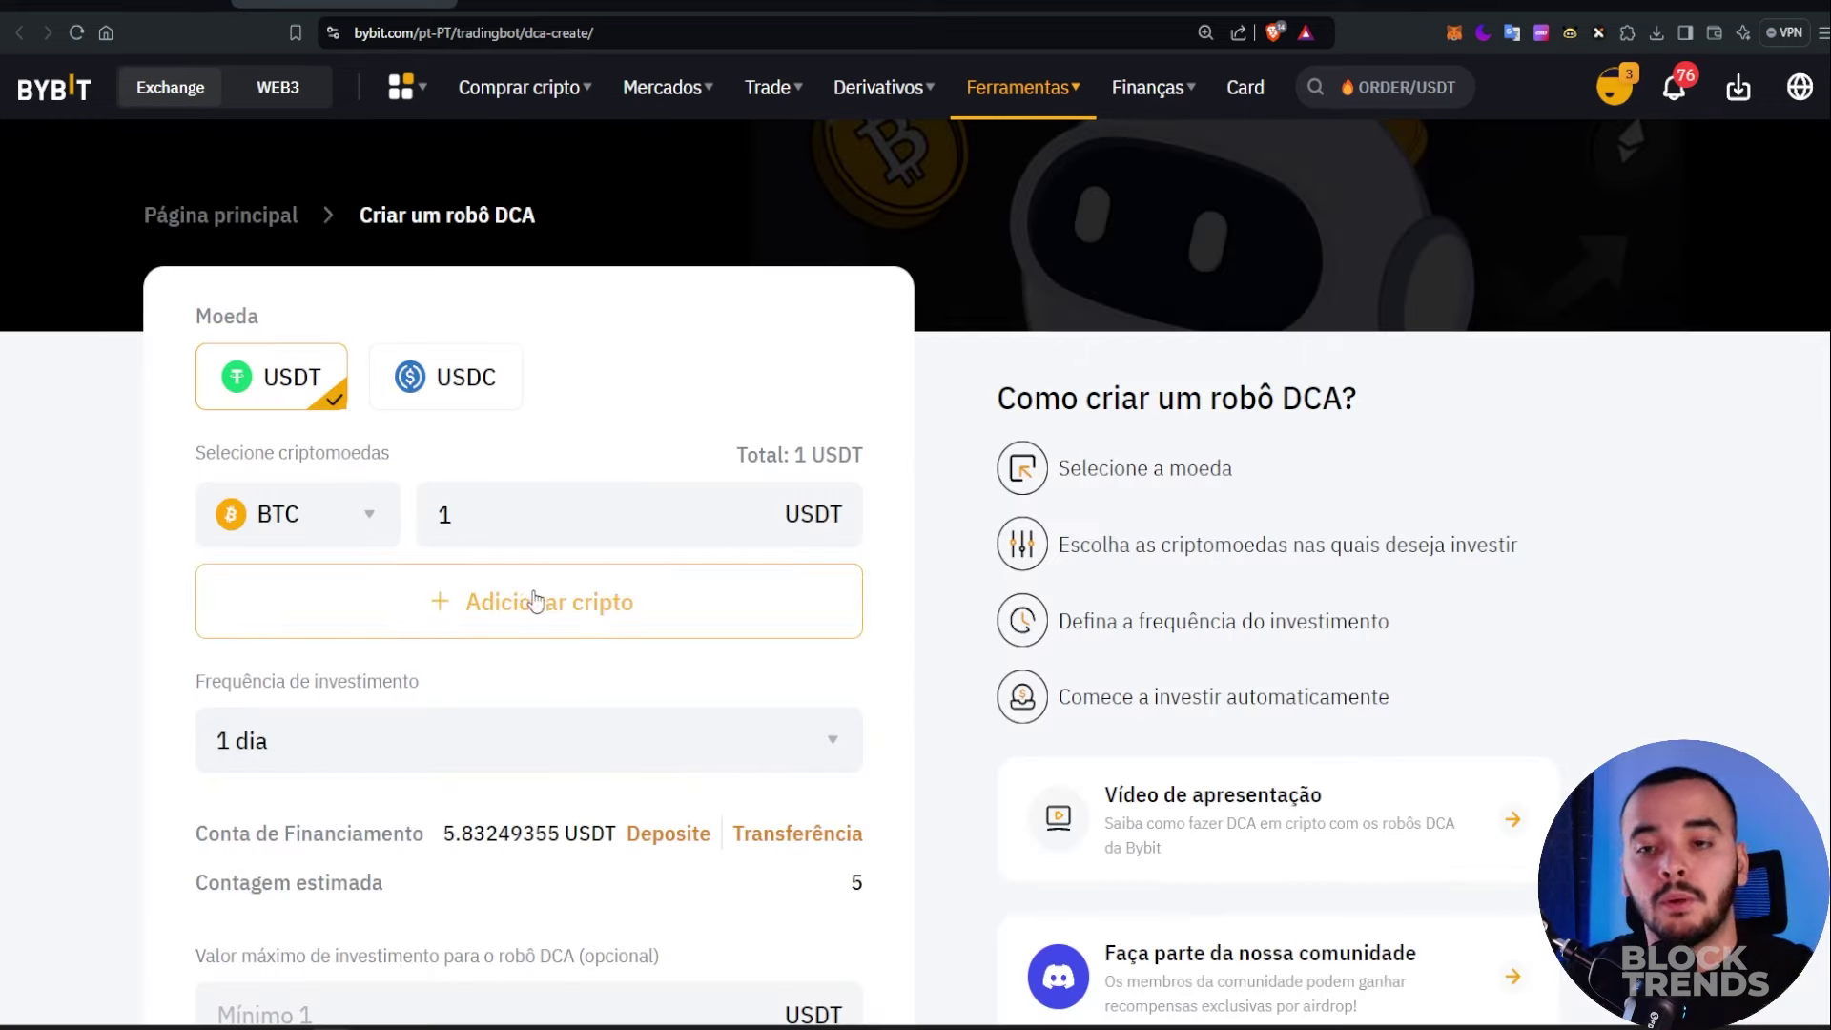
Try adding ETH as a second cryptocurrency in the DCA bot and remove it again
left_click(502, 624)
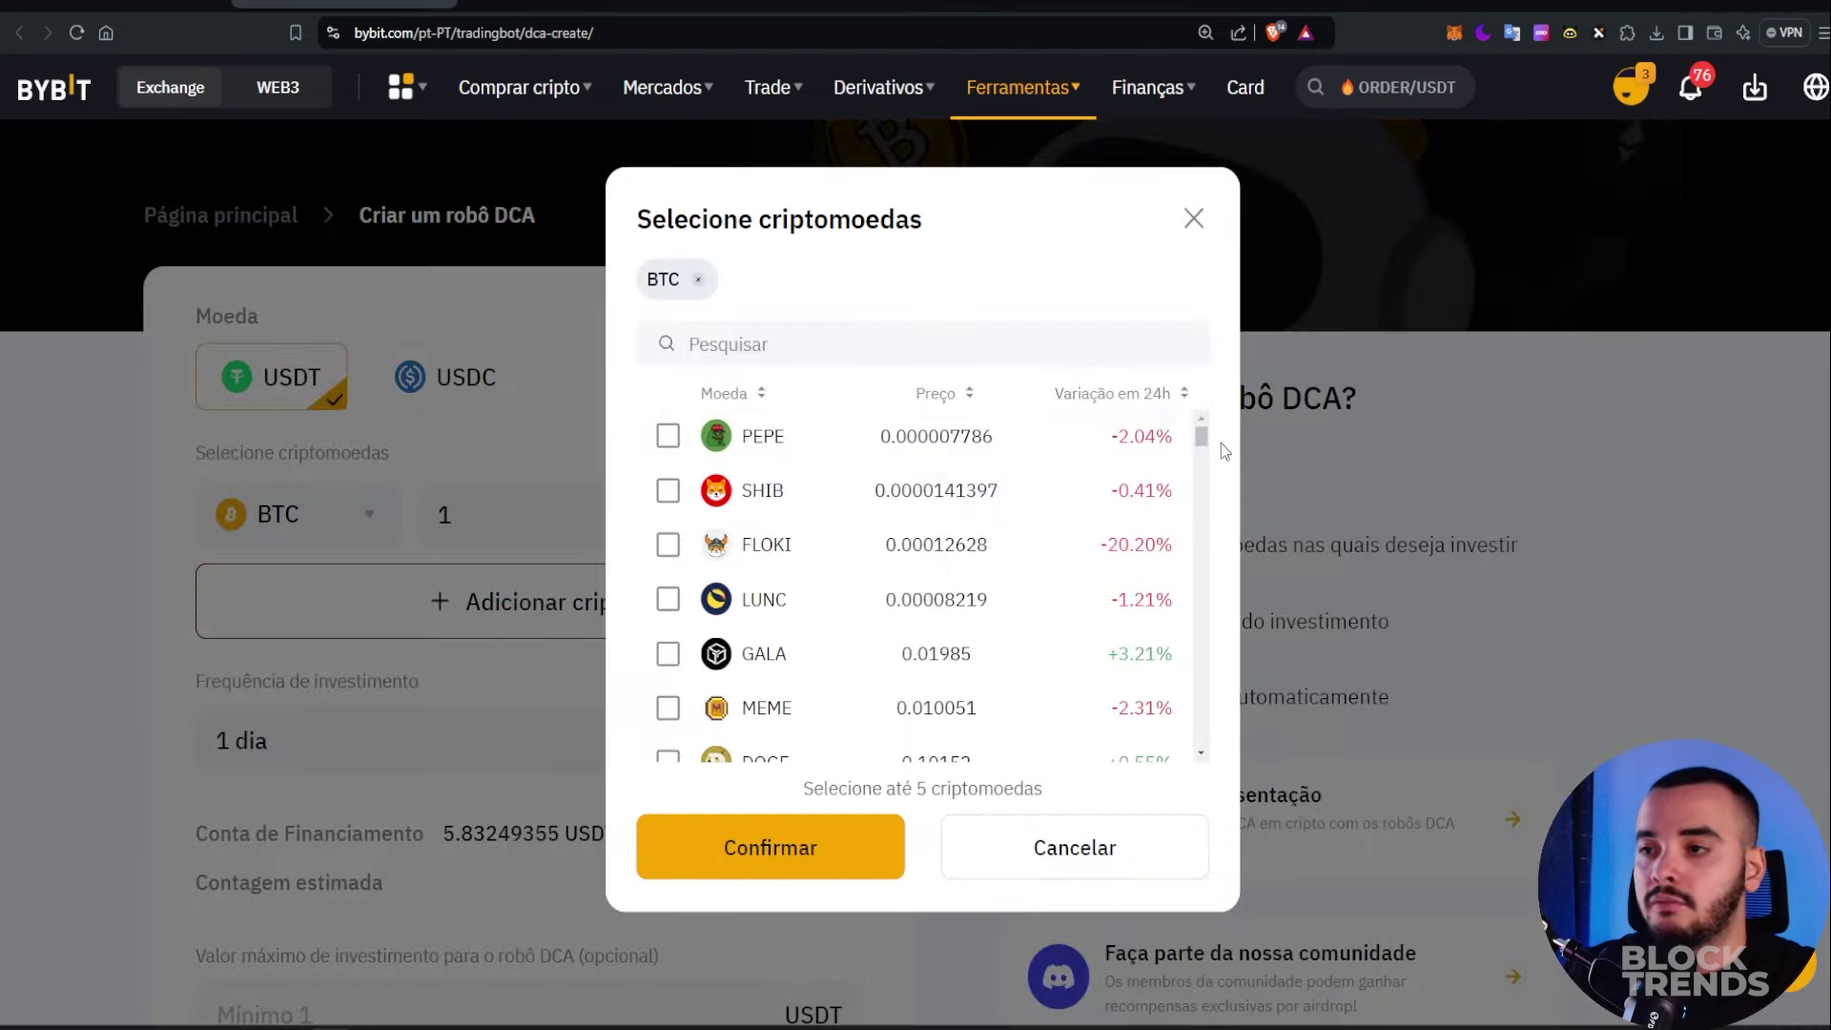
left_click(932, 345)
type("eth")
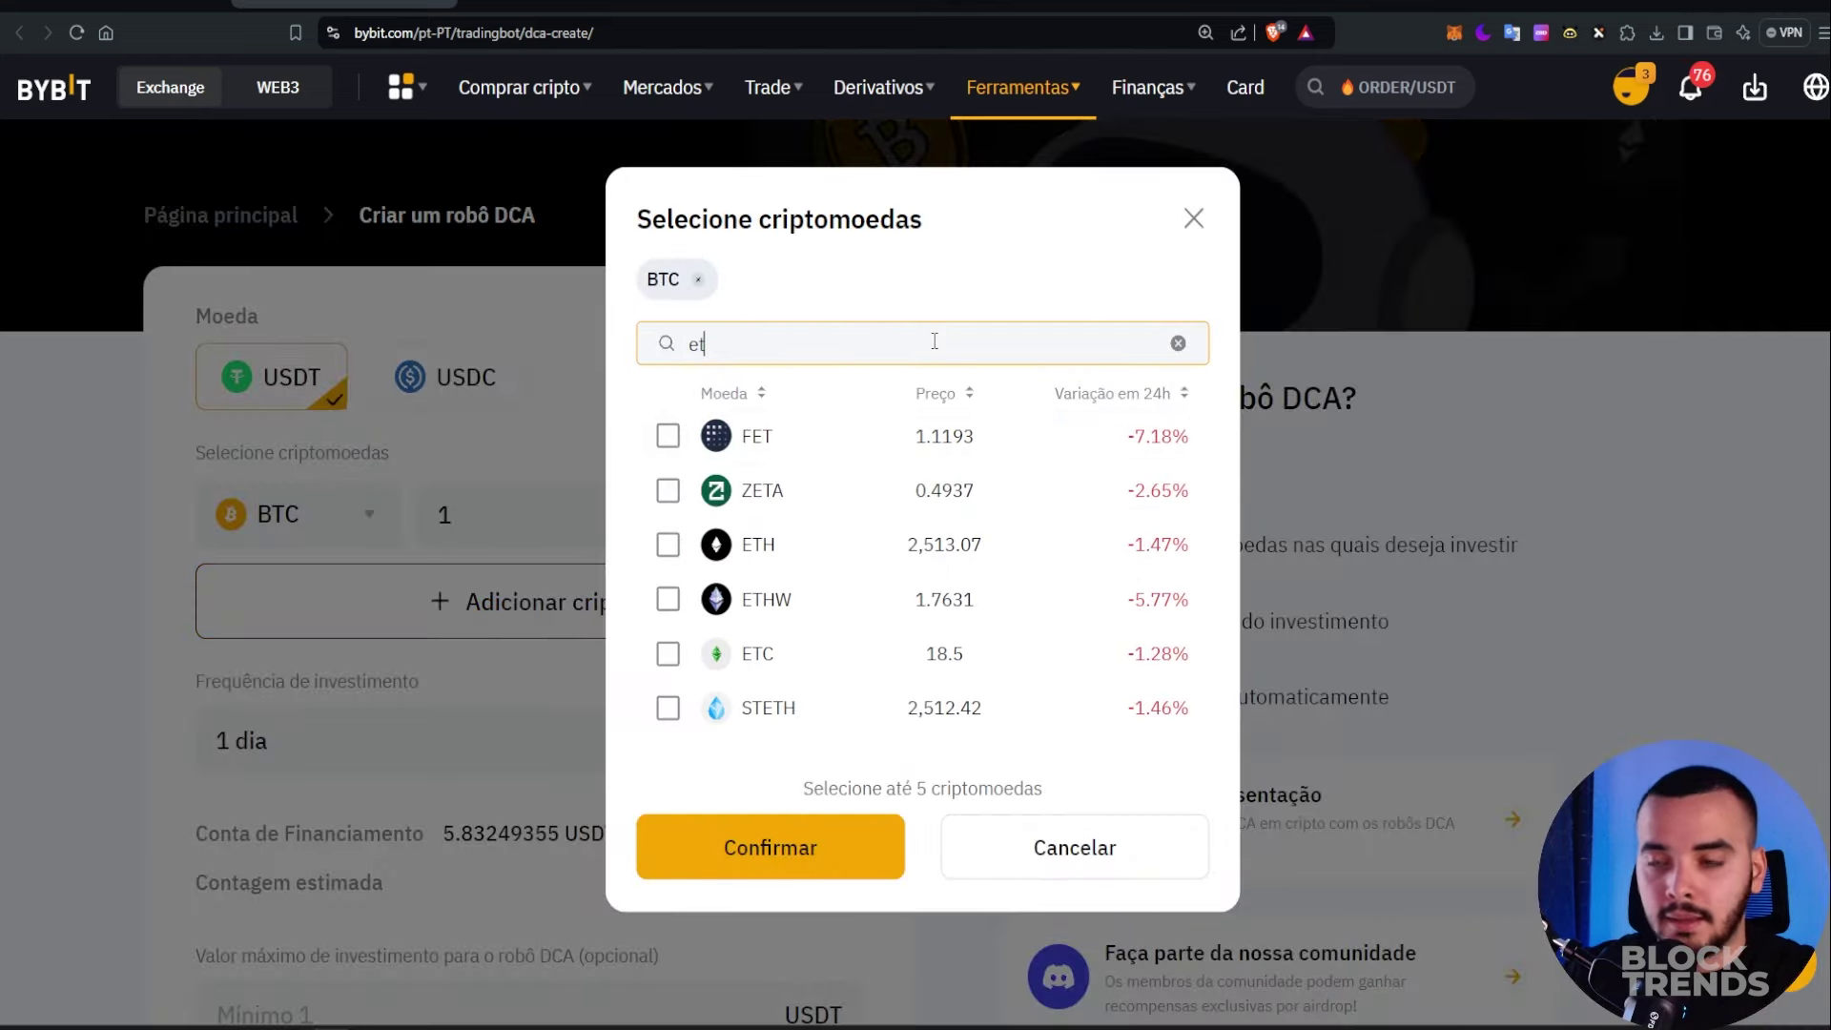
left_click(667, 439)
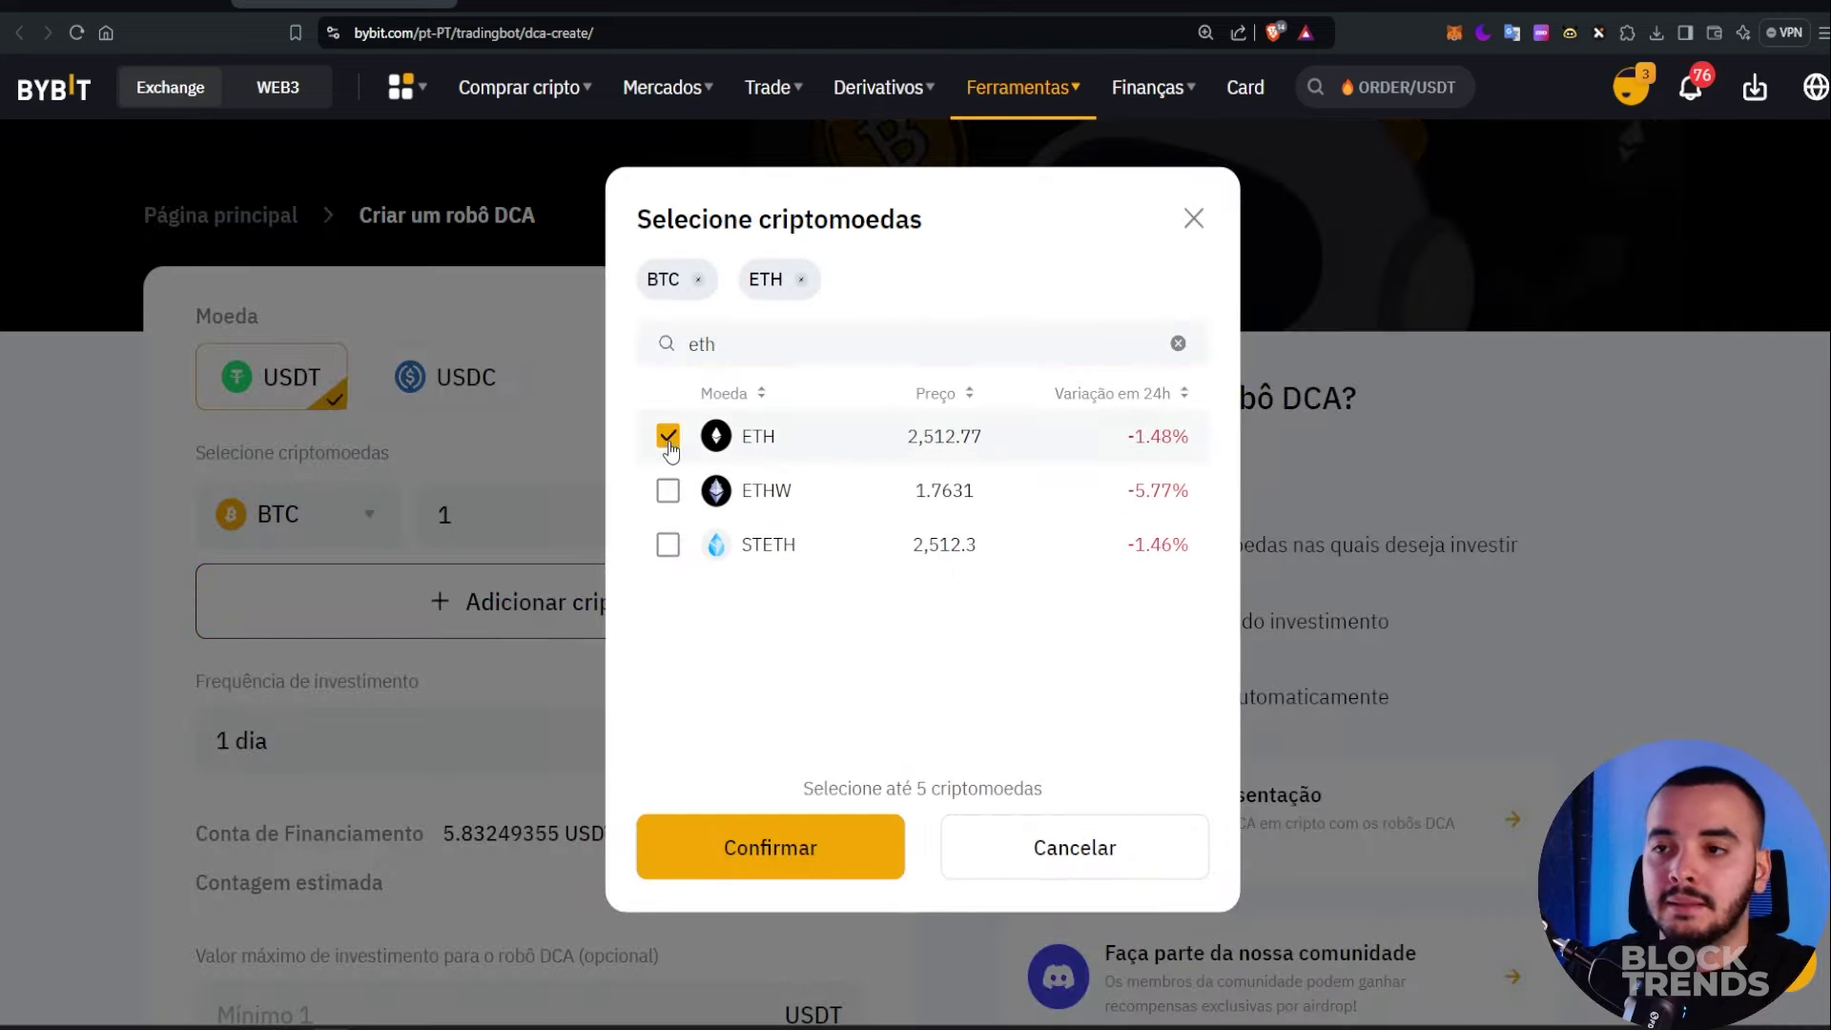
left_click(838, 862)
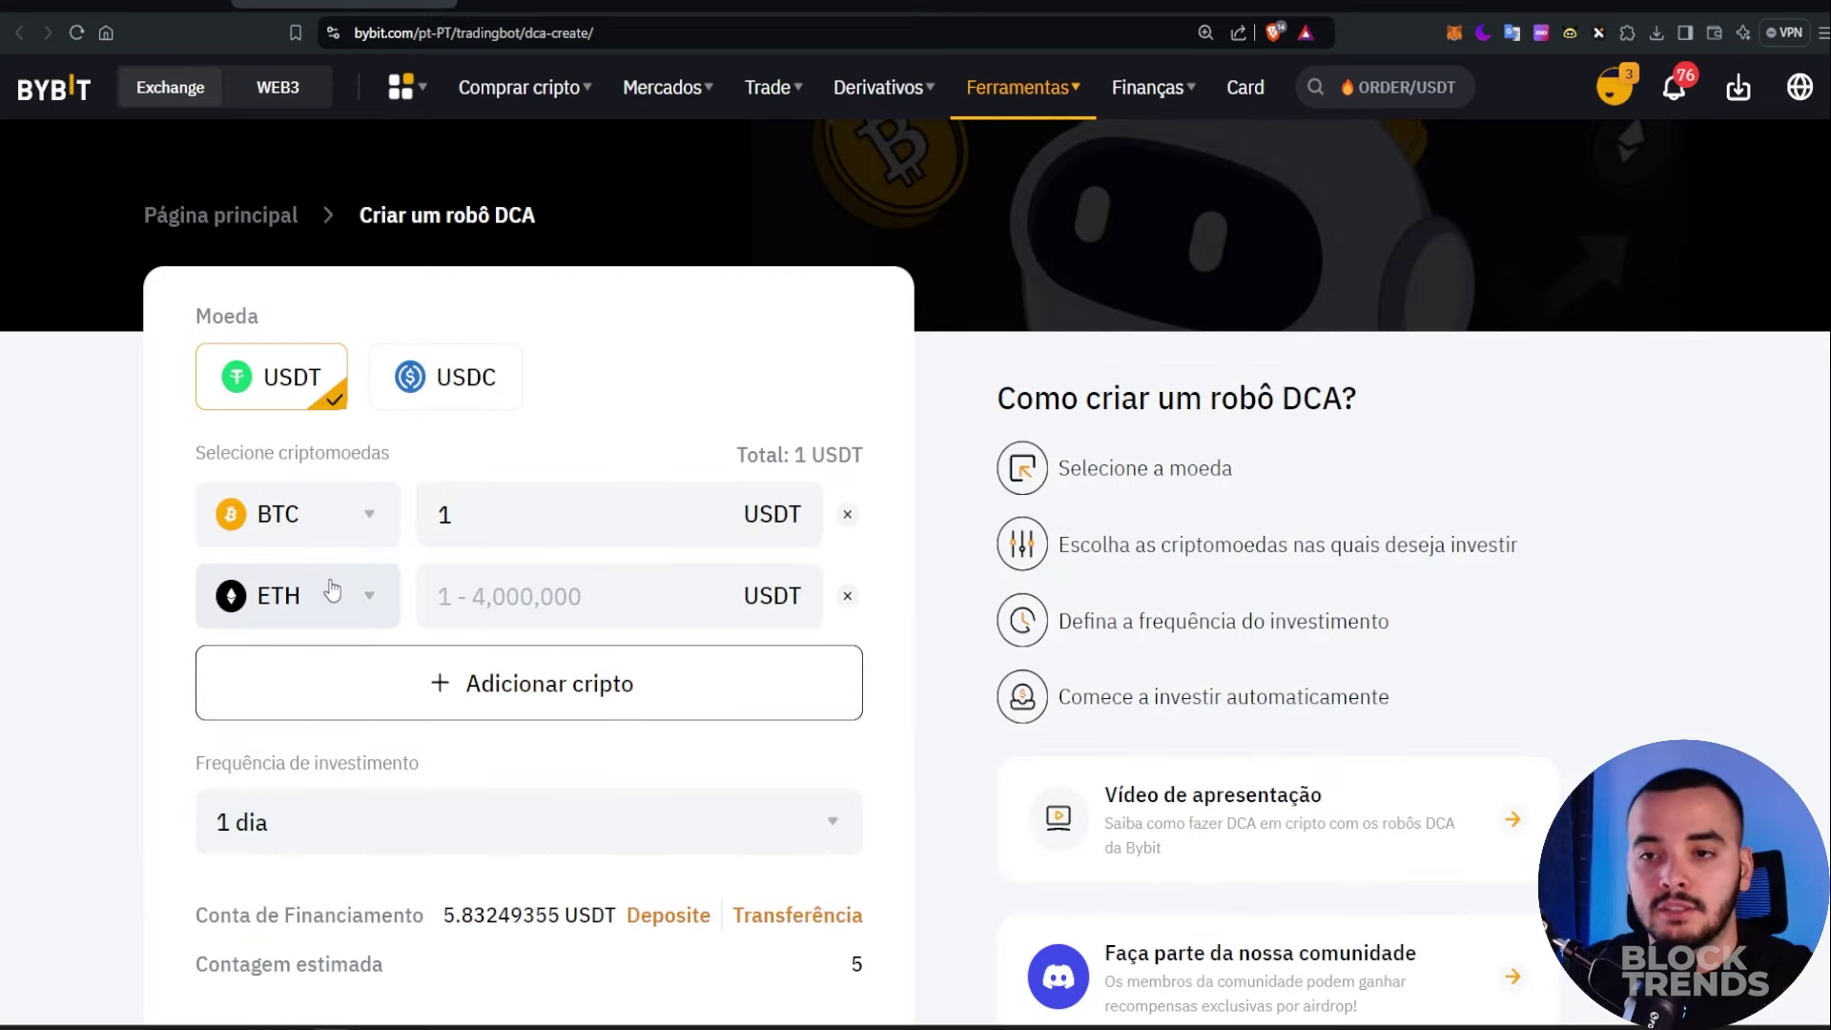
left_click(846, 598)
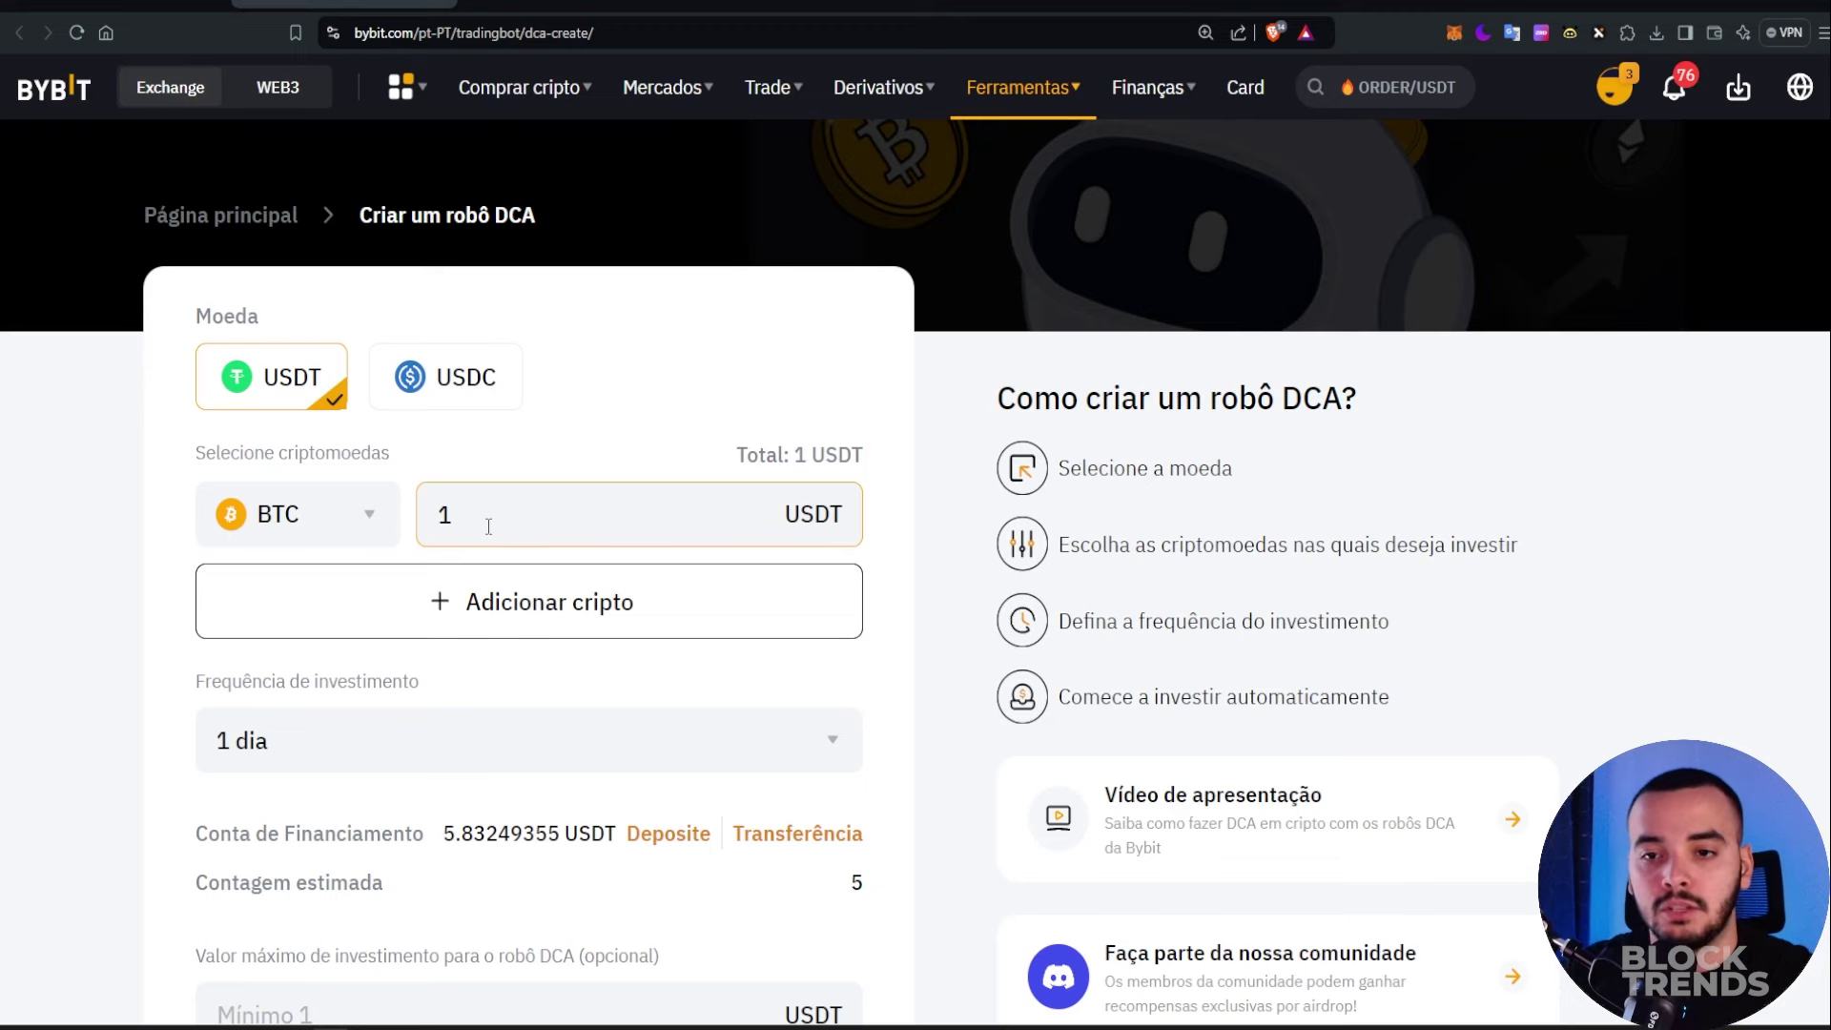
Set the bot's investment frequency to 1 week (1 semana)
left_click(464, 742)
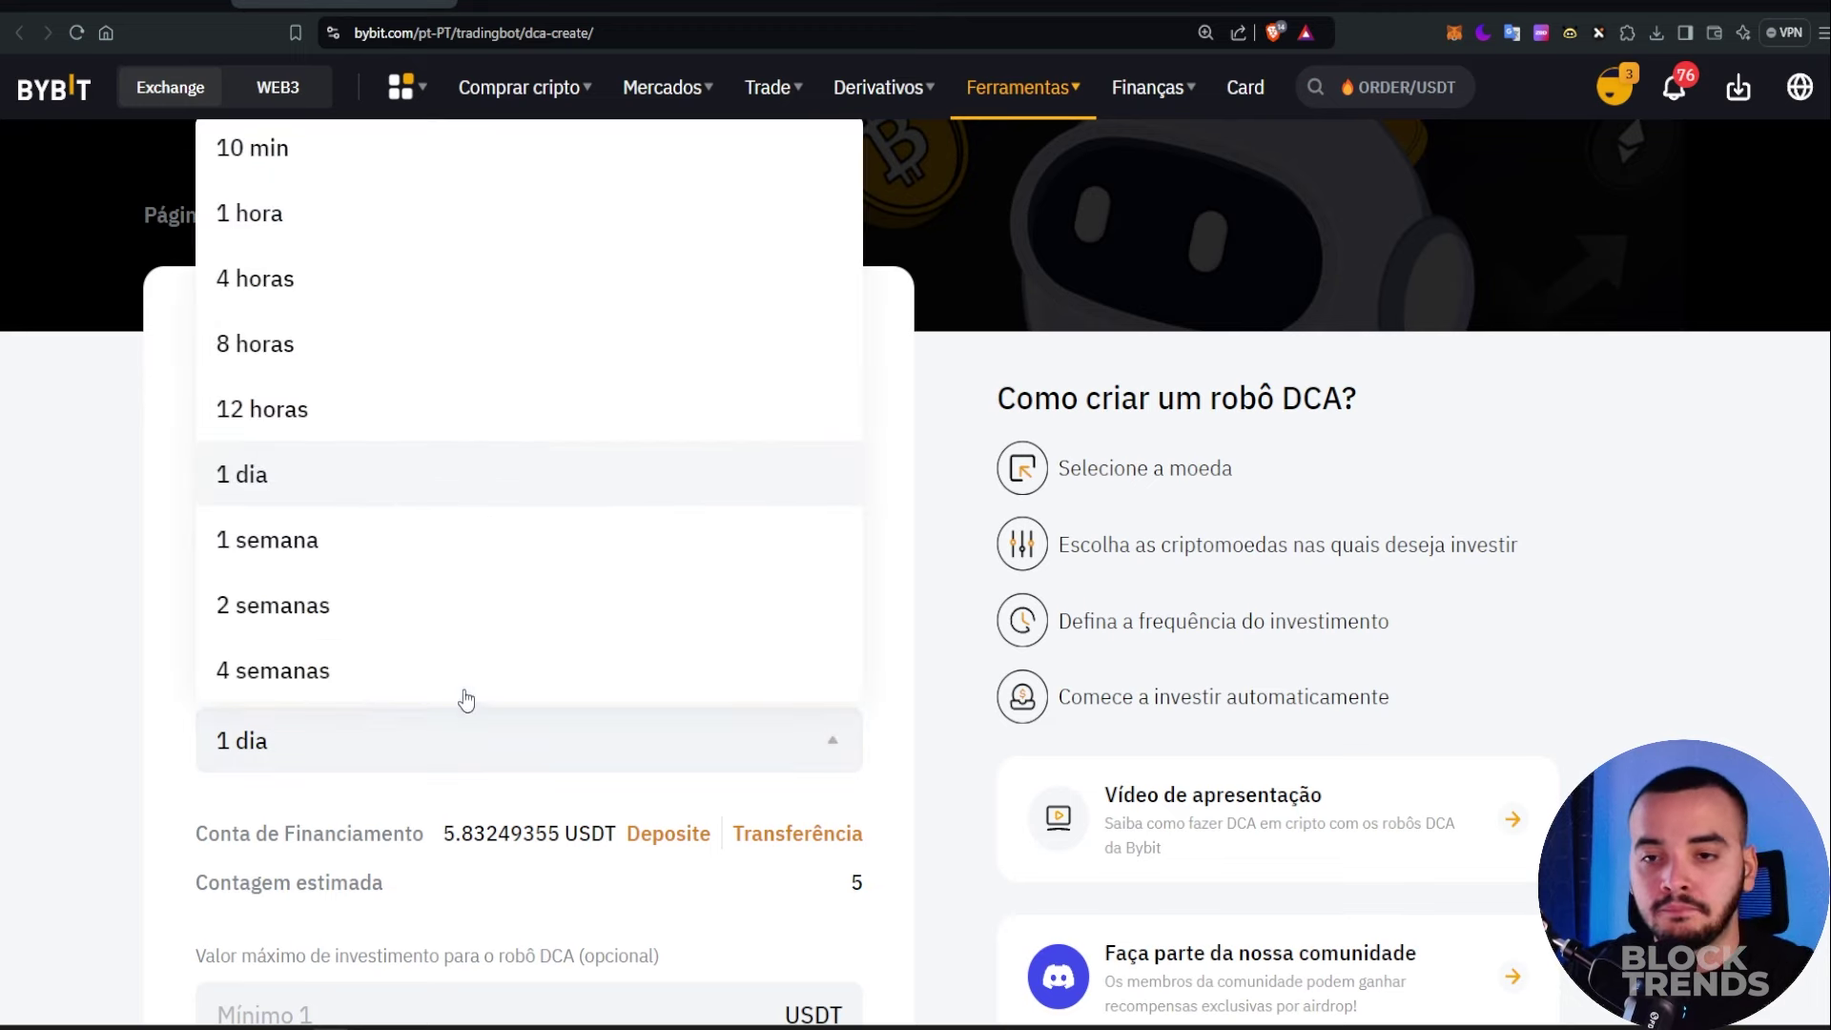
left_click(122, 730)
left_click_drag(191, 683, 430, 713)
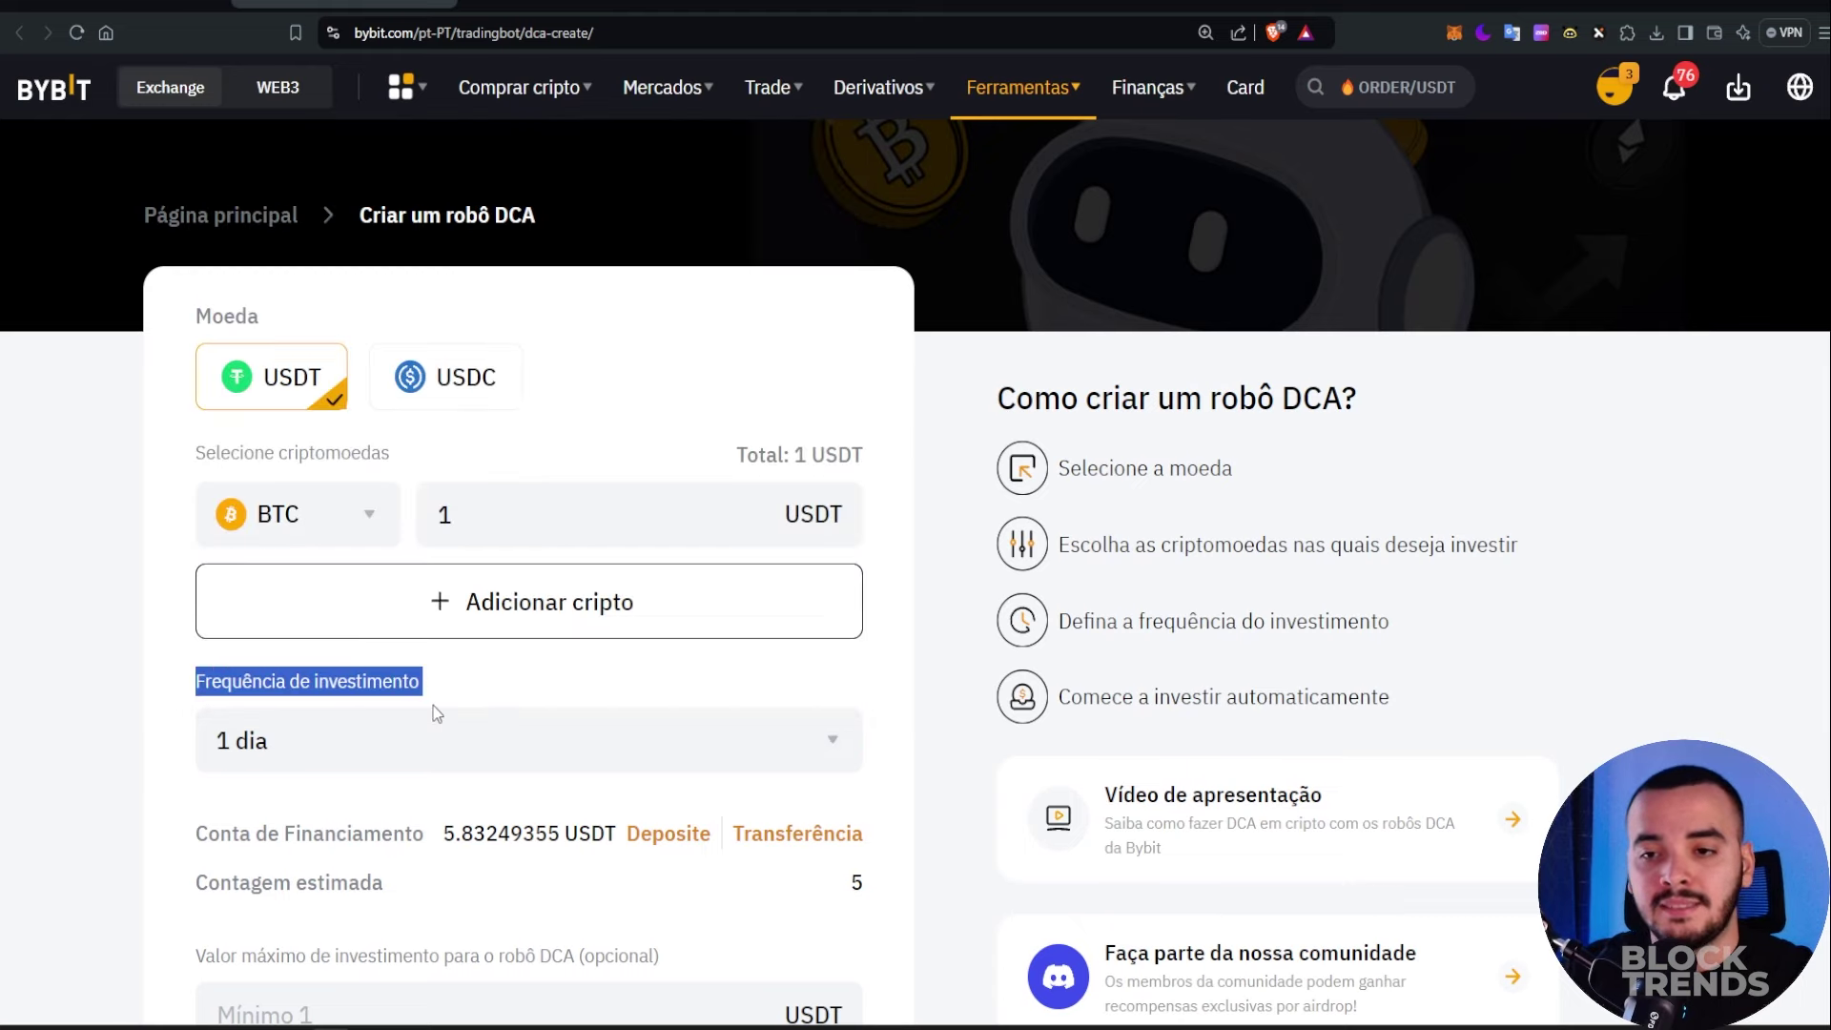
left_click(437, 748)
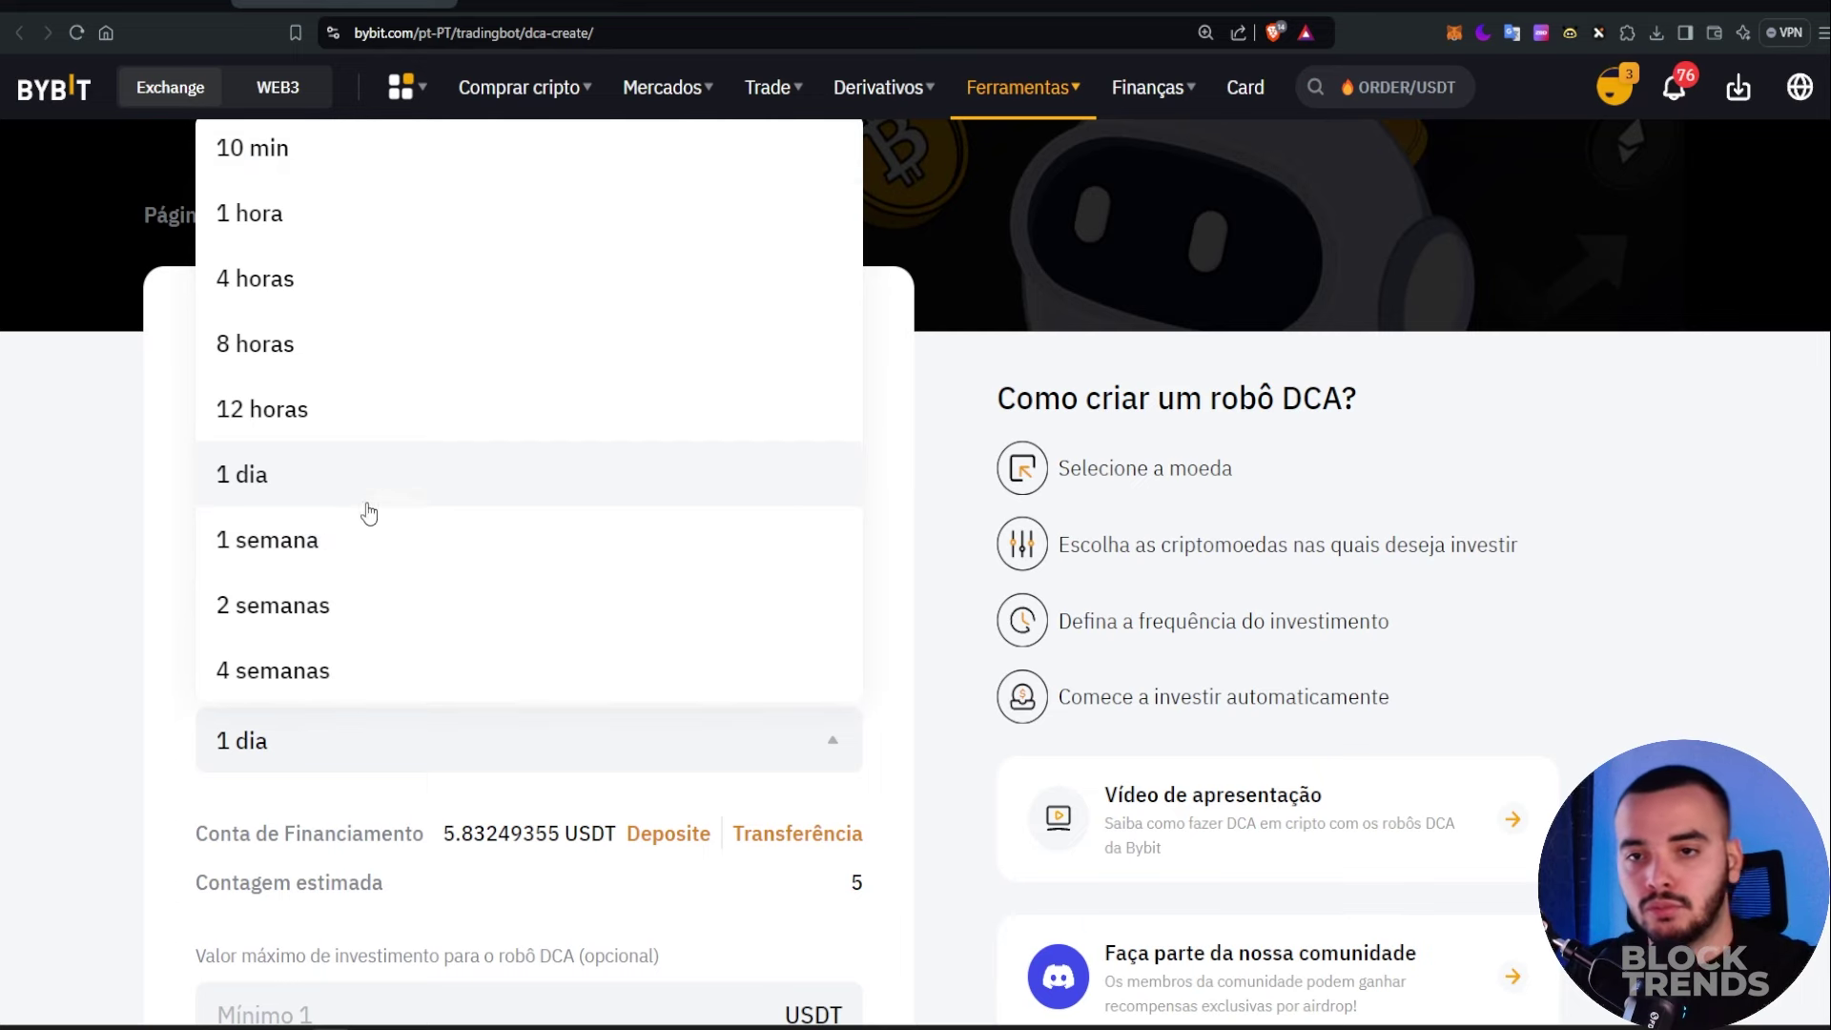
left_click(360, 563)
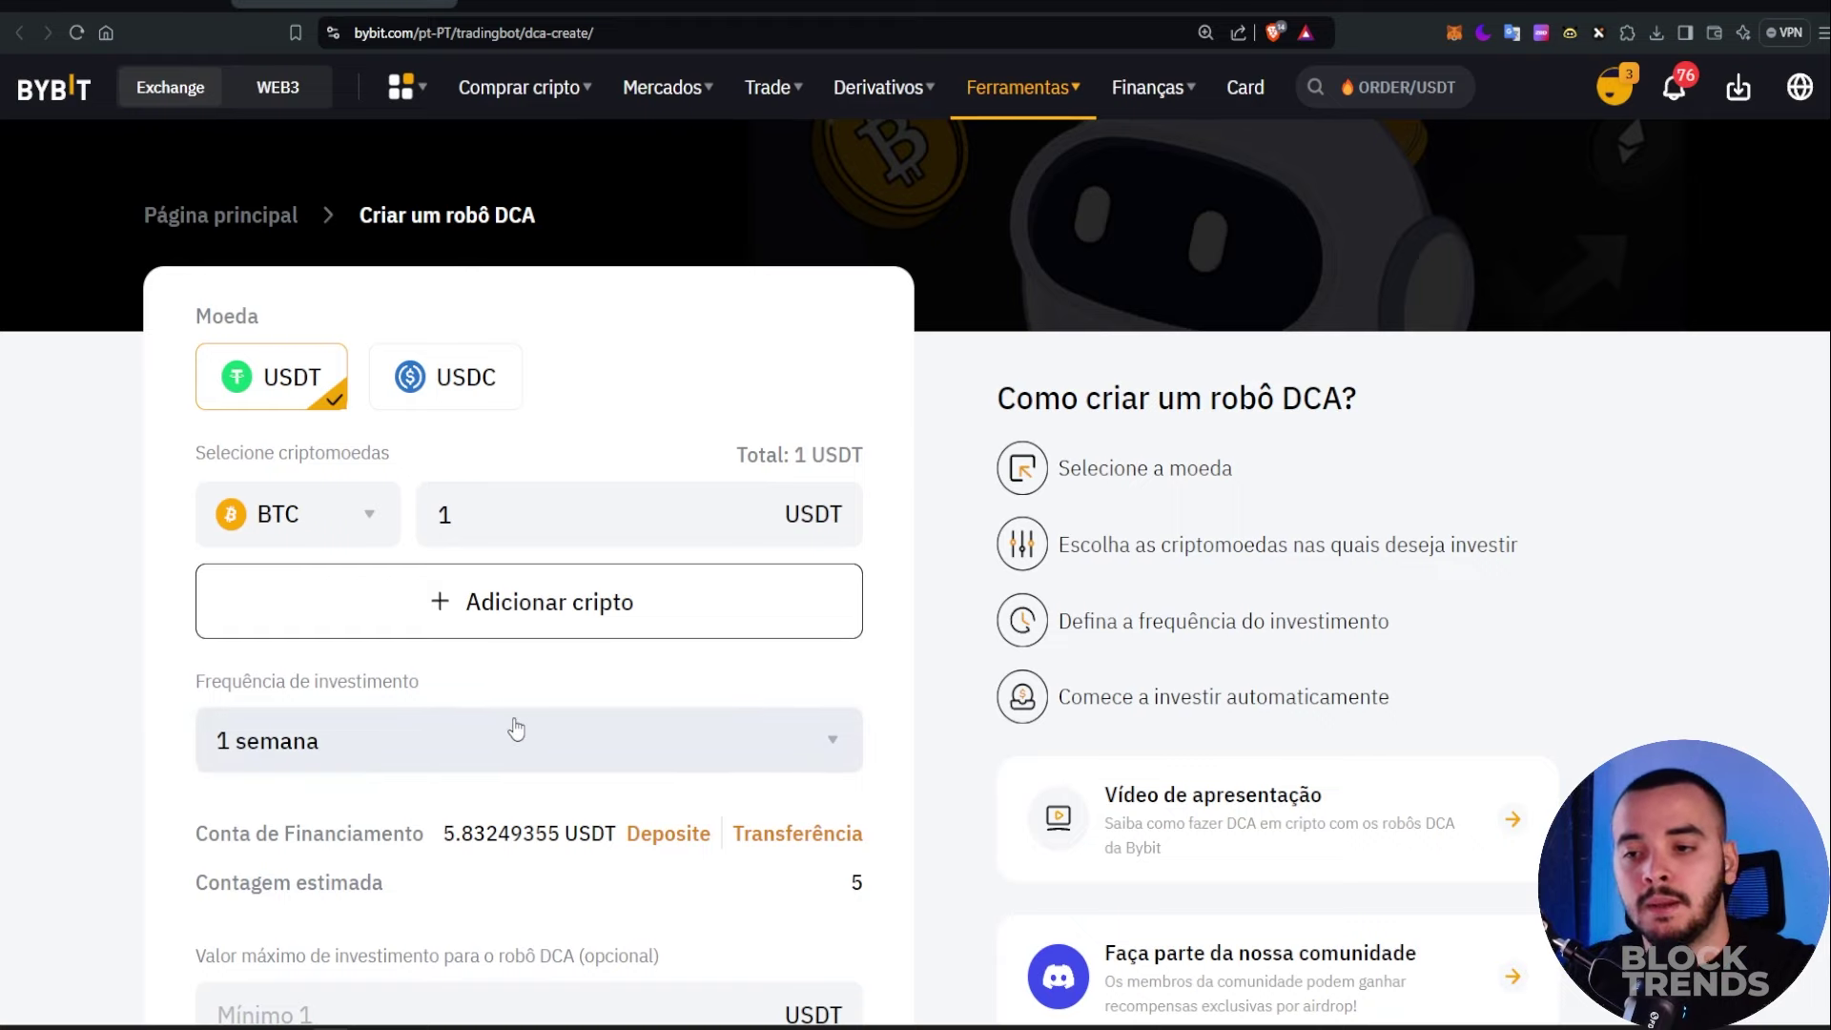
Examine the remaining DCA bot settings and the funding account's available USDT balance
scroll(517, 723, "down", 3)
scroll(254, 553, "up", 1)
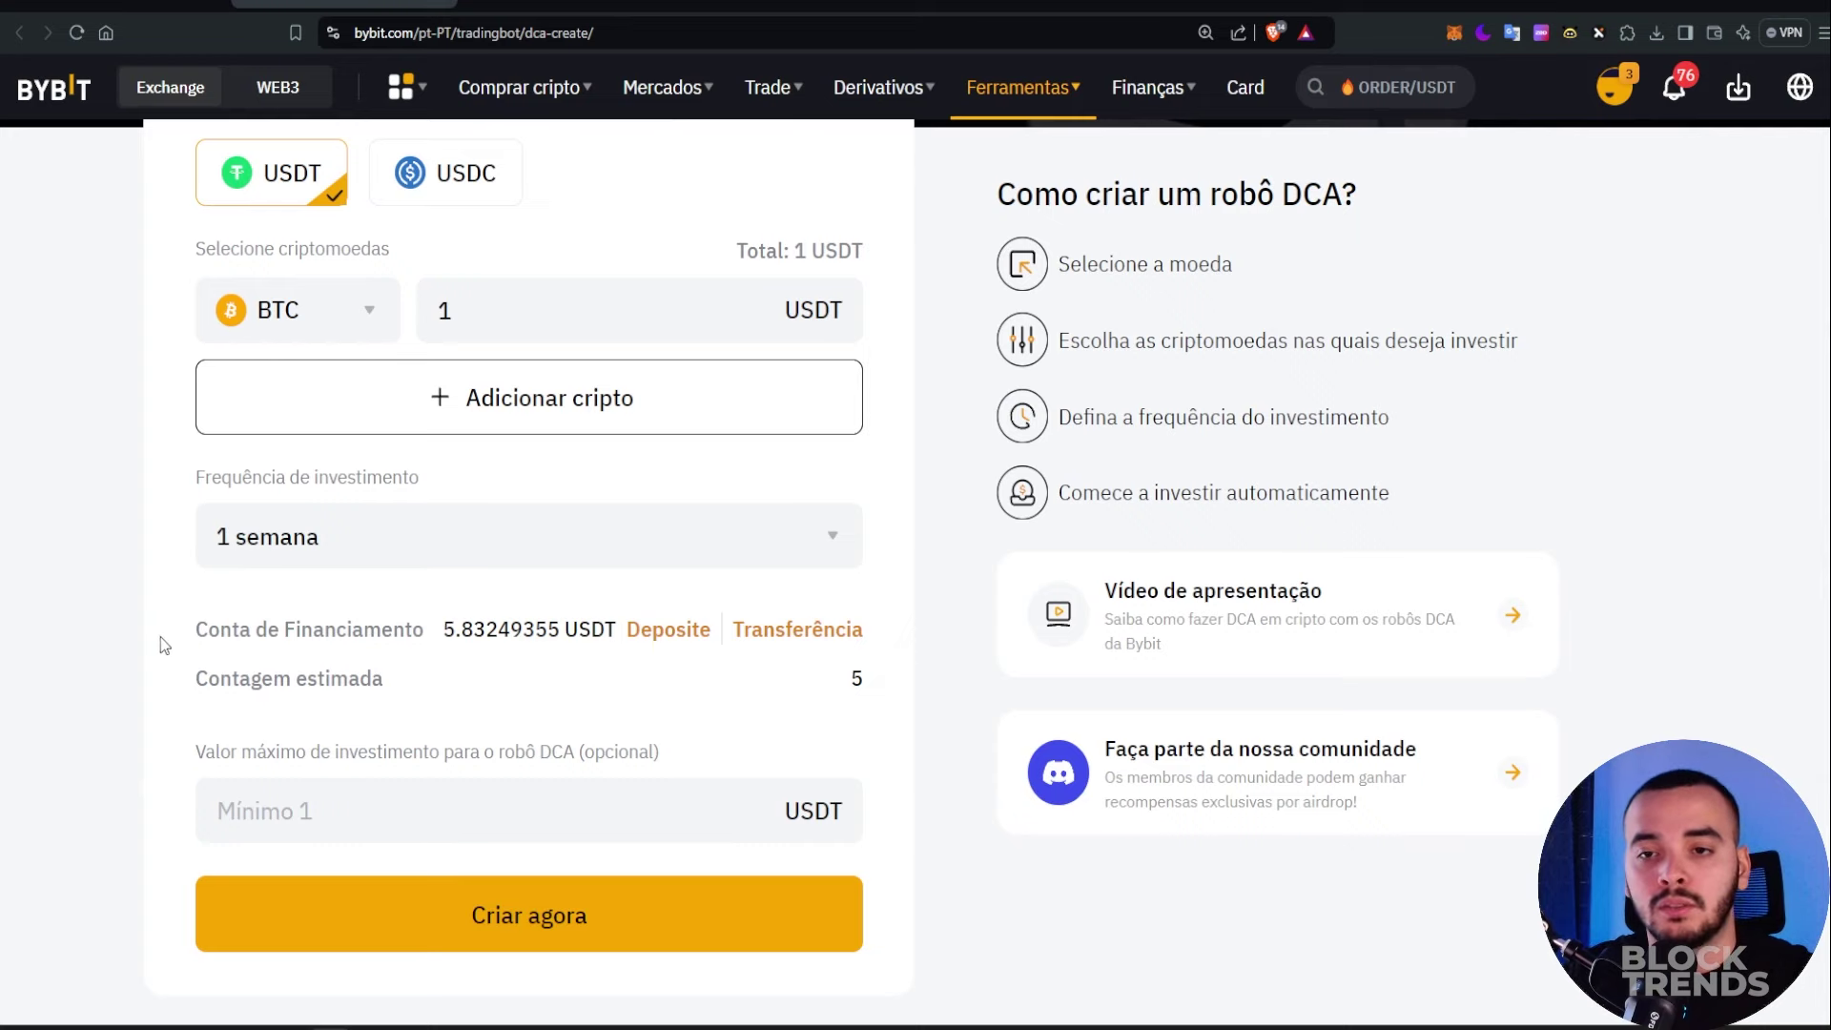
scroll(431, 797, "up", 2)
left_click_drag(444, 837, 487, 839)
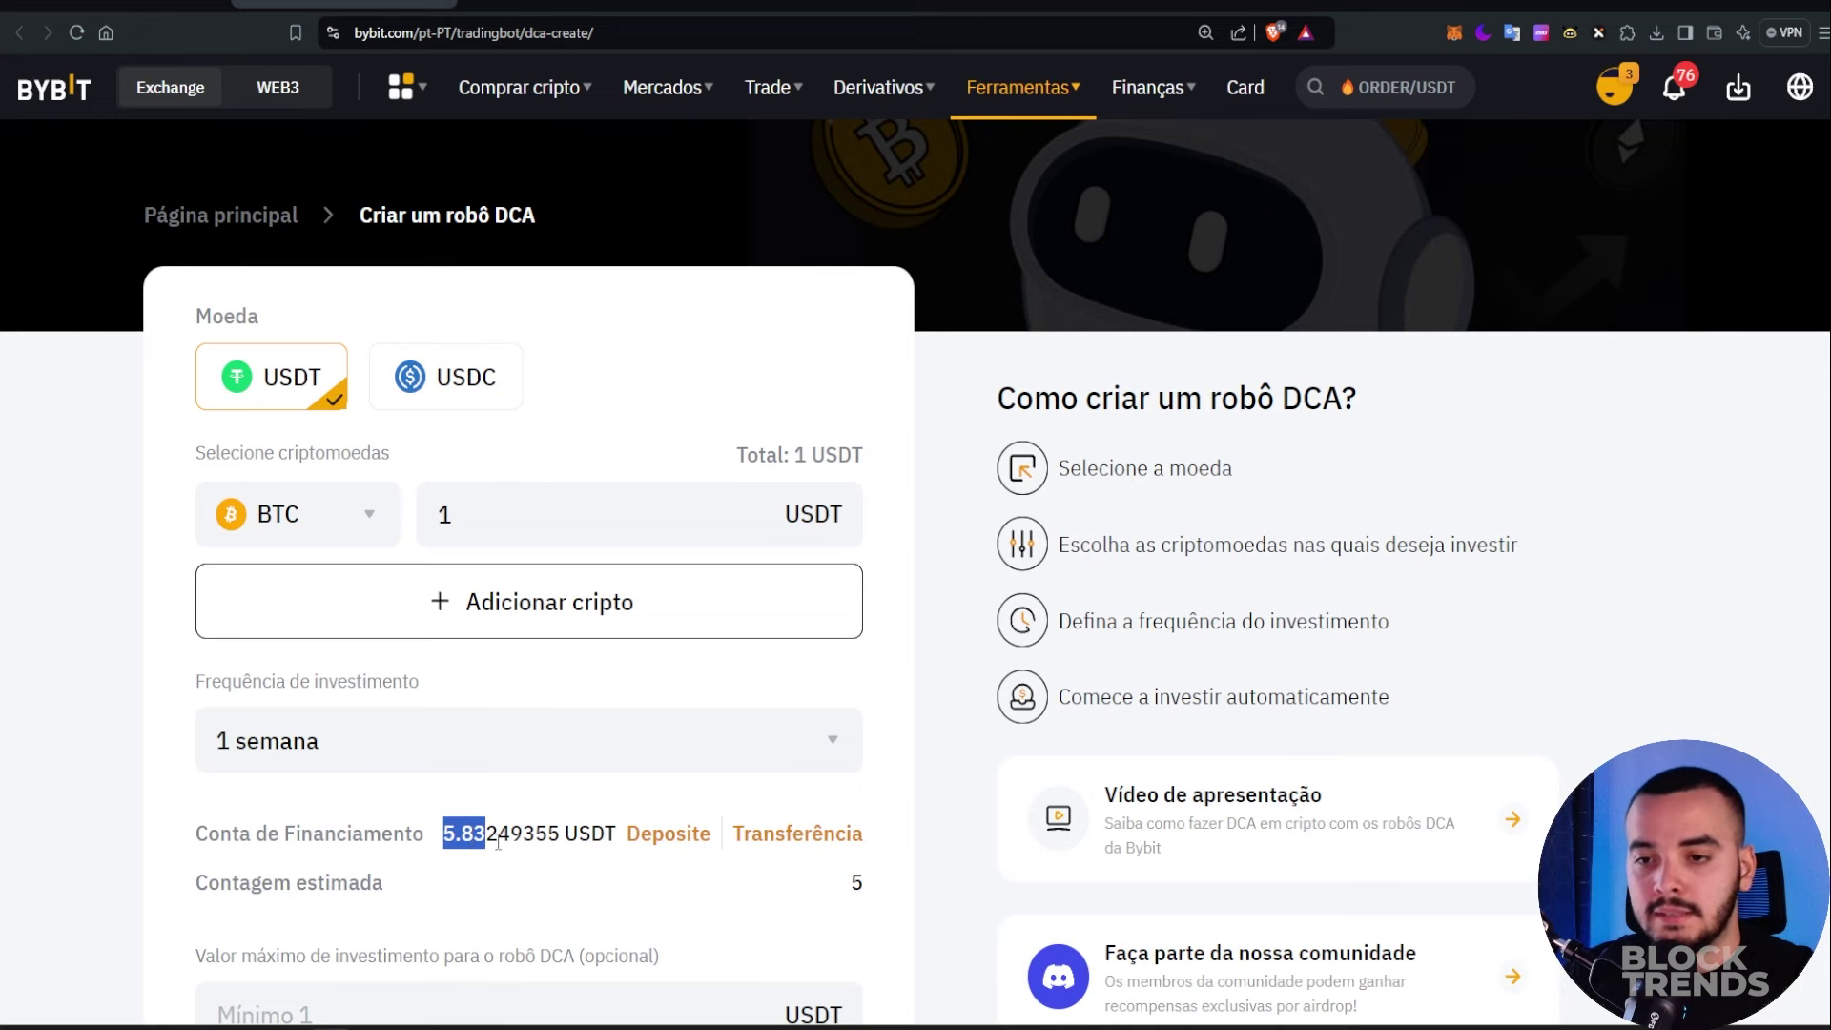
left_click(489, 827)
left_click_drag(484, 839, 443, 839)
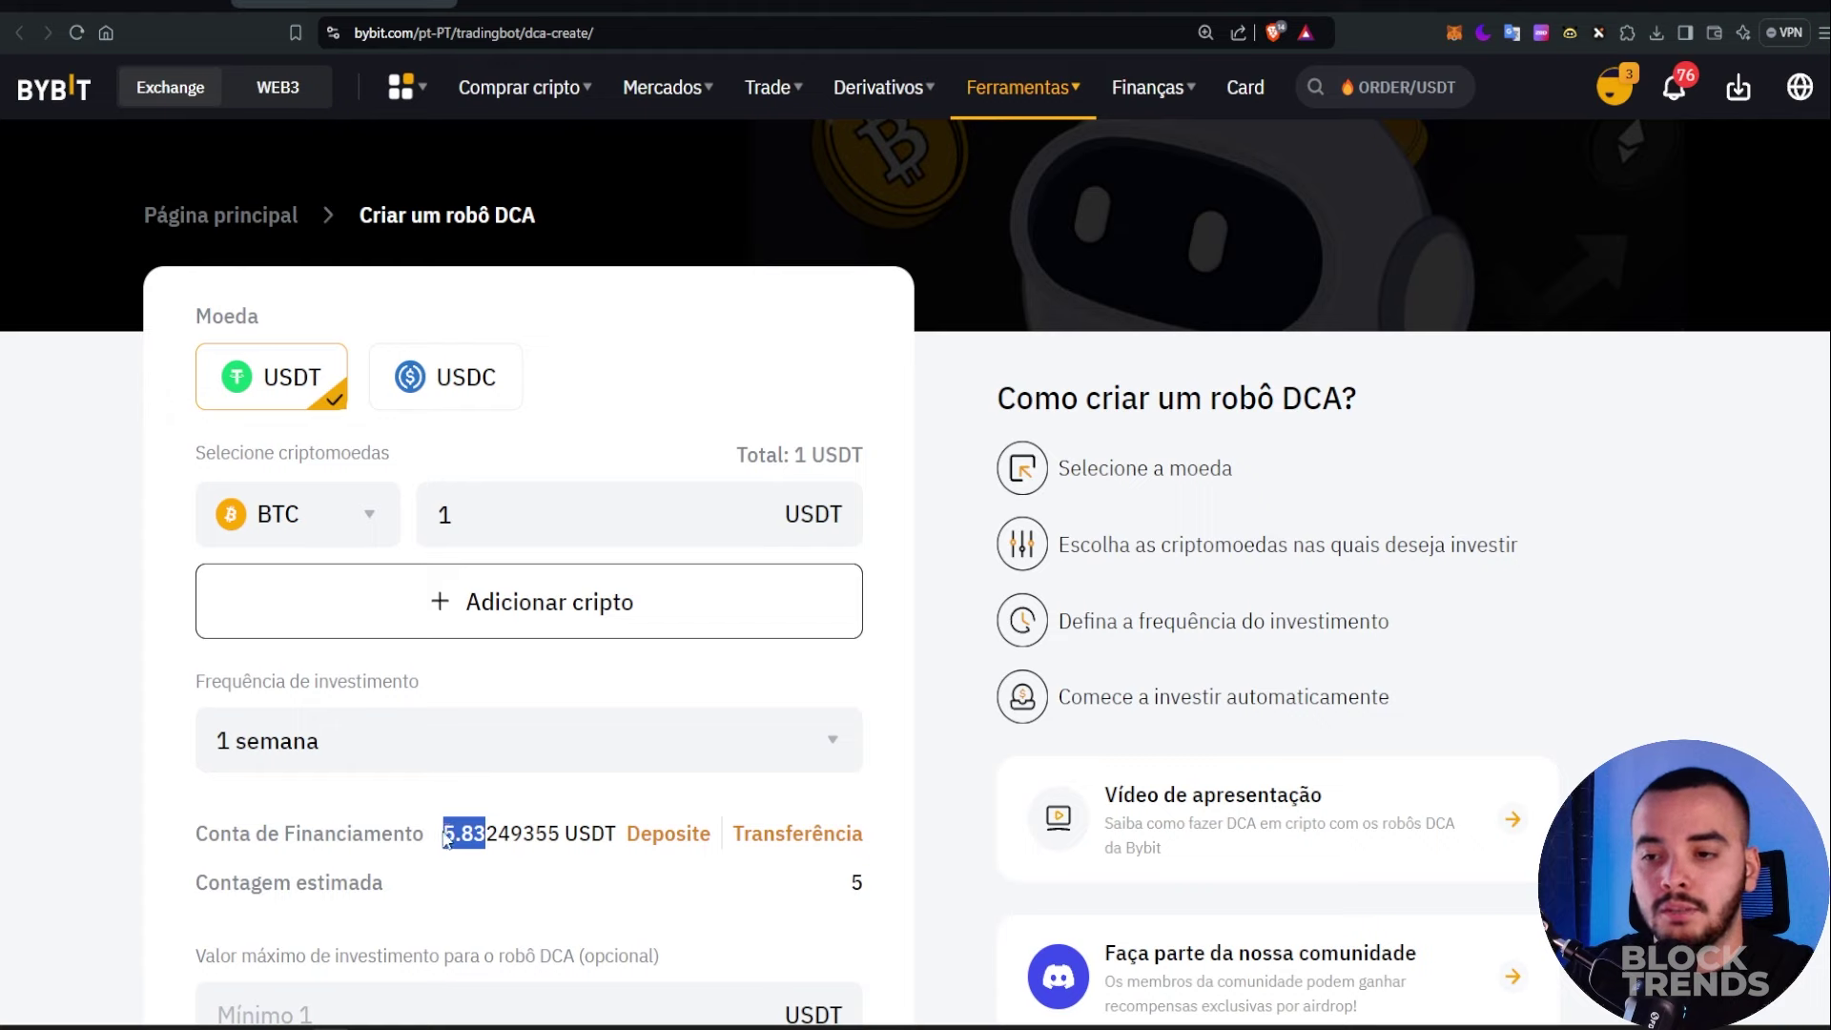
scroll(513, 838, "down", 1)
left_click_drag(442, 748, 486, 737)
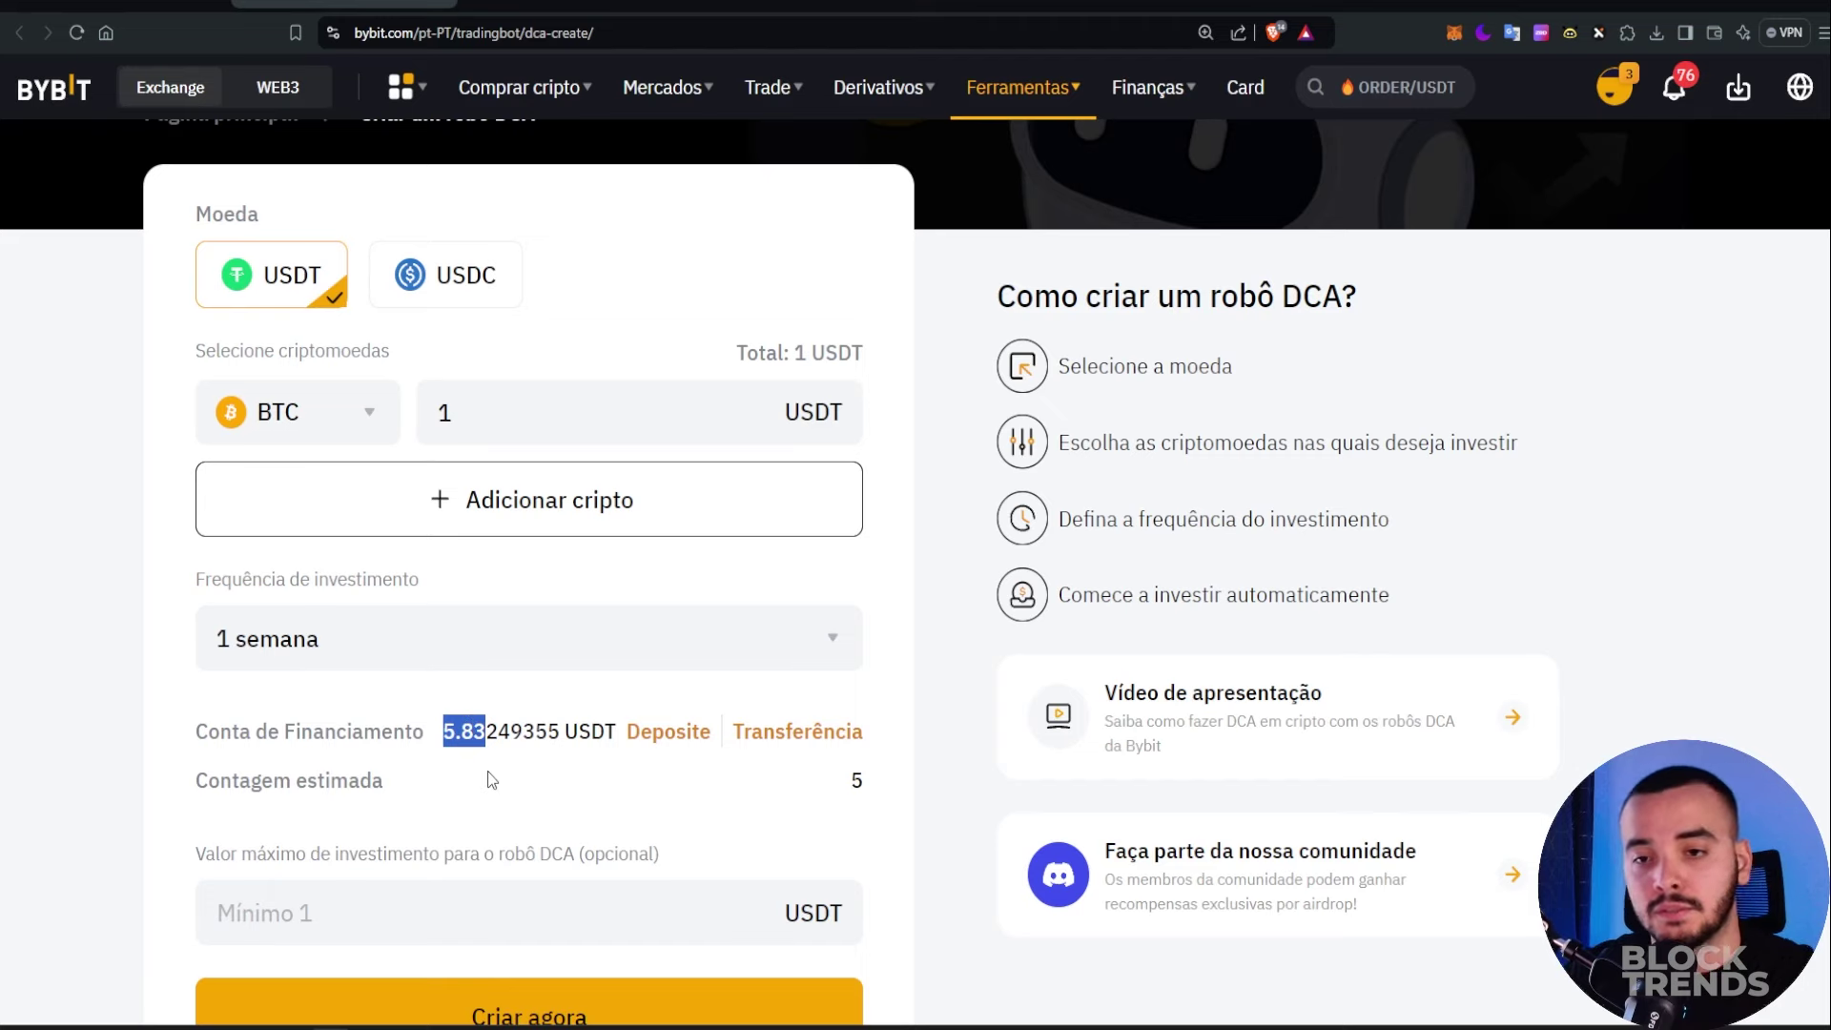
left_click(420, 740)
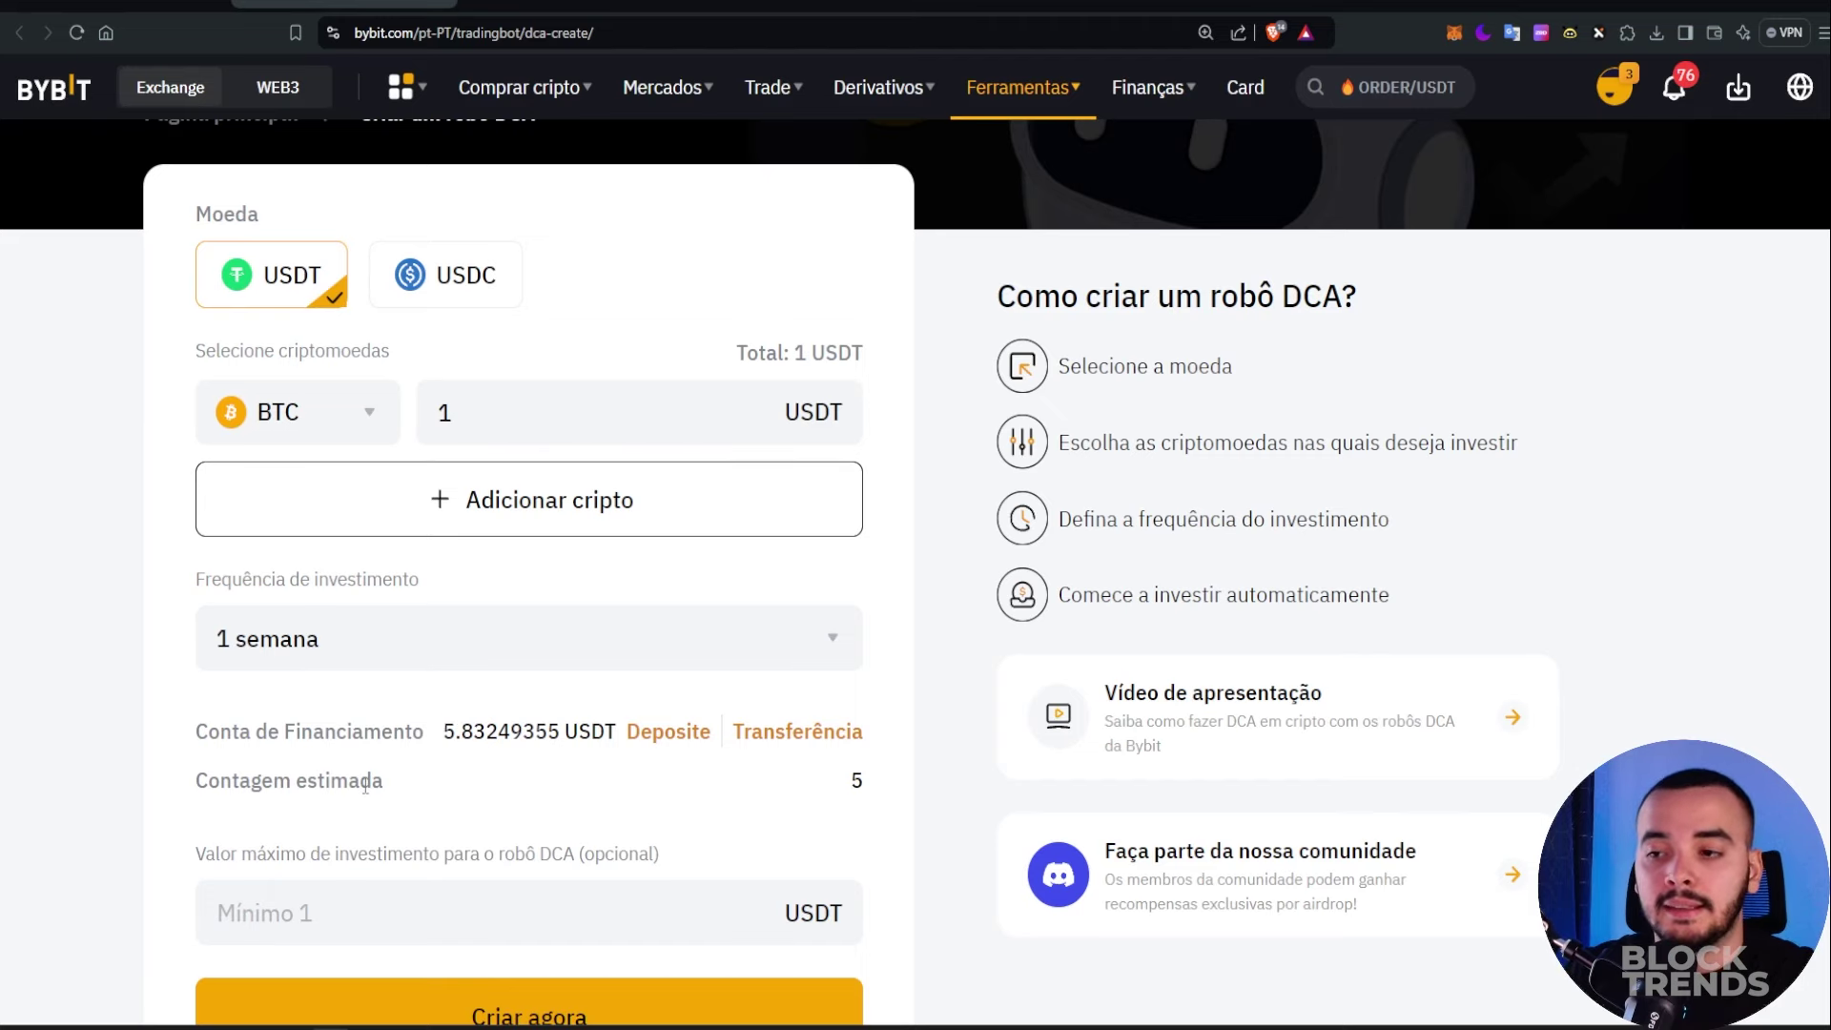
Compare the estimated purchase count with the funding account balance and the BTC amount per purchase
scroll(365, 784, "down", 1)
left_click_drag(202, 679, 397, 703)
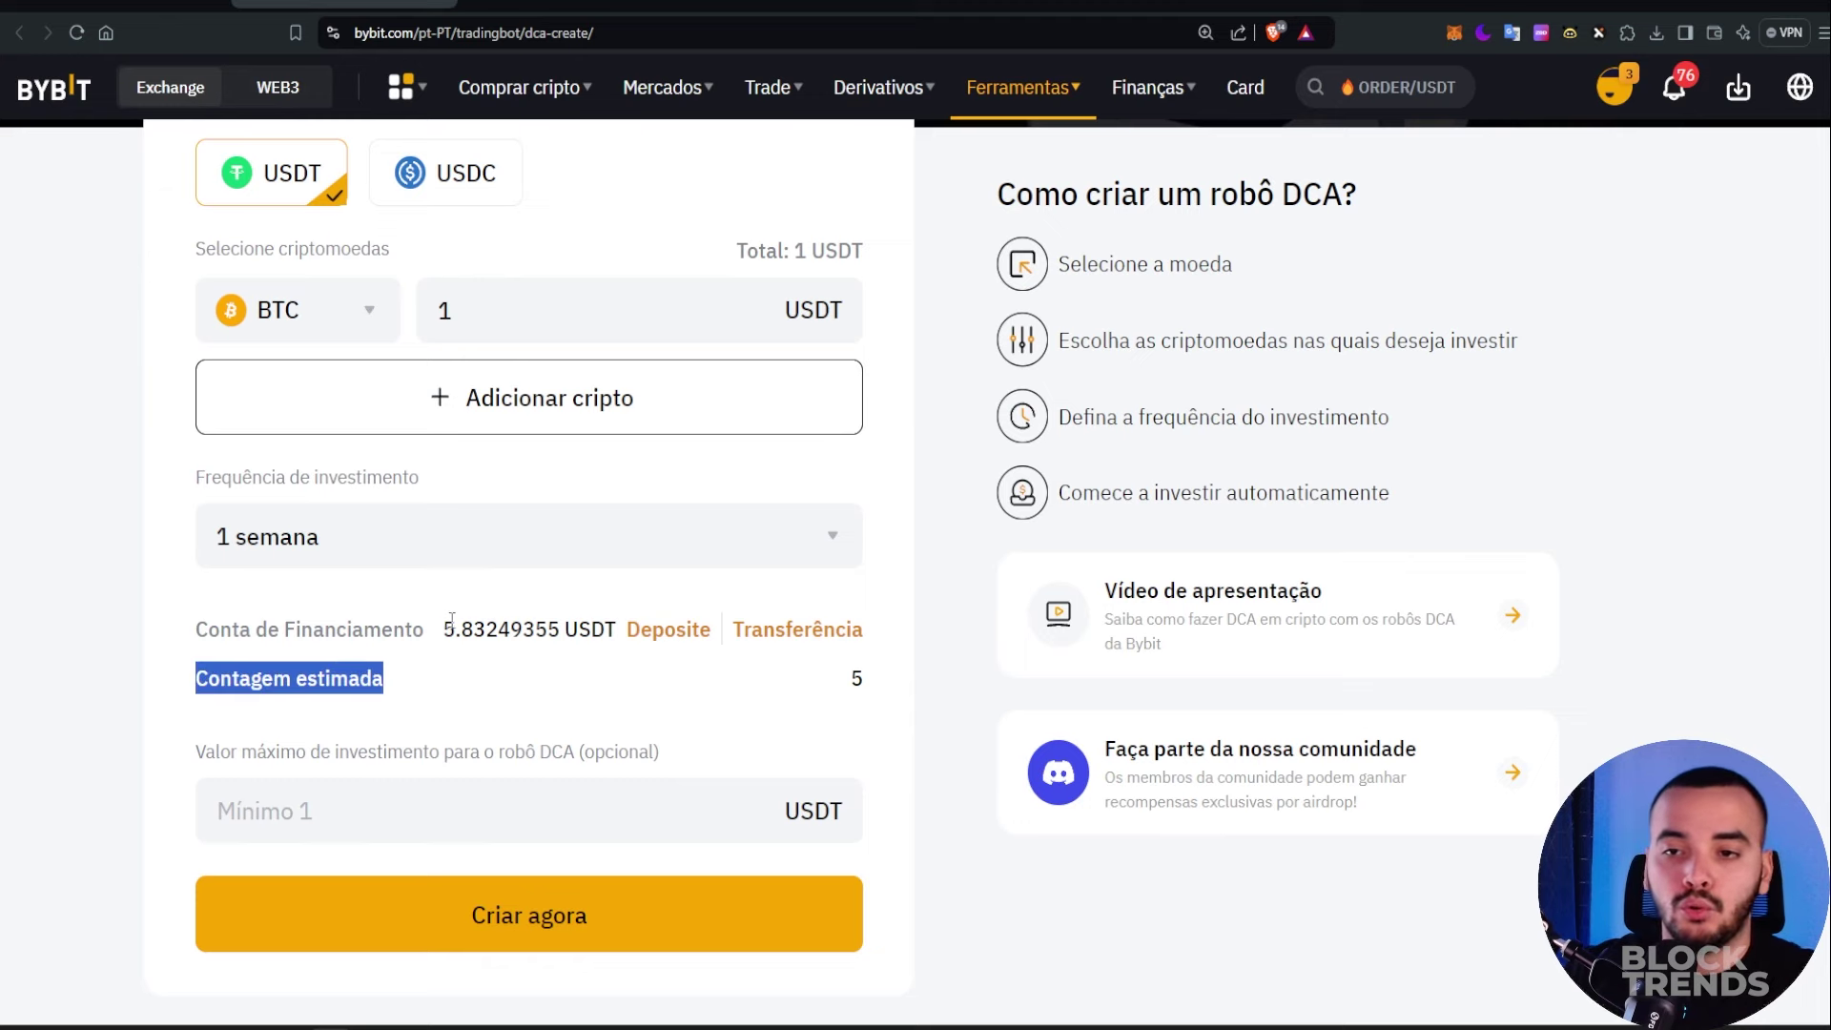
left_click_drag(445, 624, 470, 684)
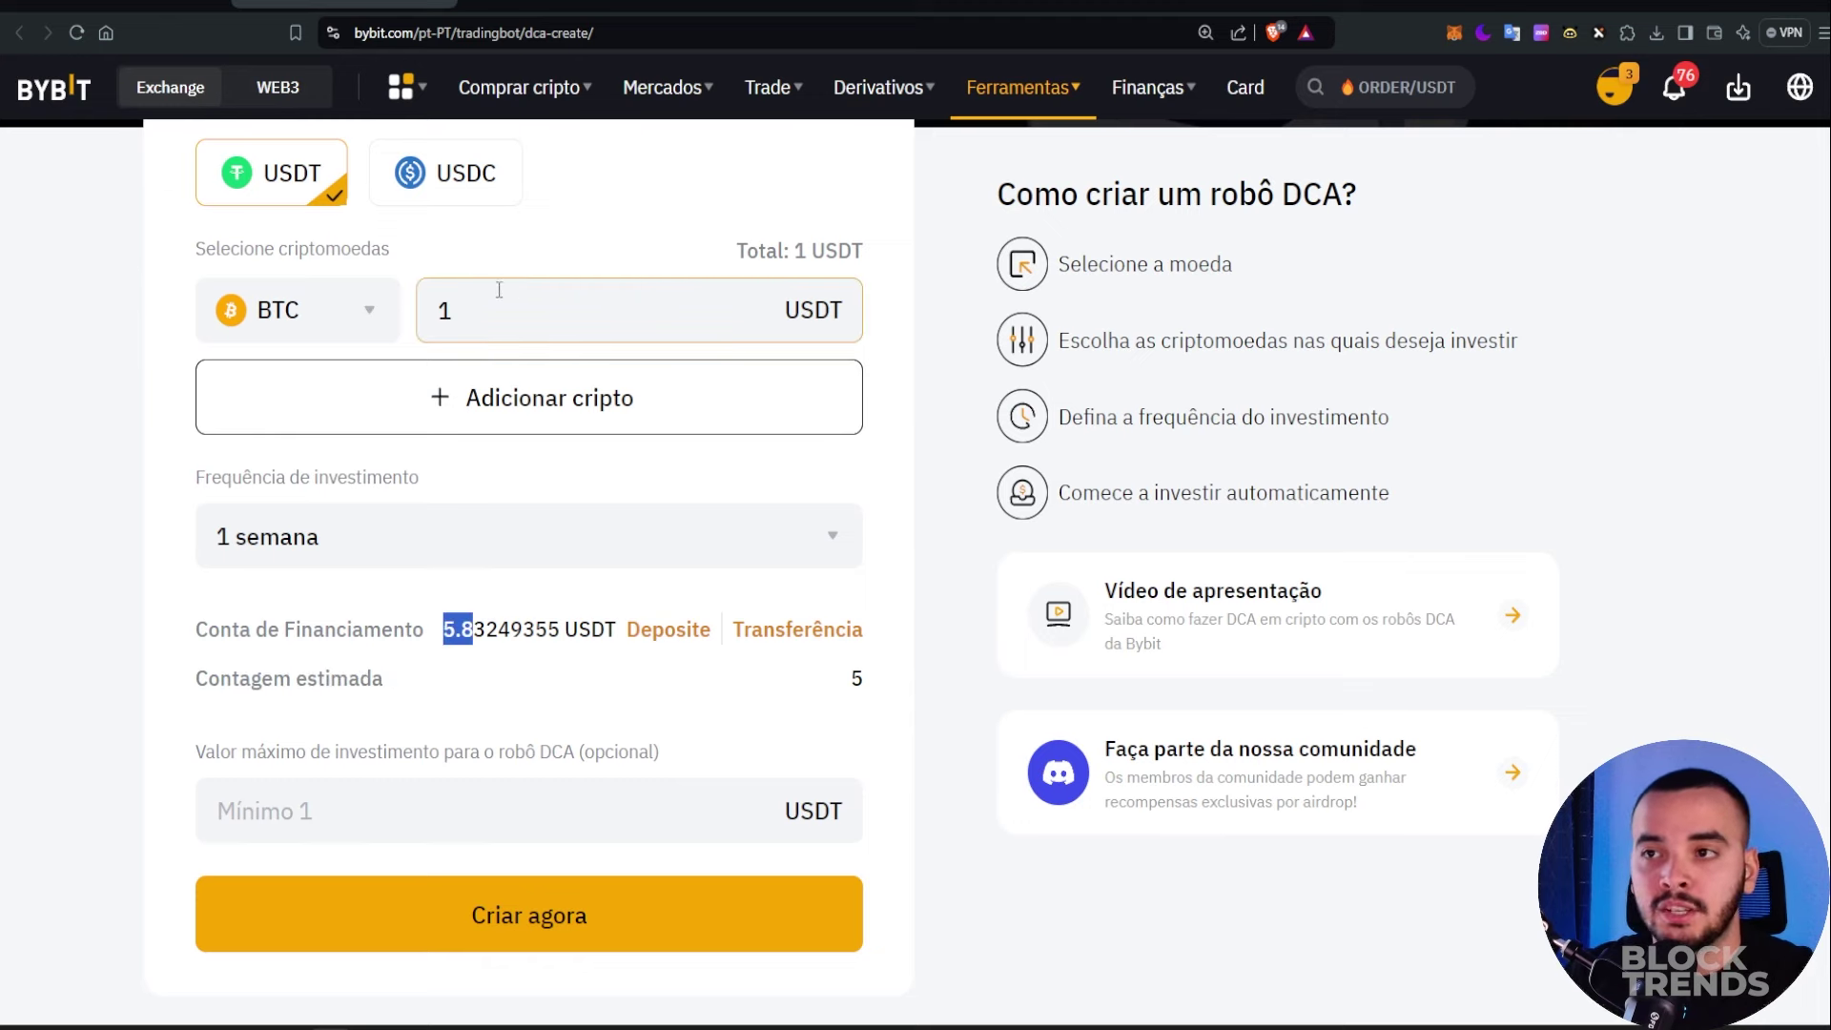
left_click(531, 315)
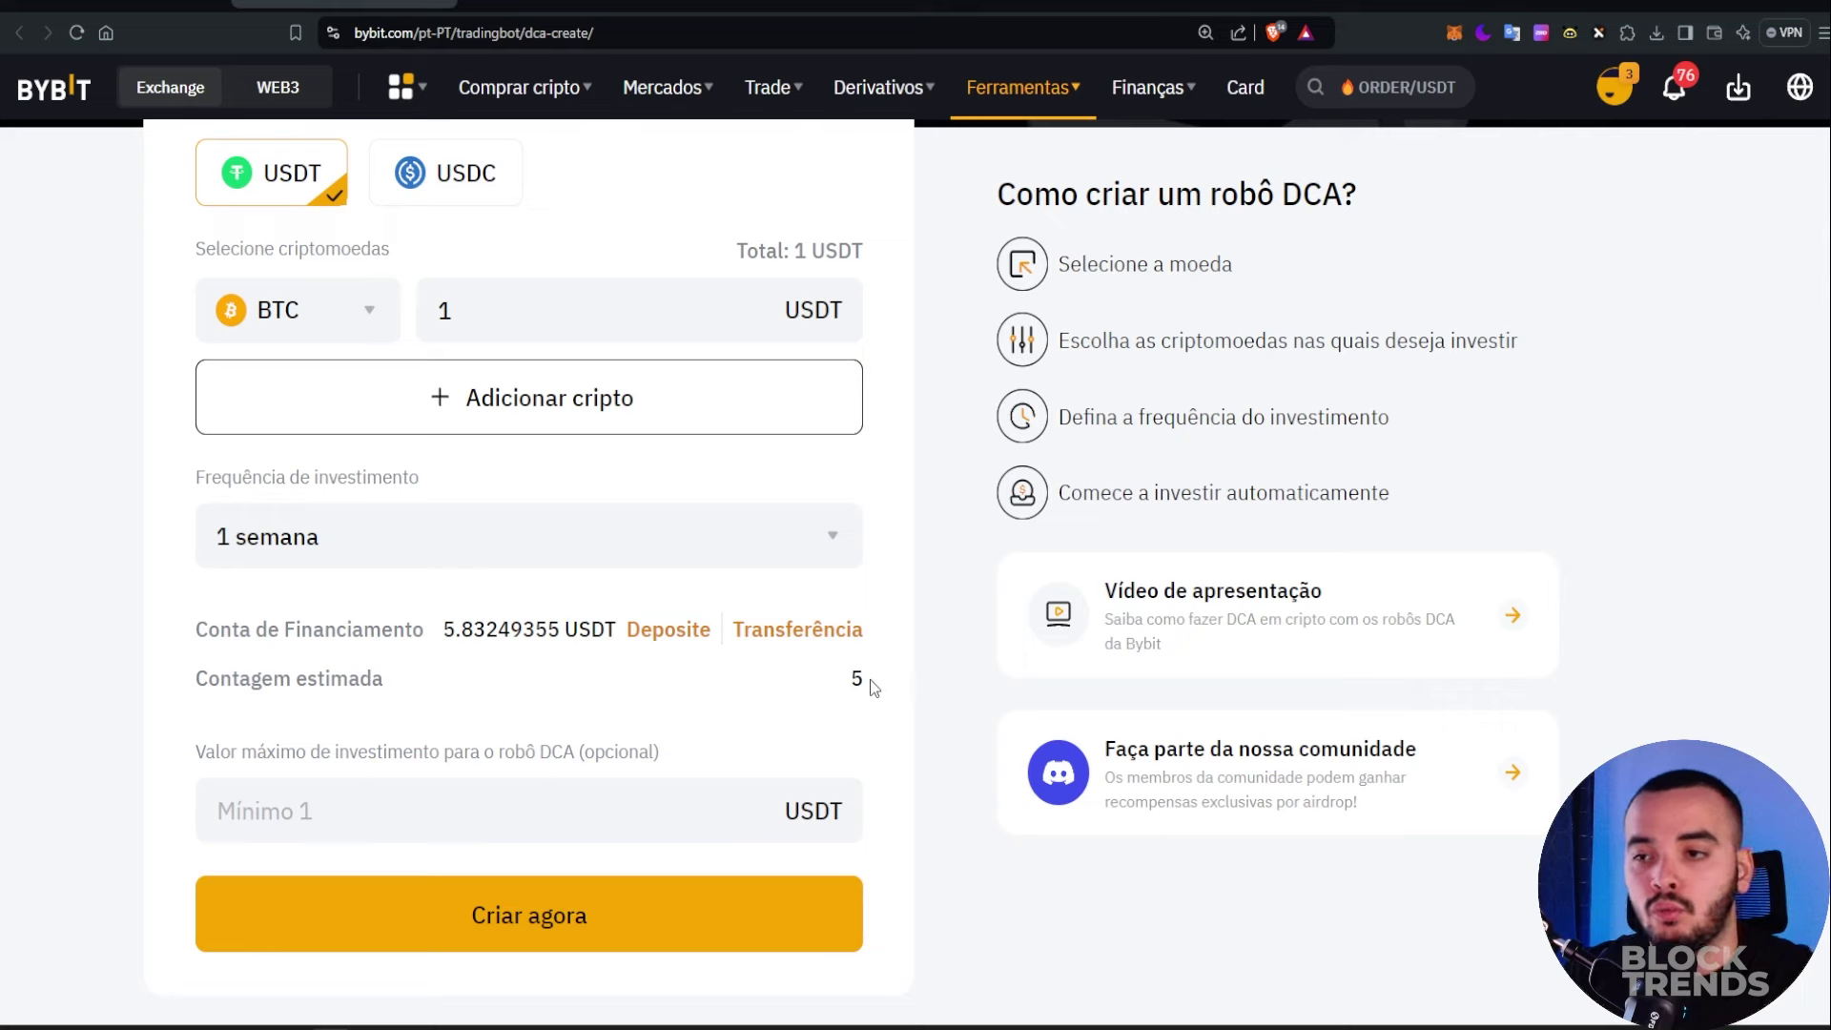
left_click_drag(868, 678, 834, 680)
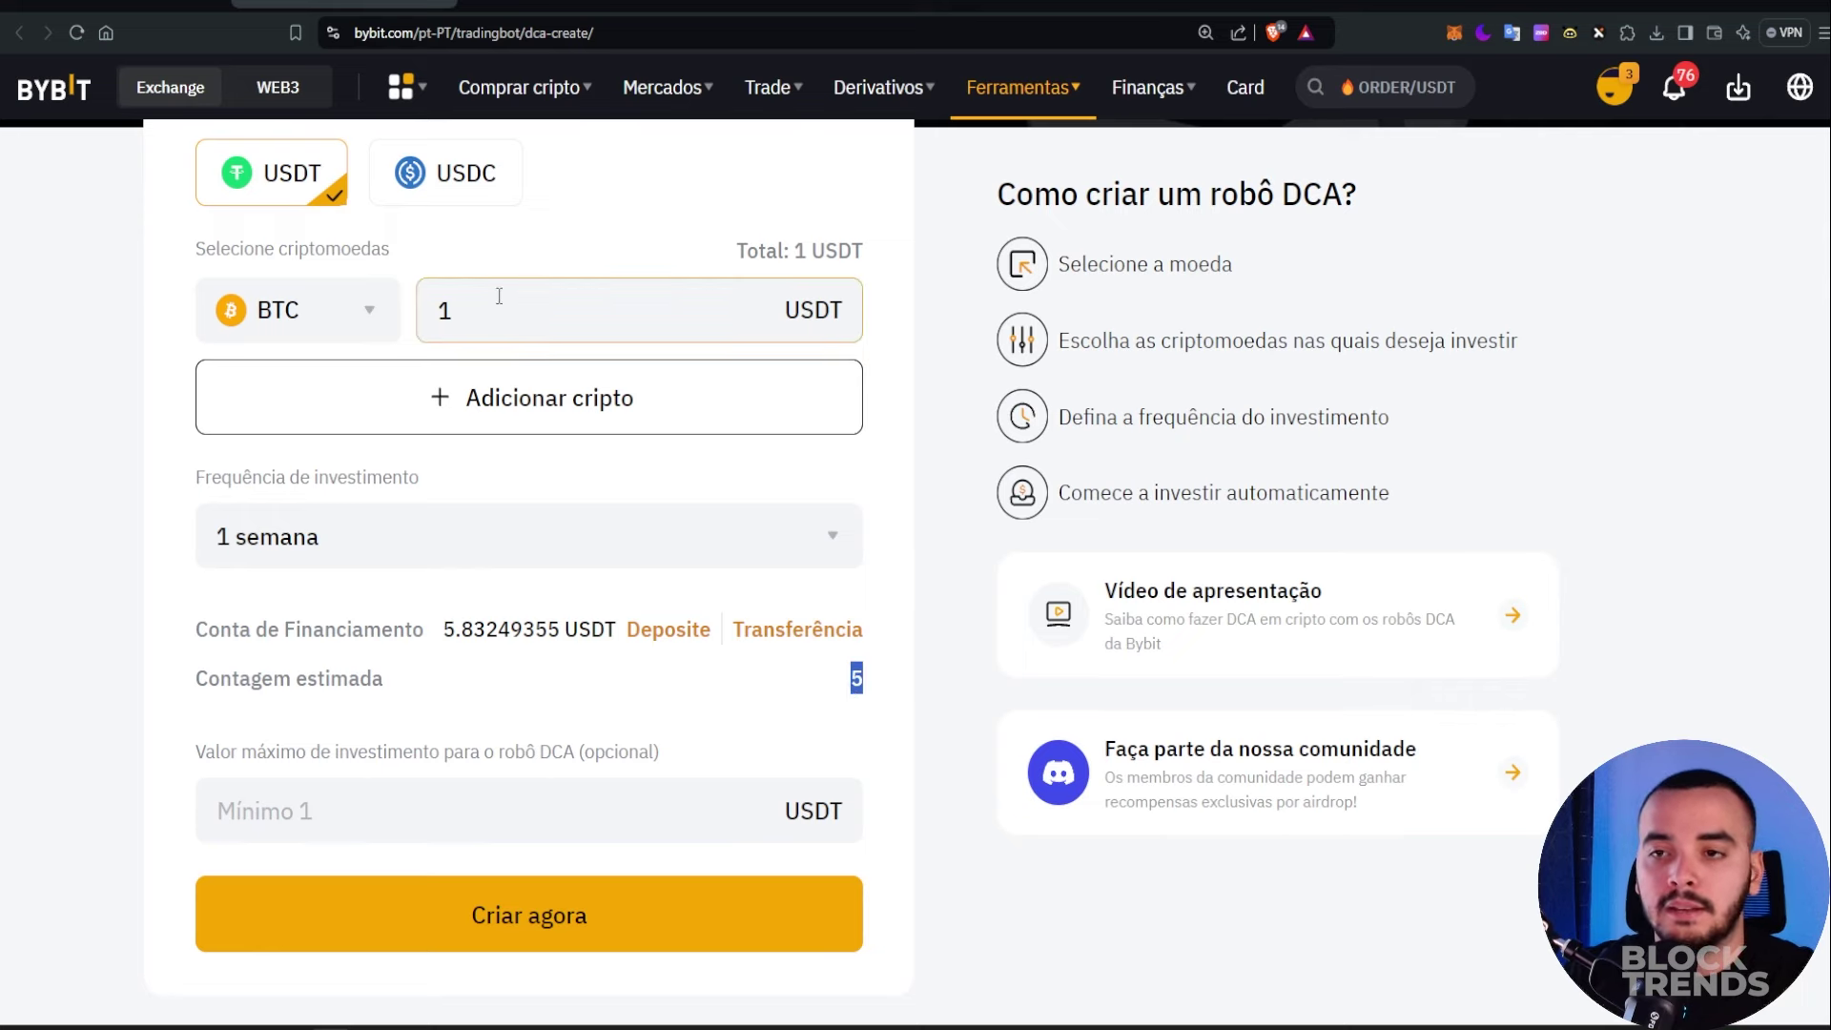
left_click_drag(461, 629, 485, 629)
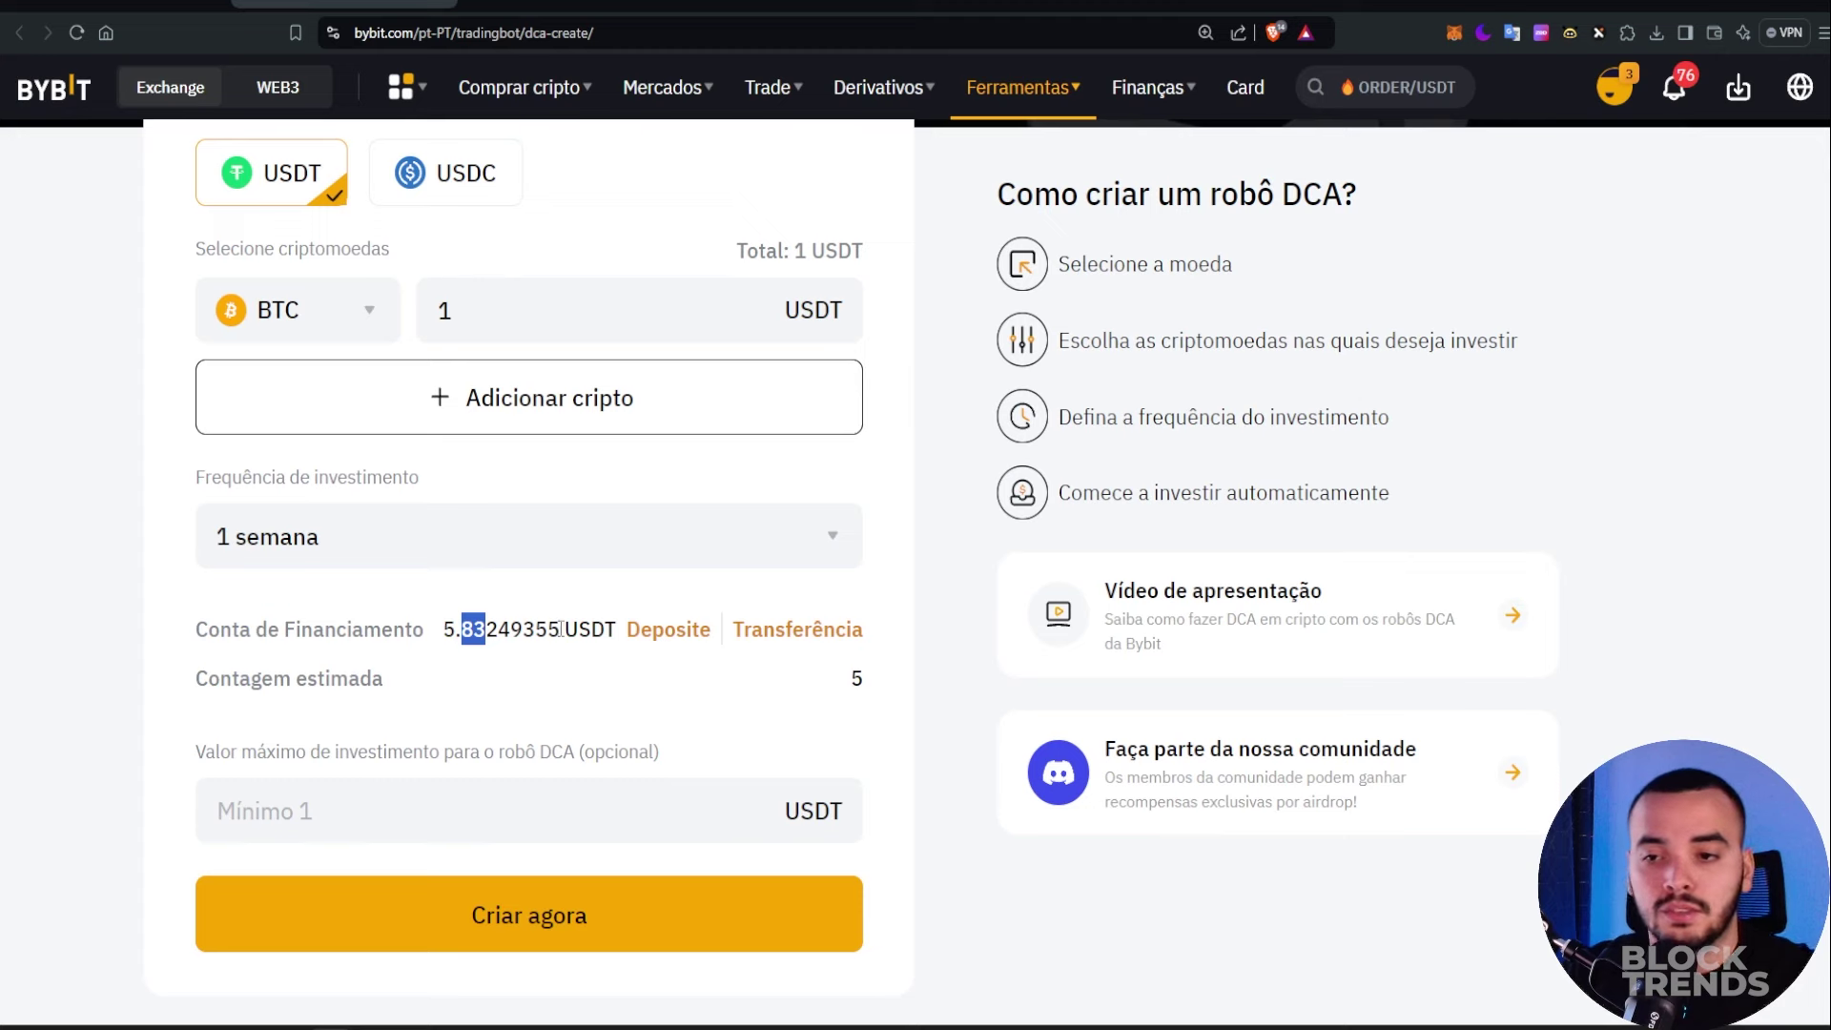
Examine the optional maximum investment setting and compare it with the funding account balance and estimated purchase count
left_click(483, 662)
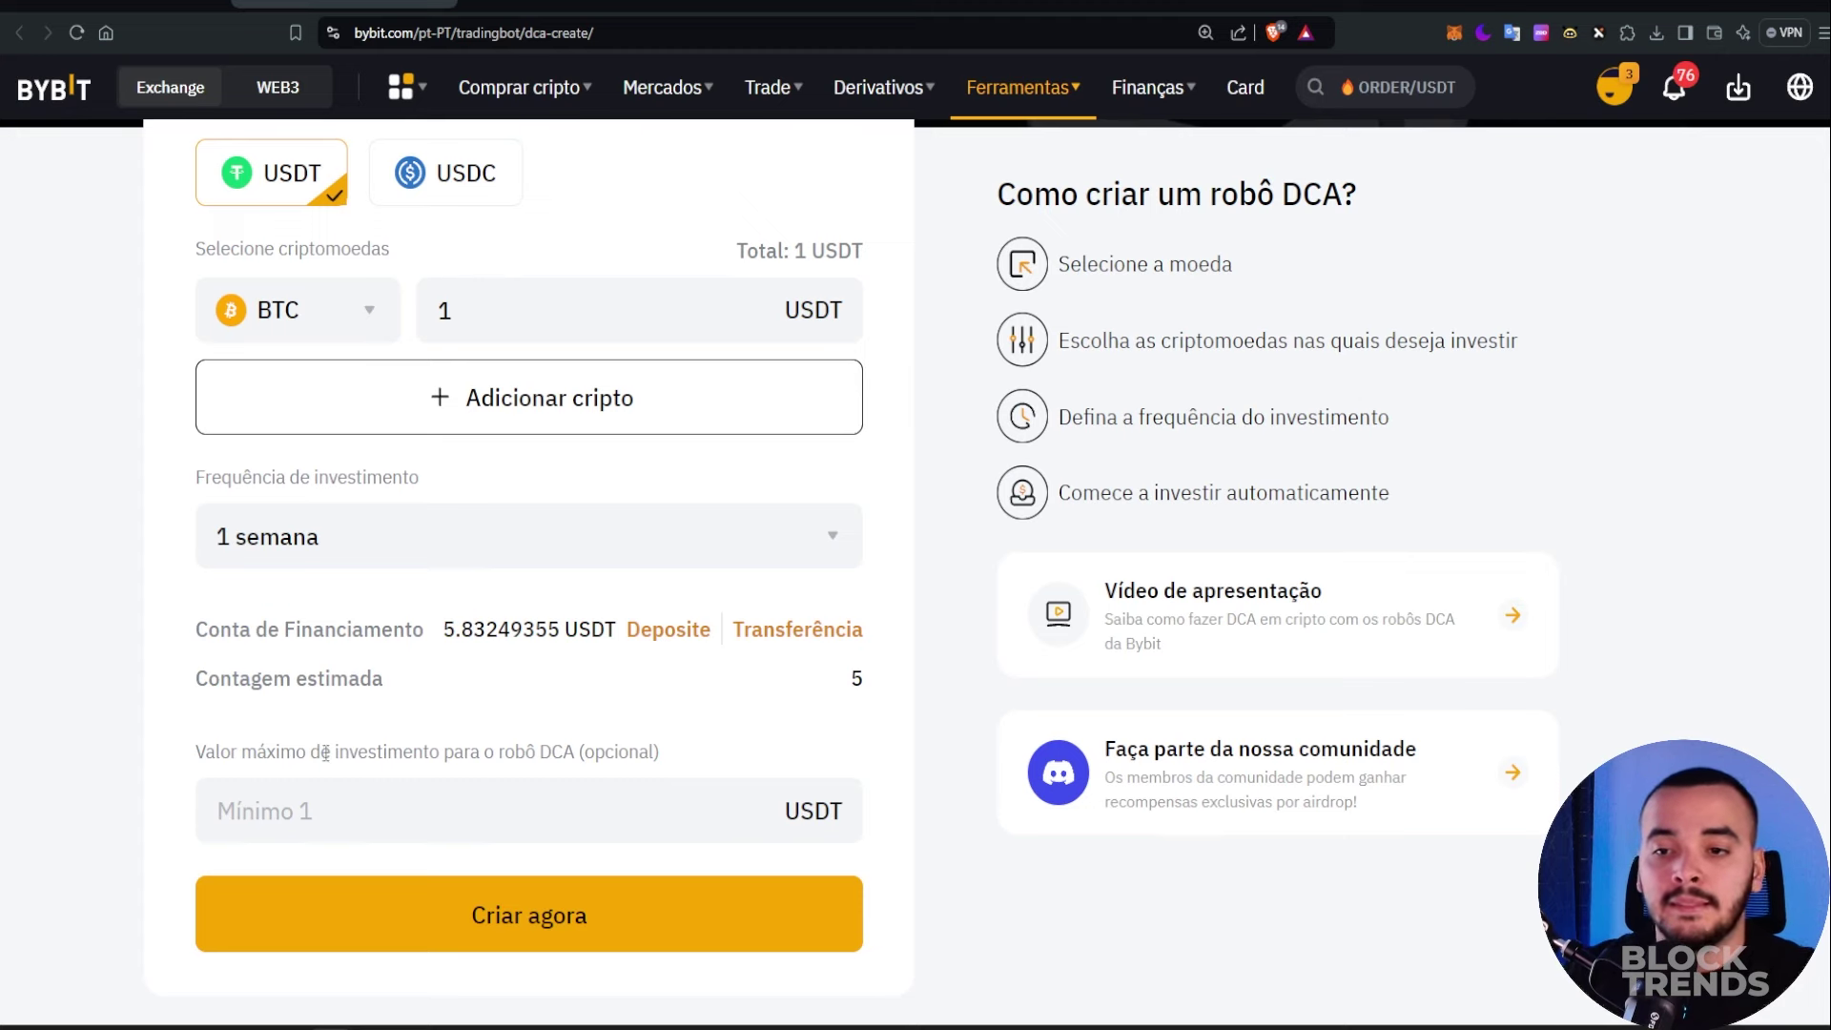
left_click_drag(200, 758, 661, 744)
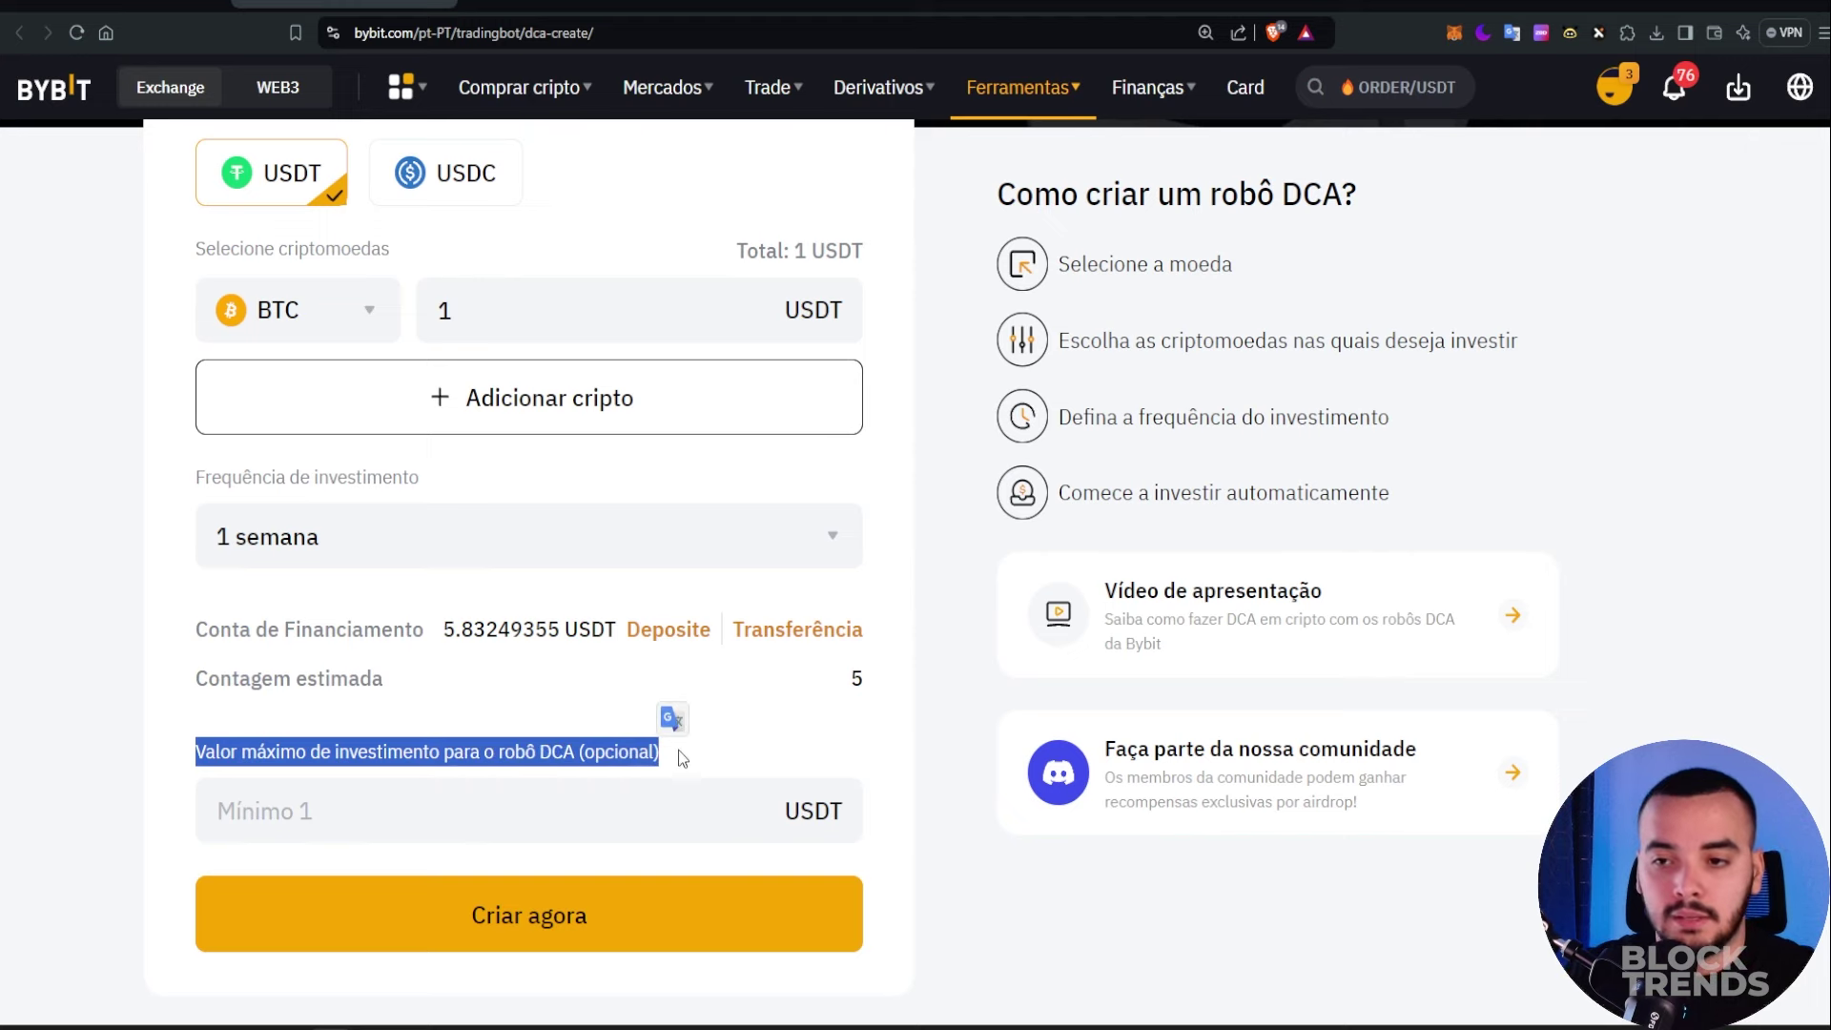
left_click(709, 766)
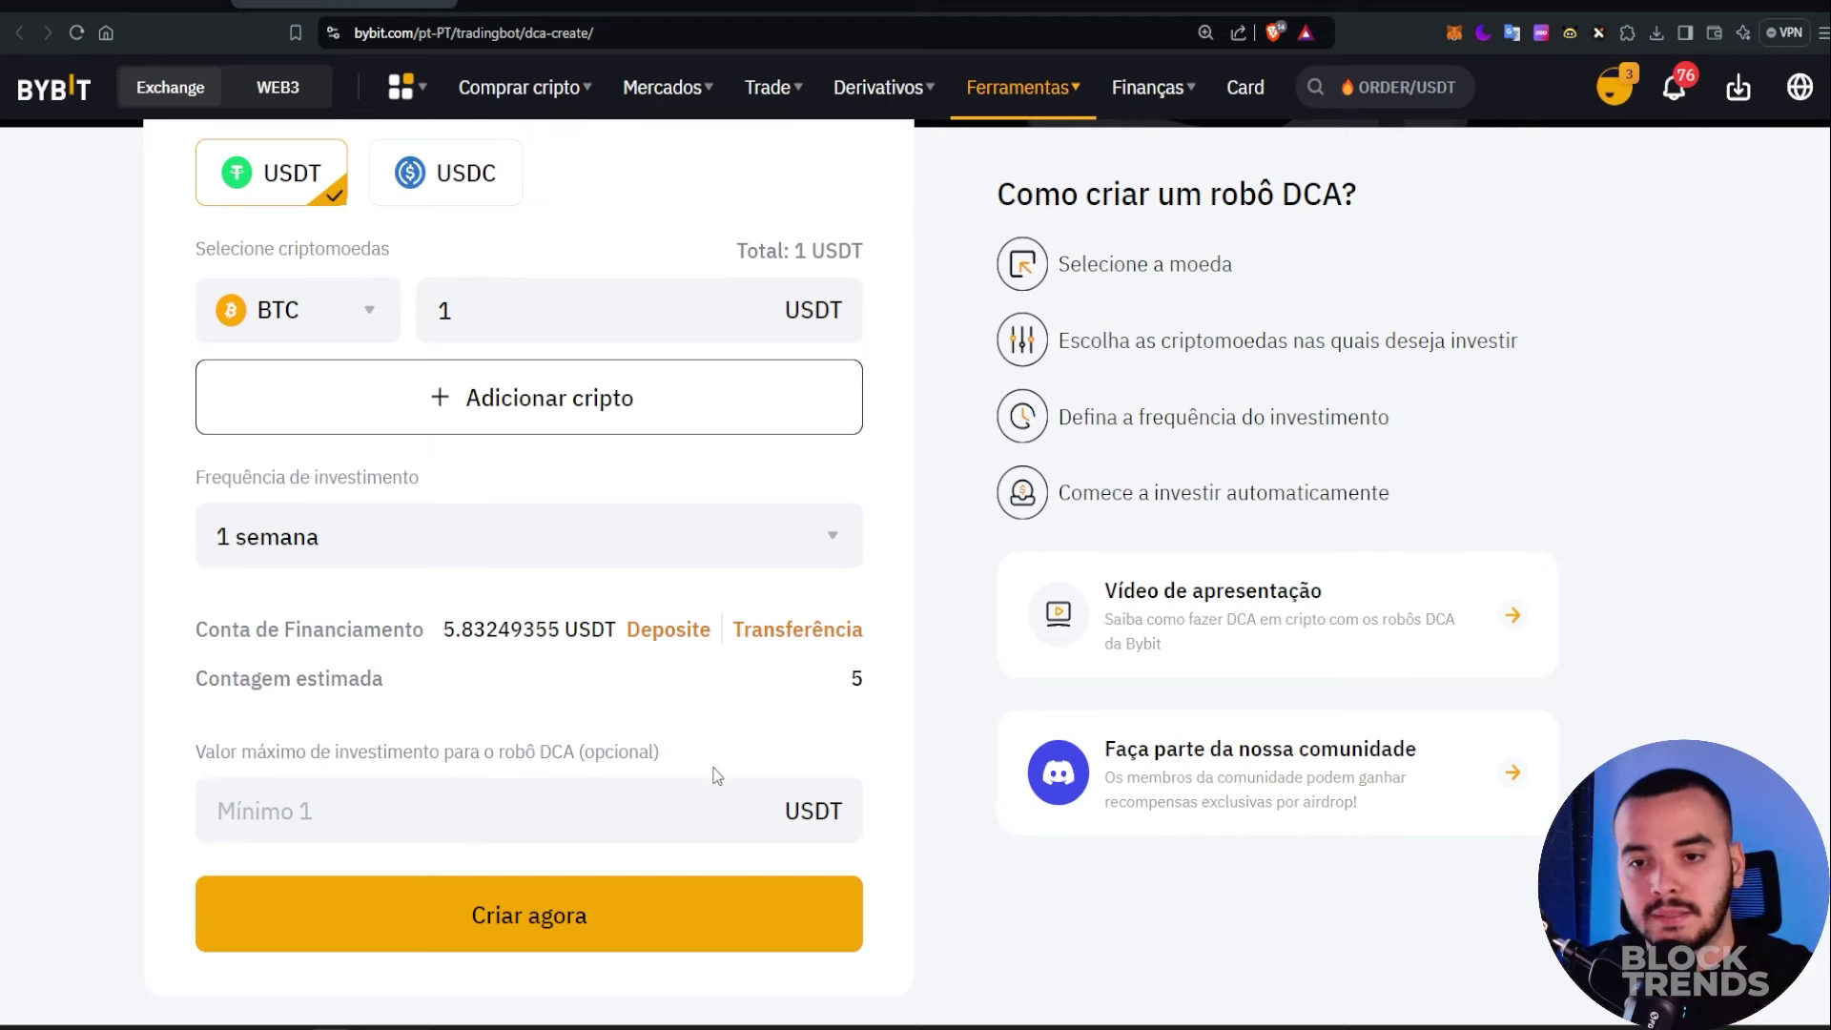
left_click(469, 807)
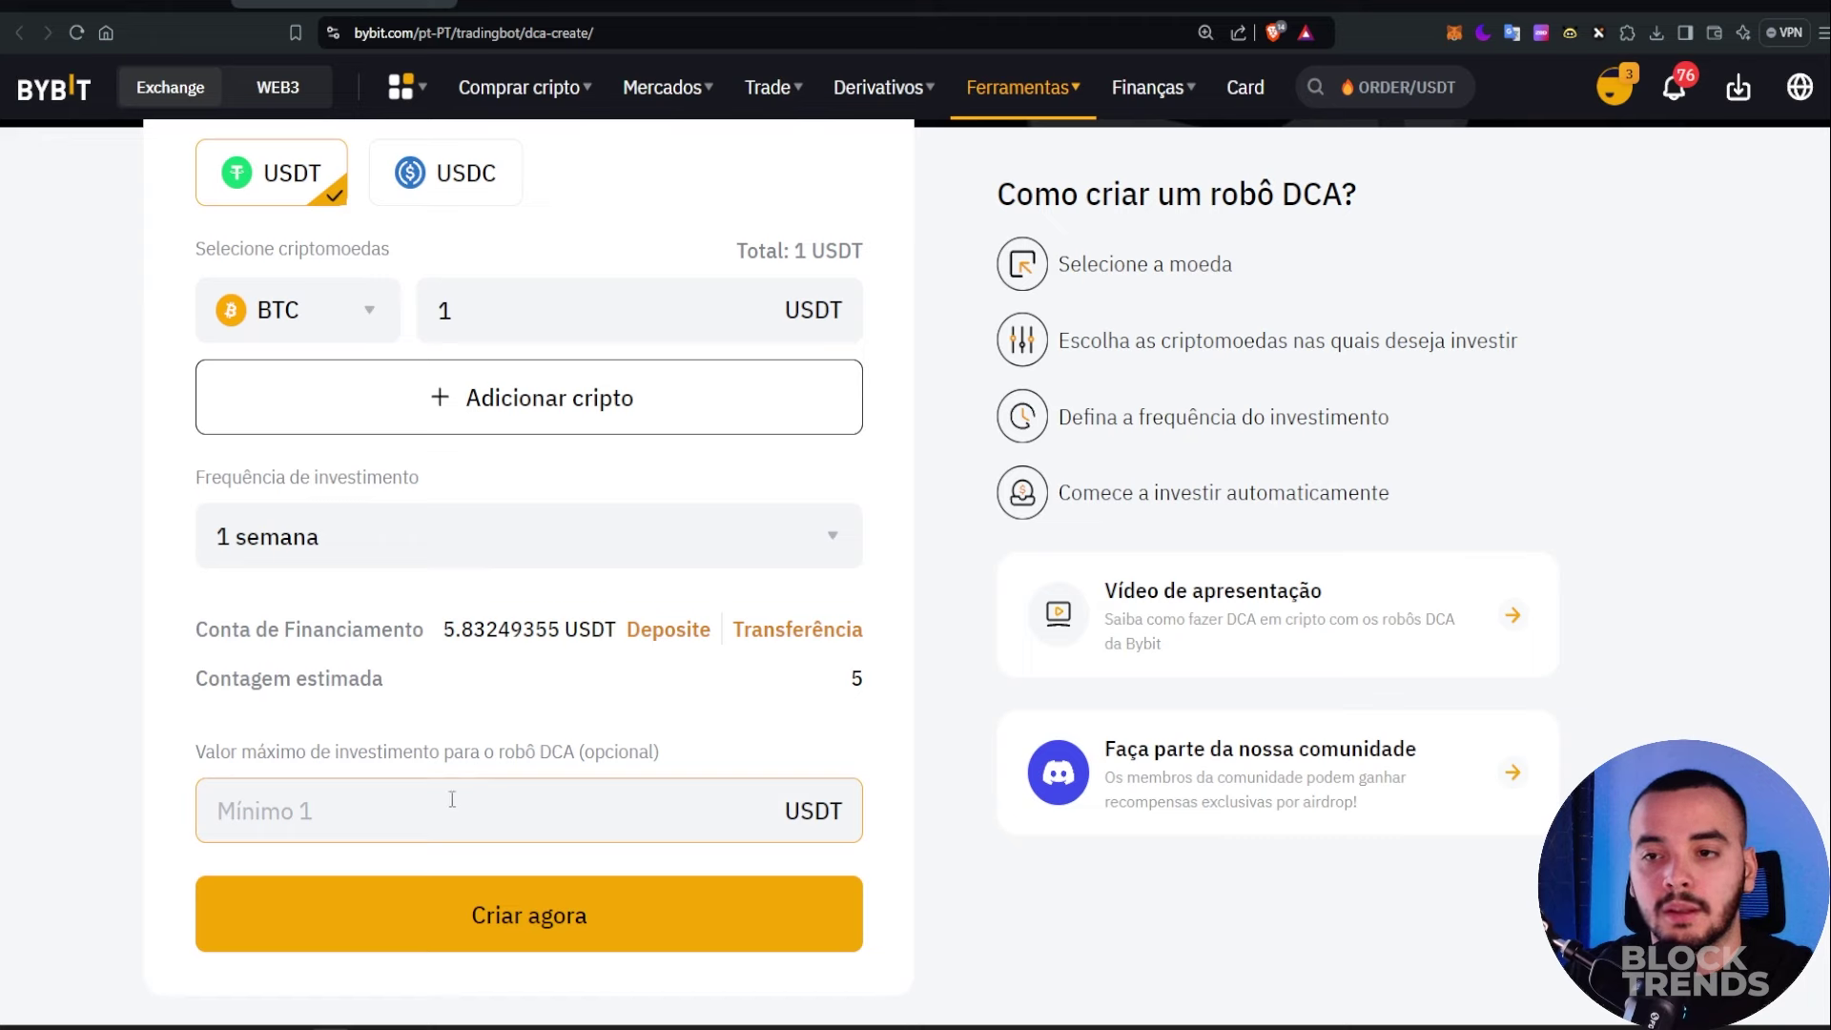
double_click(856, 678)
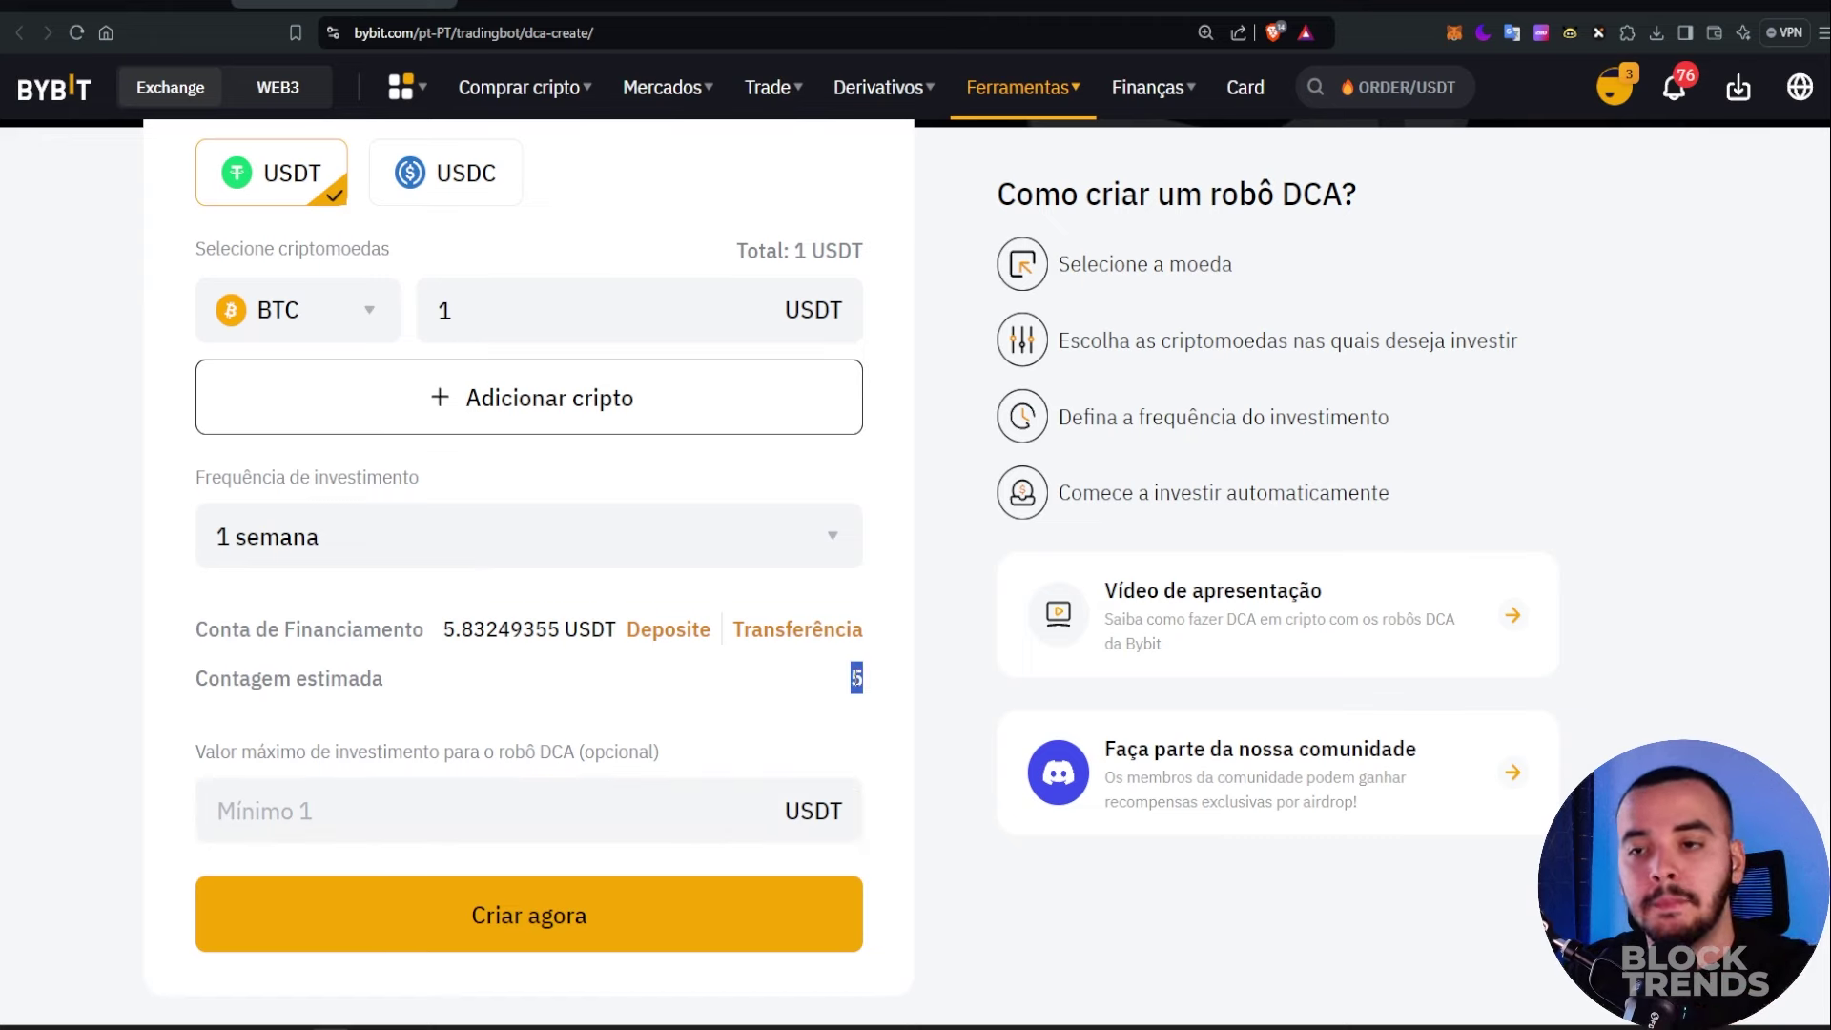
left_click_drag(446, 629, 498, 630)
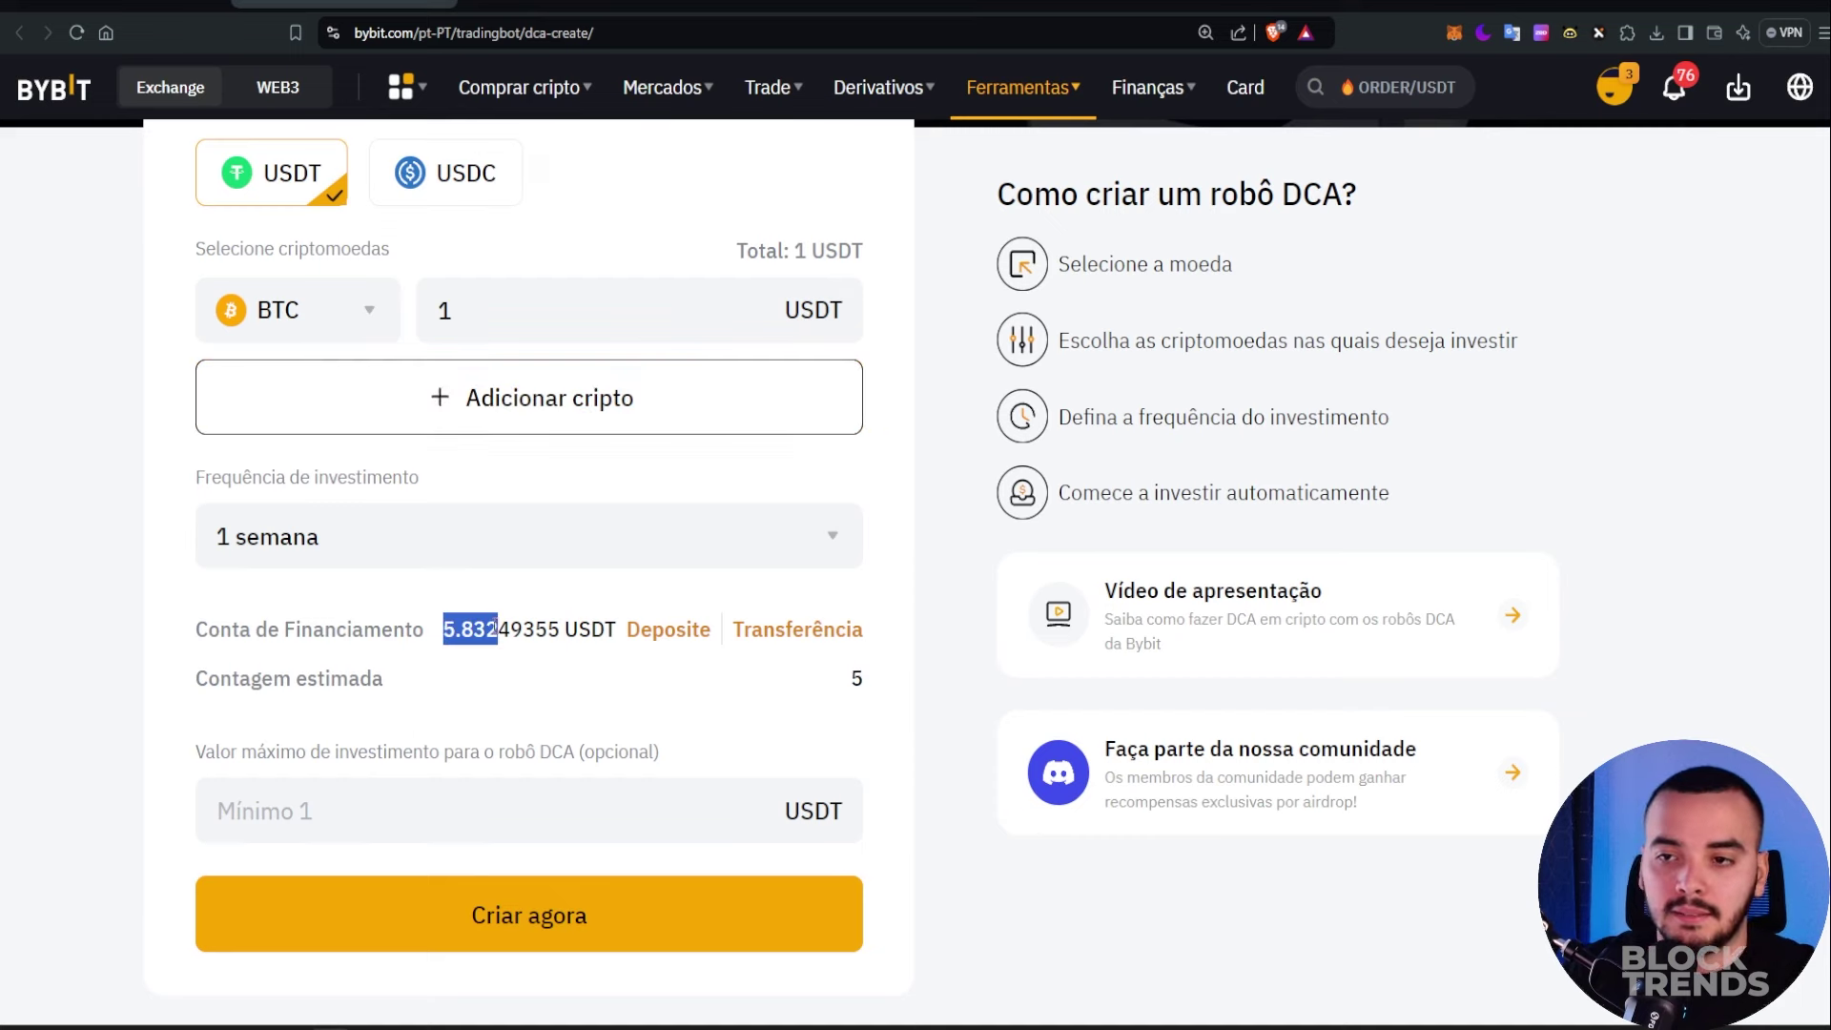
left_click(494, 641)
double_click(856, 678)
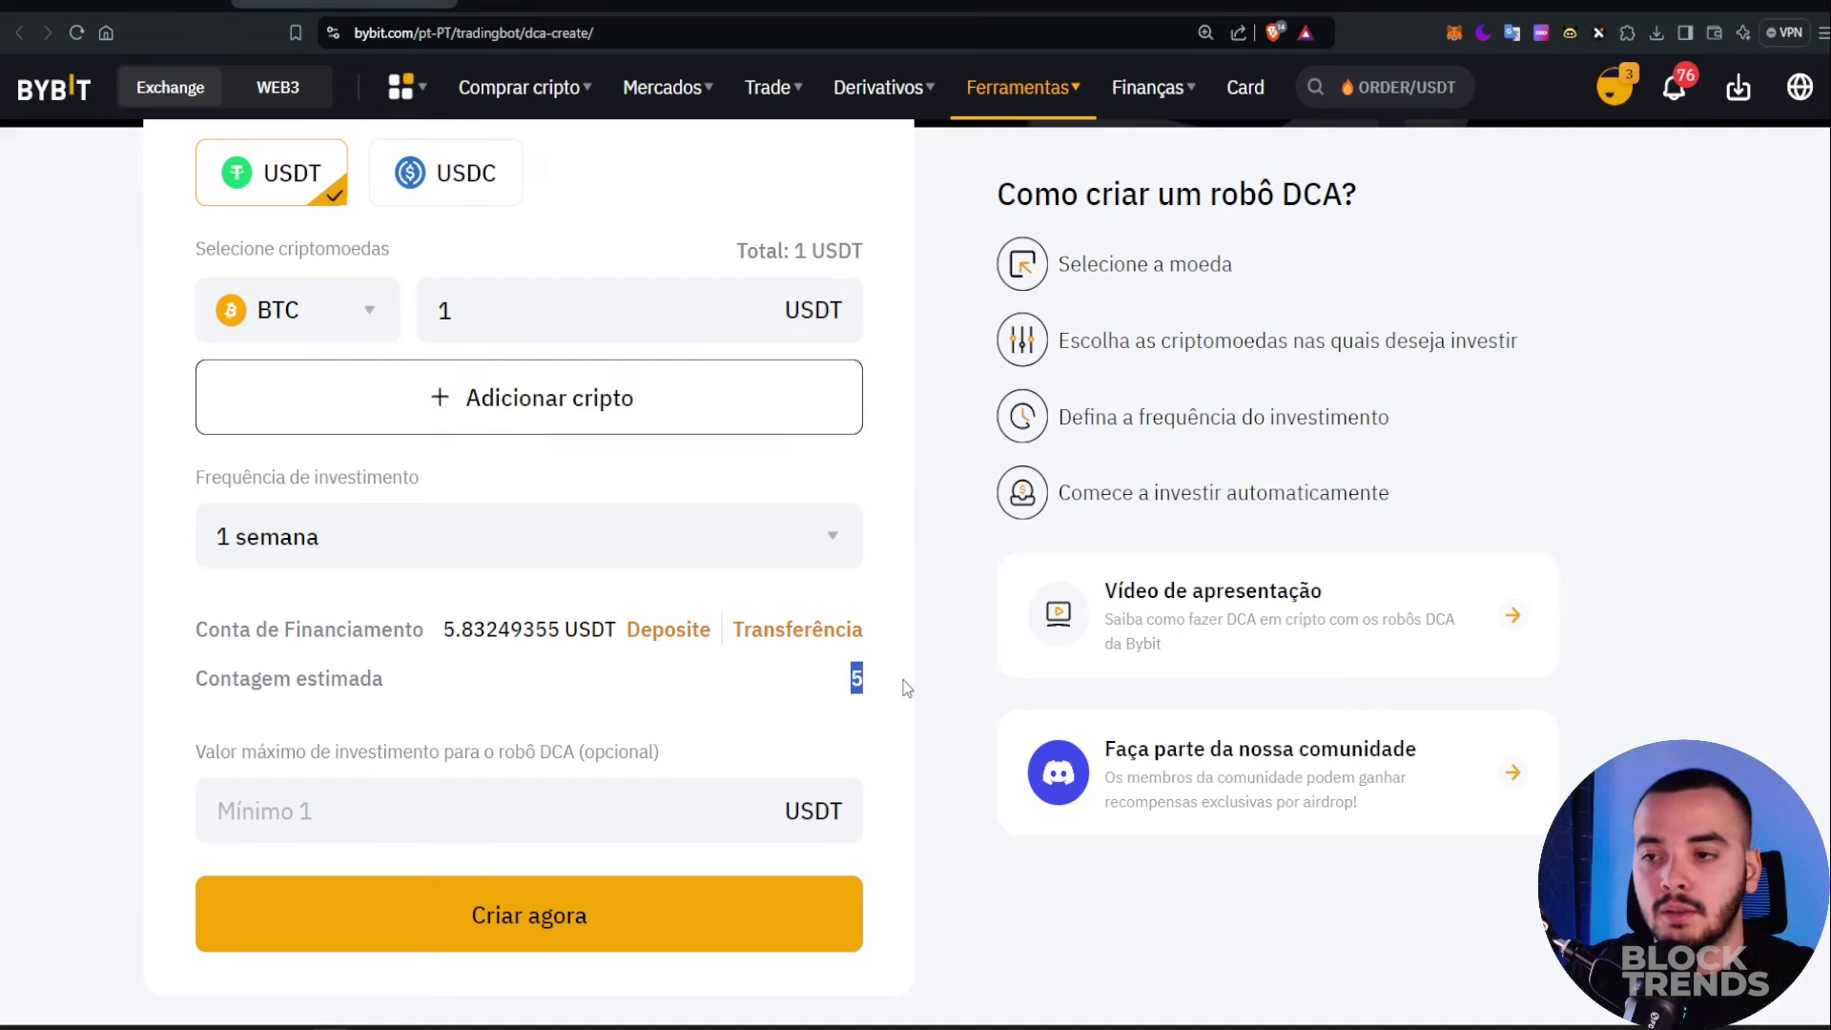
left_click(467, 658)
Try a maximum investment value of 3 USDT for the DCA bot and clear the field again
left_click(390, 808)
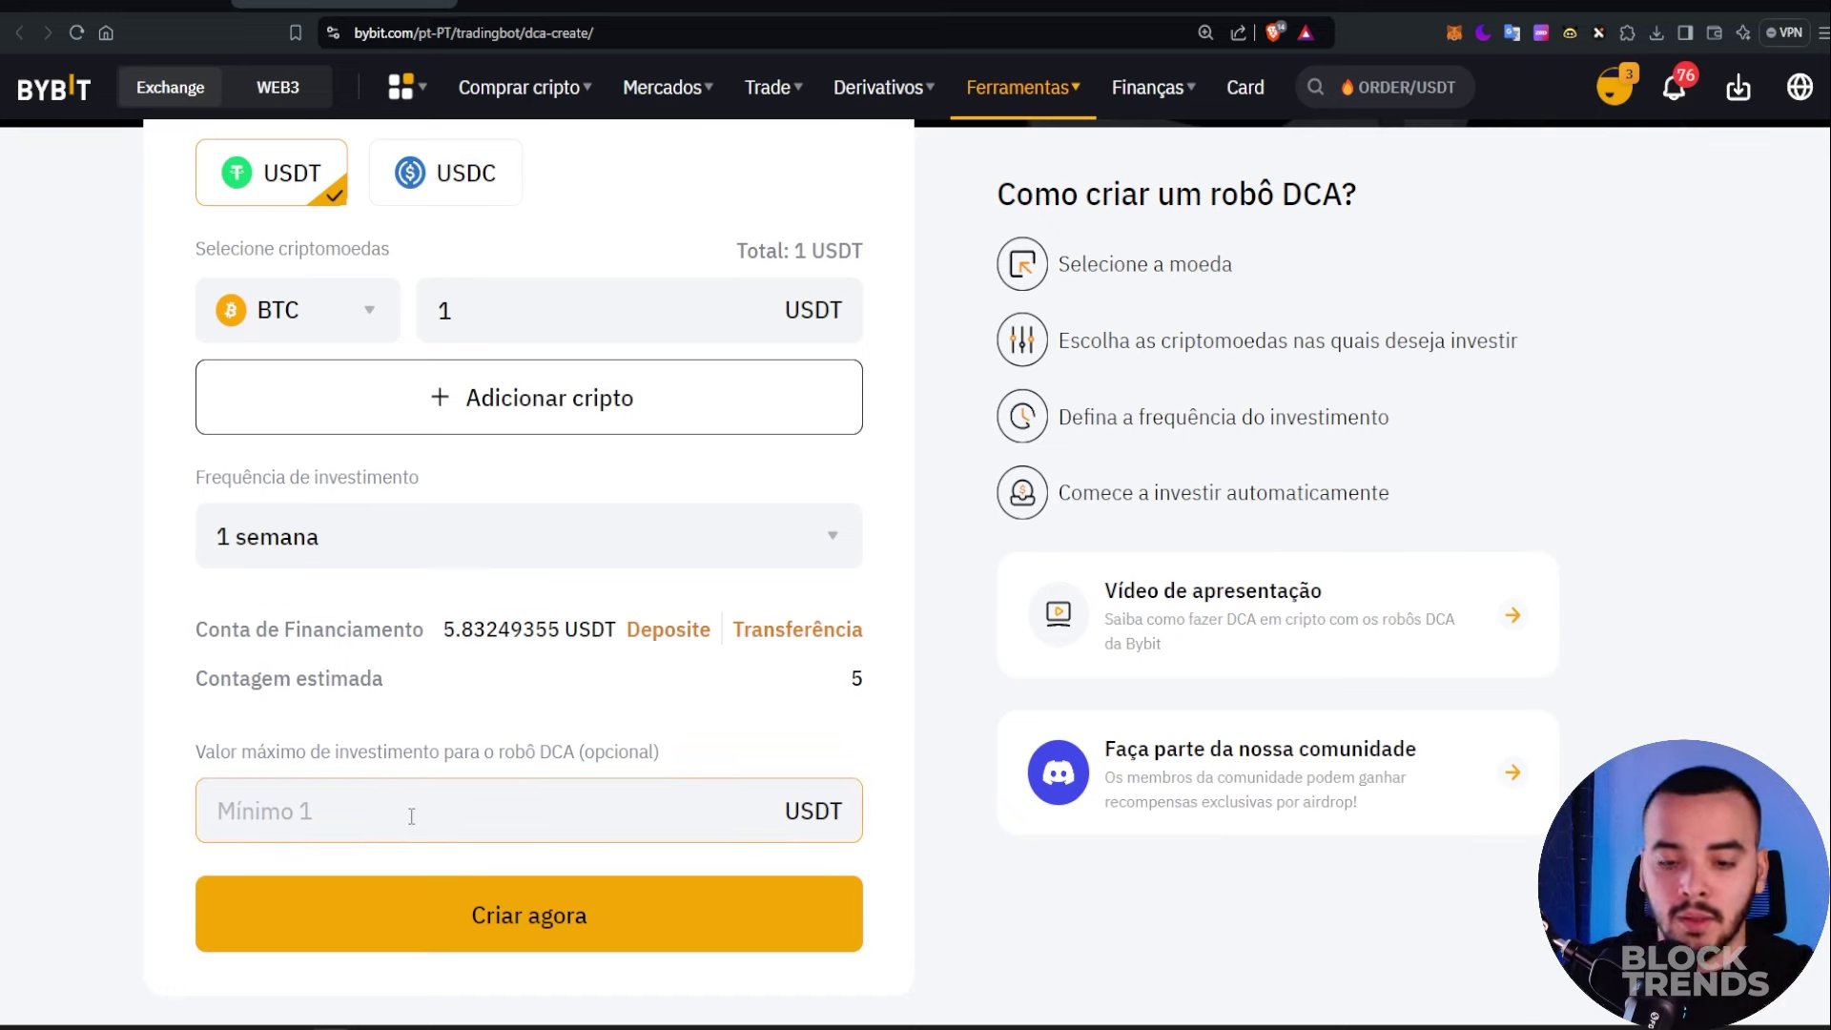
type("3")
left_click(671, 735)
left_click(532, 308)
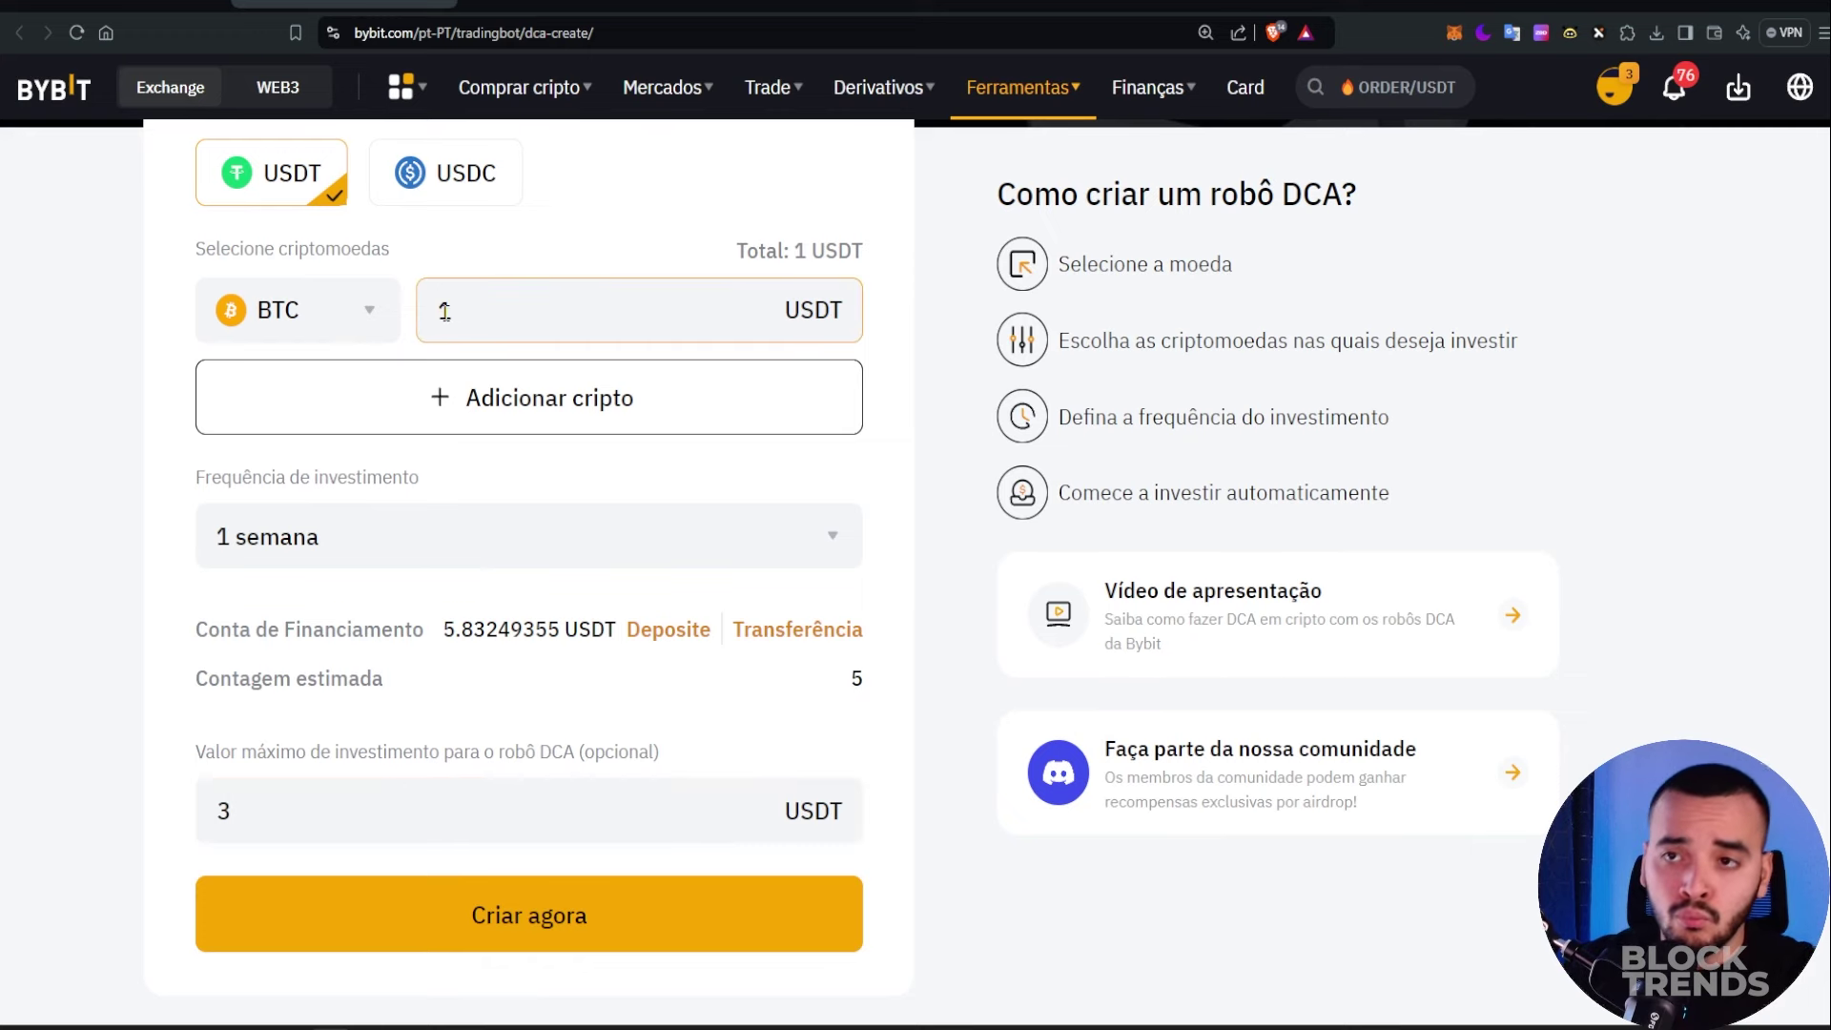
left_click(827, 686)
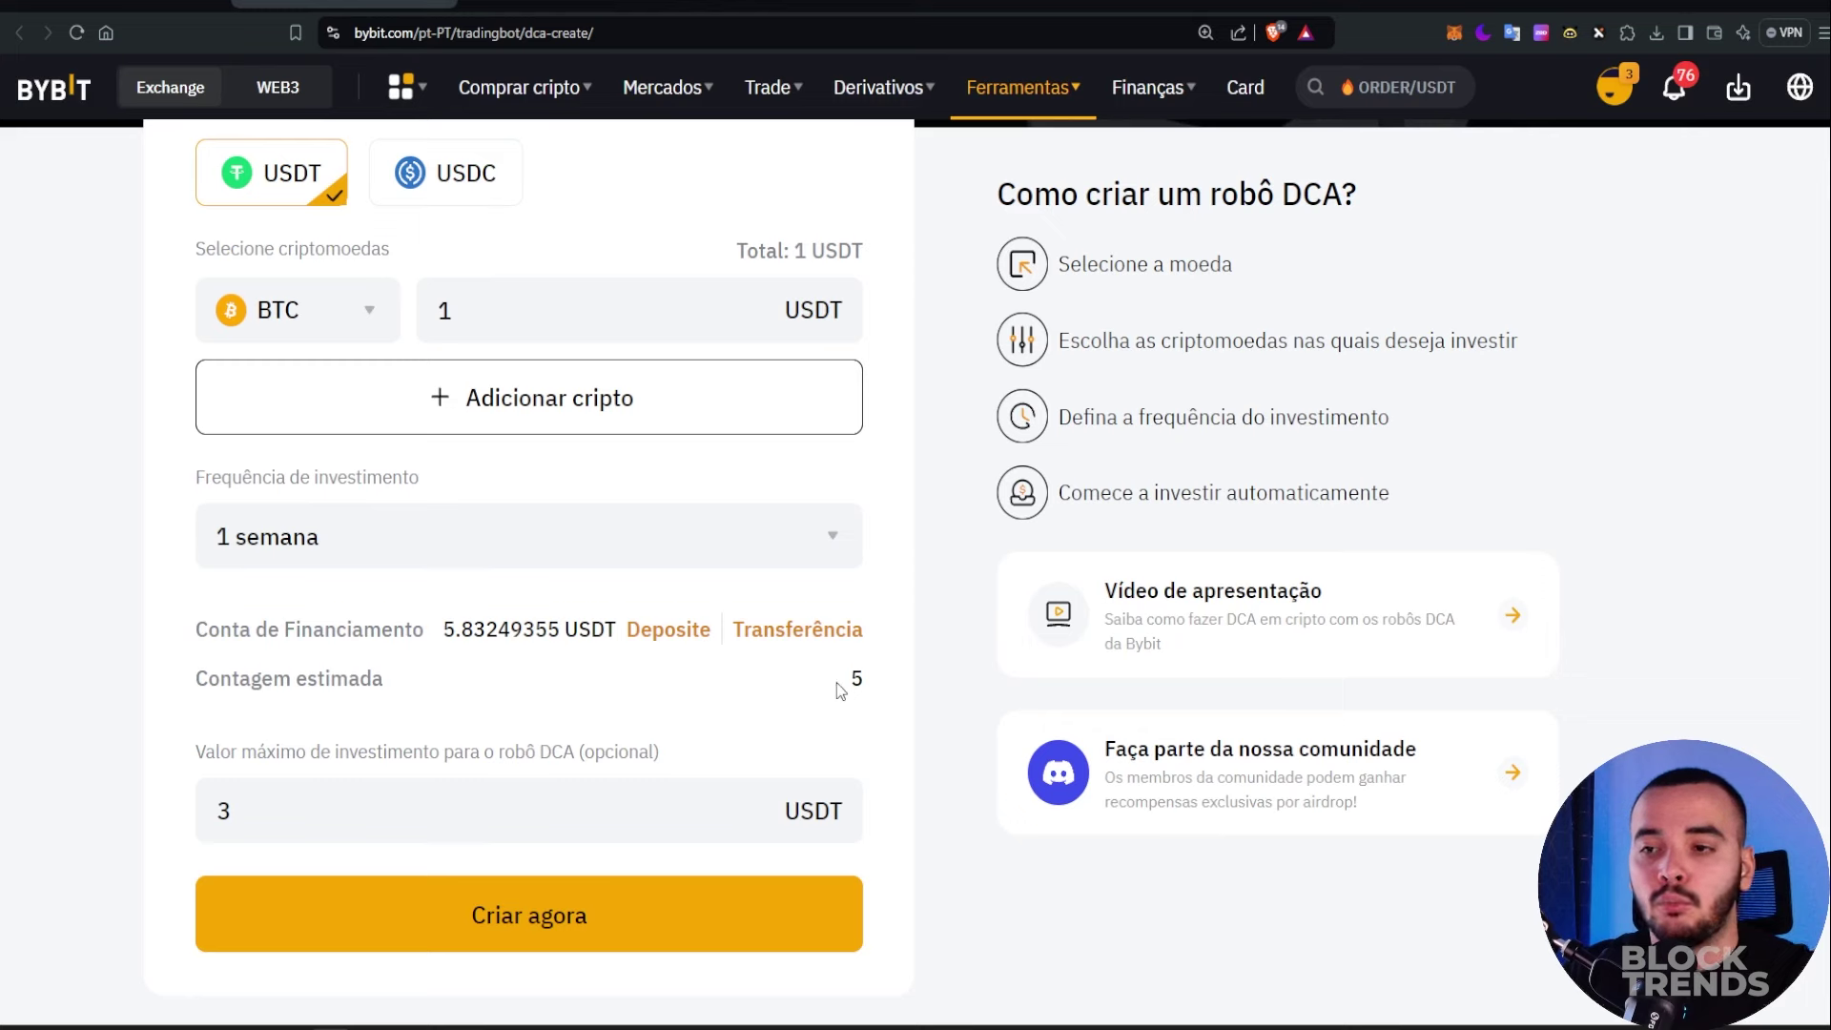
left_click(250, 810)
left_click_drag(250, 810, 197, 820)
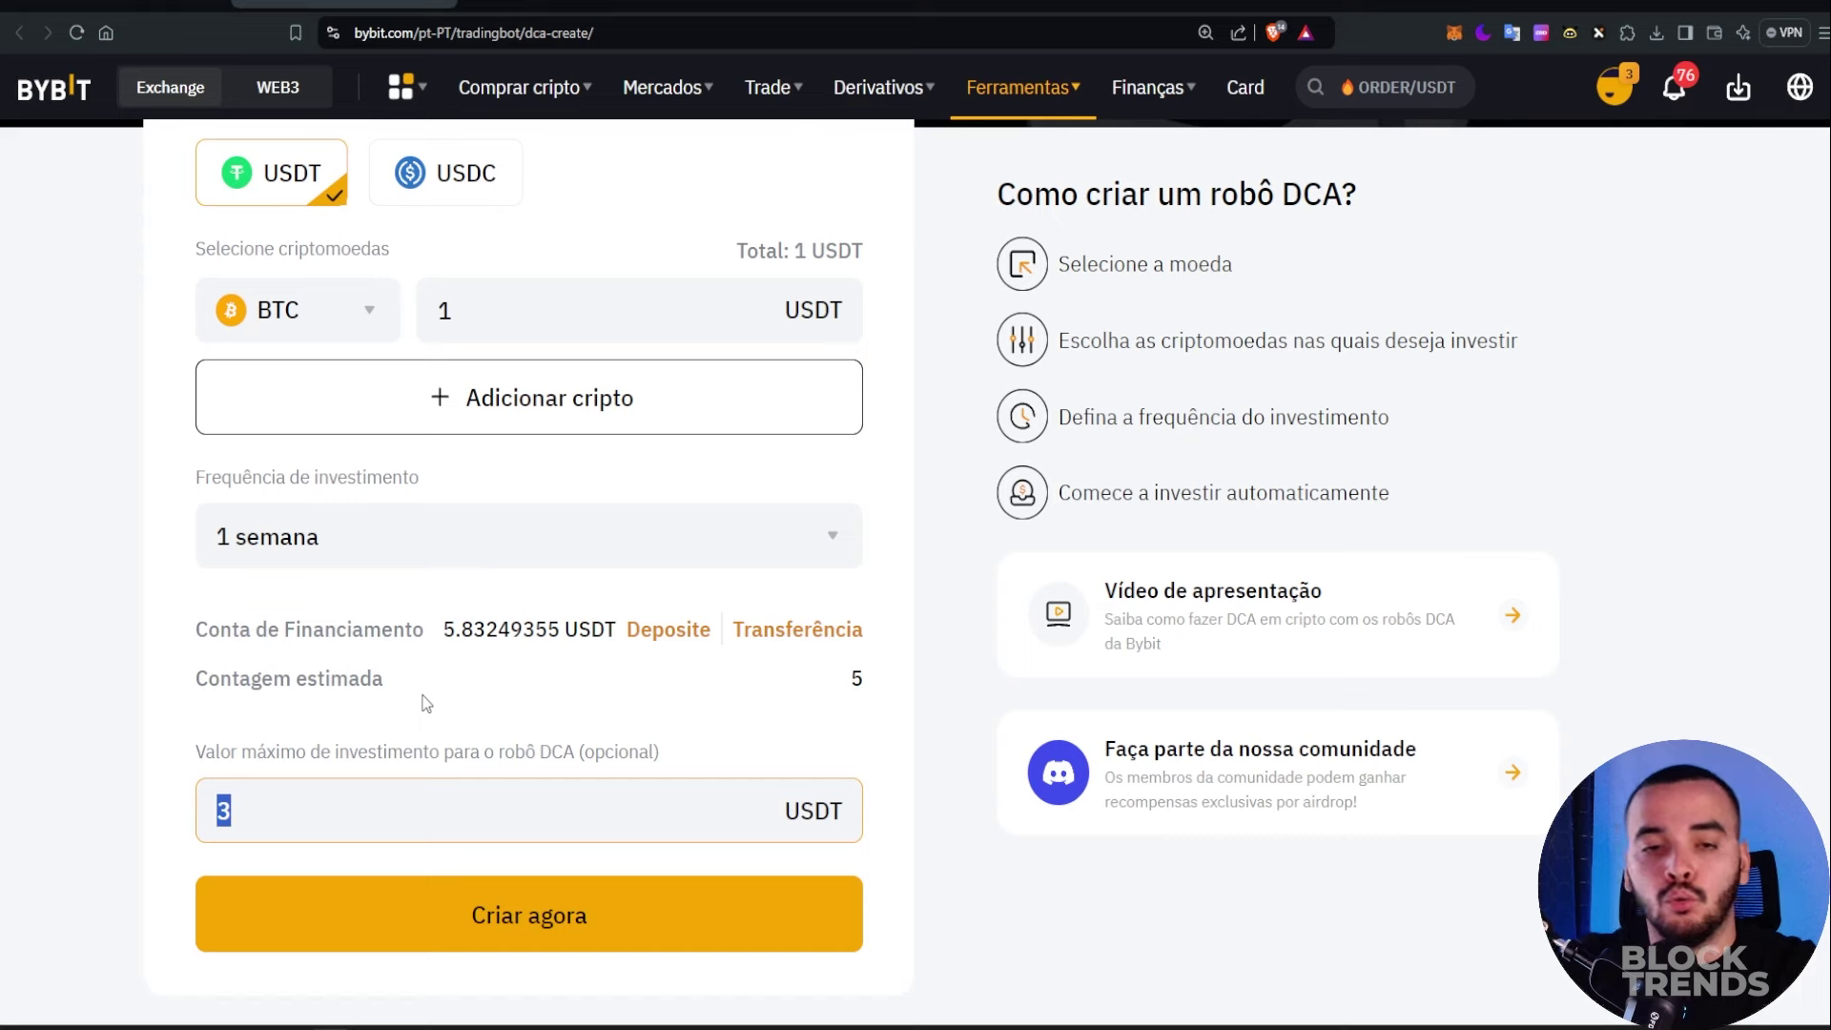
left_click(276, 824)
key("BackSpace")
Submit the DCA bot for creation with 1 USDT of BTC every week and no maximum investment value
scroll(941, 482, "up", 1)
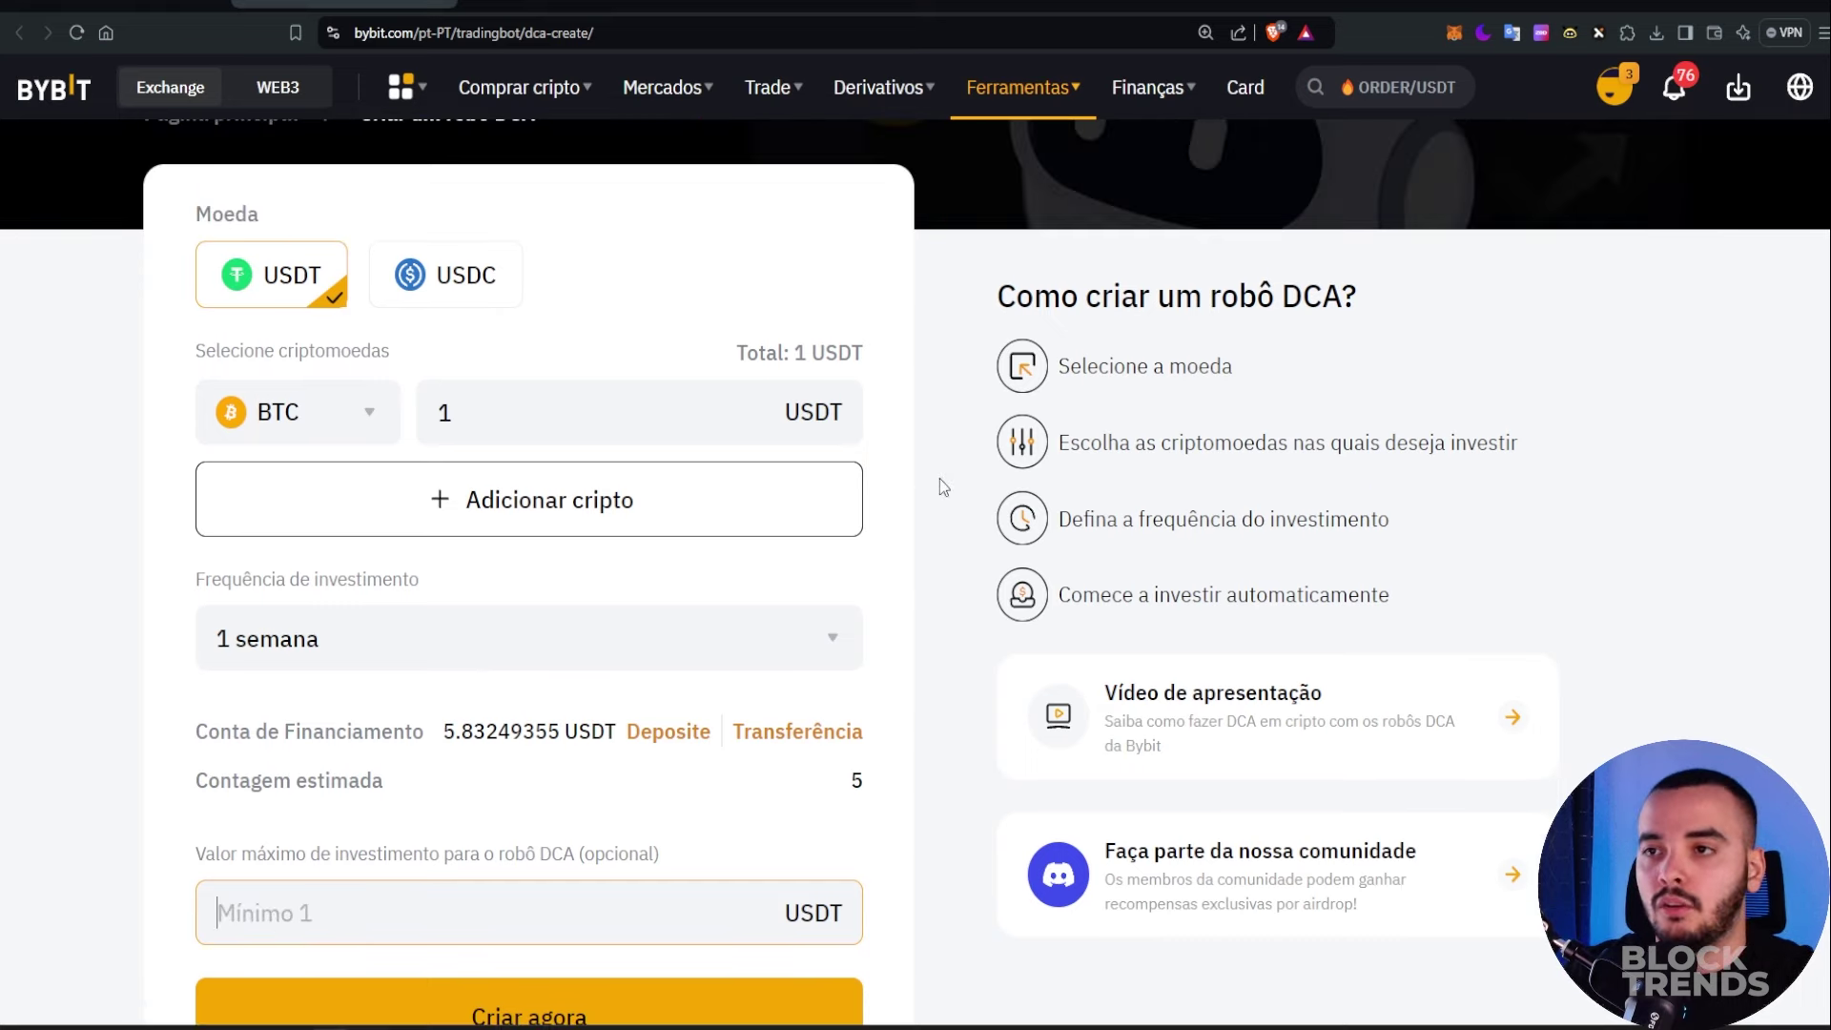
scroll(963, 504, "down", 1)
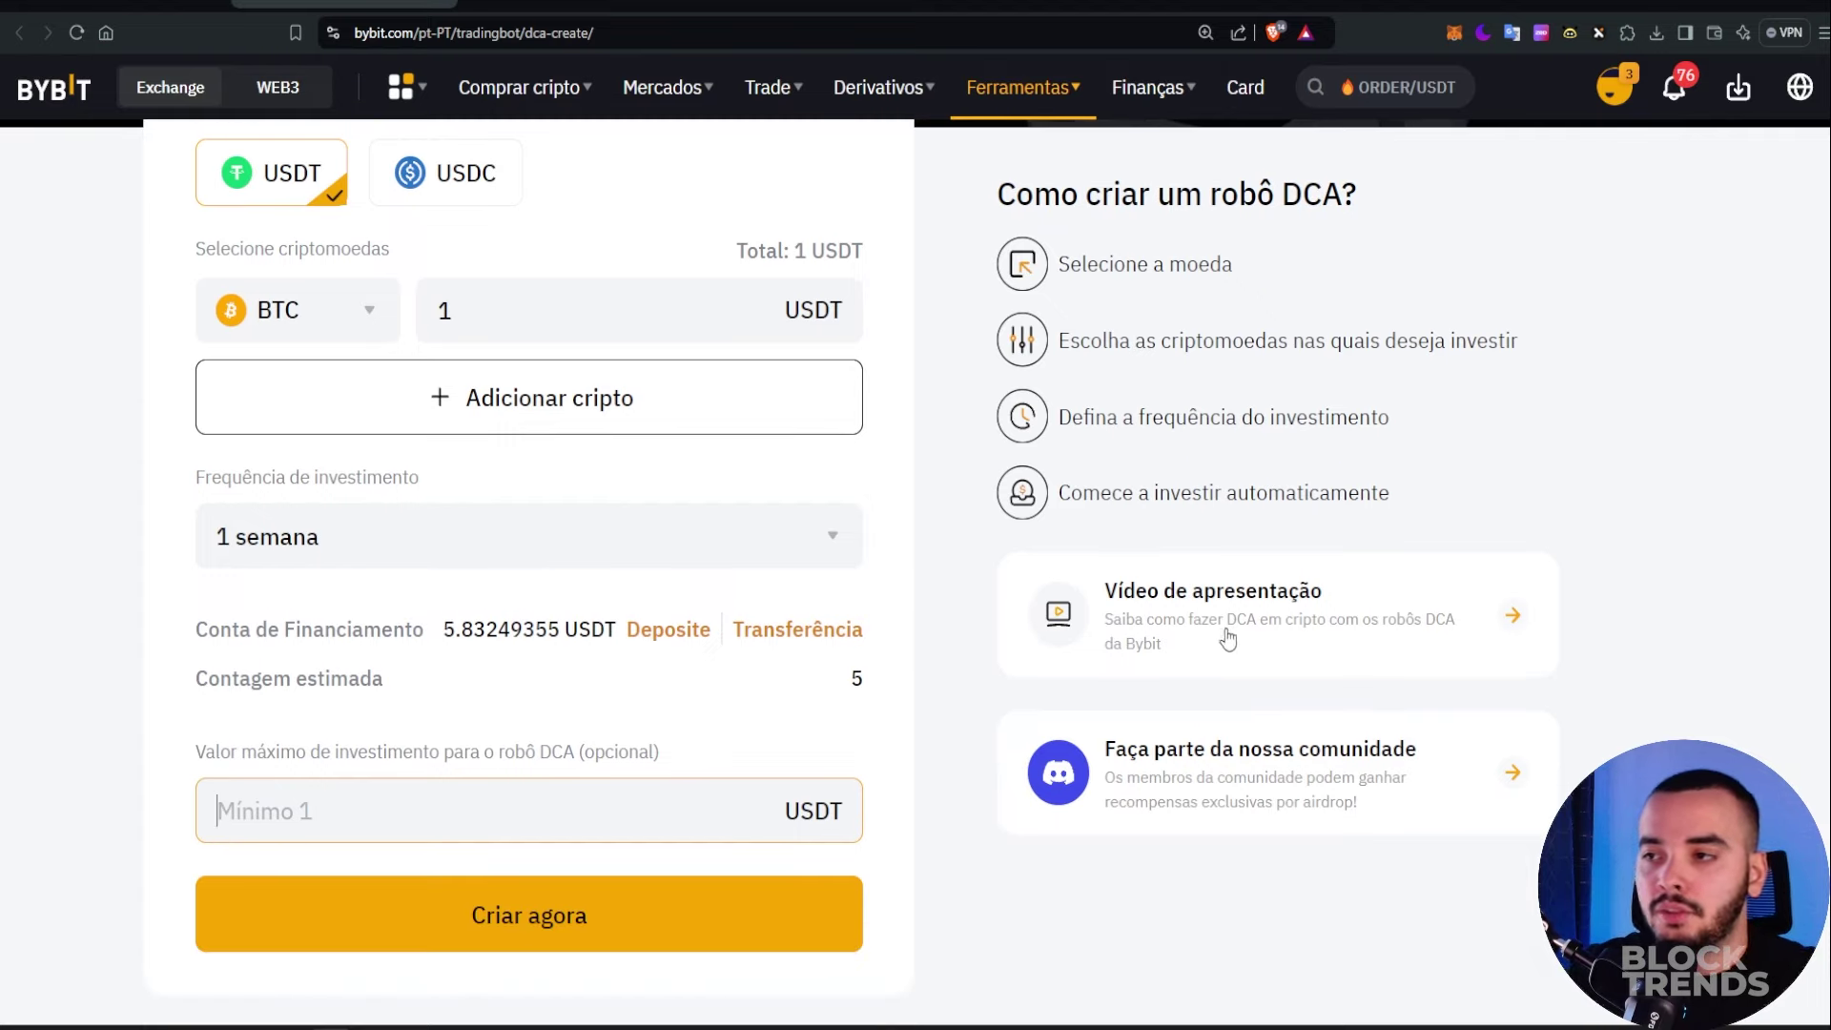
scroll(1221, 638, "up", 1)
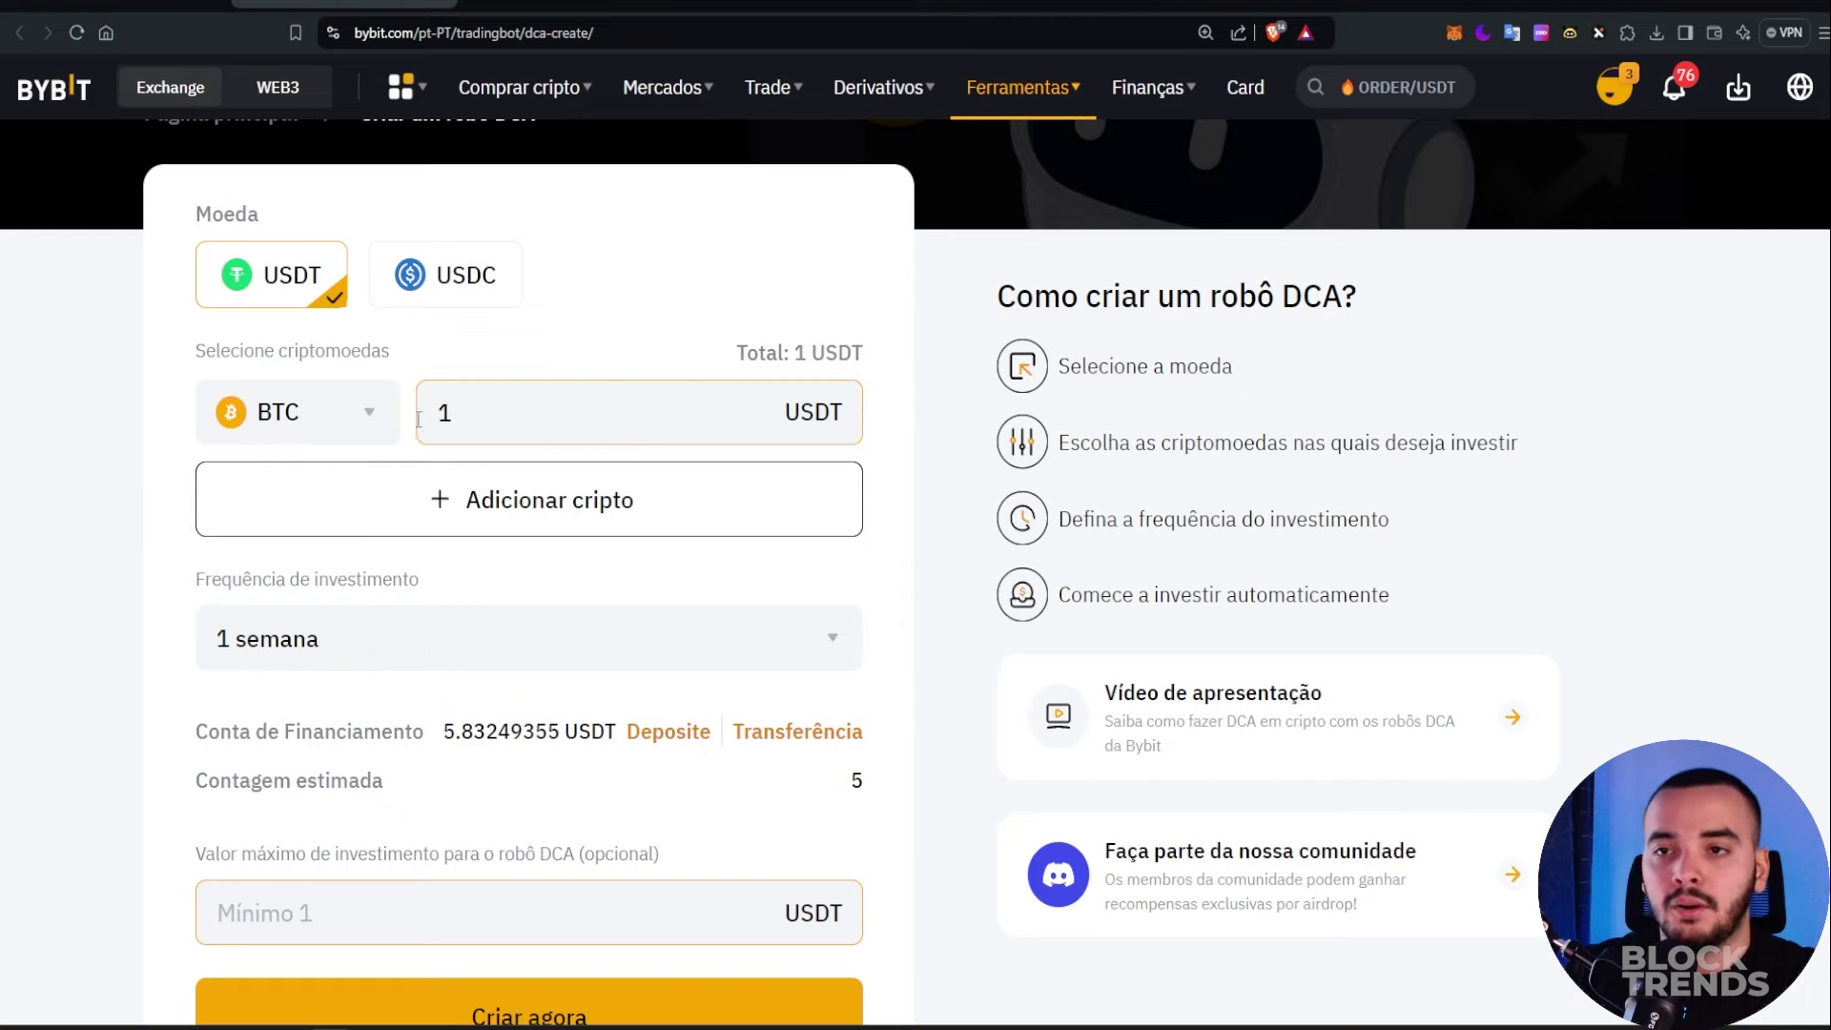
scroll(841, 345, "down", 3)
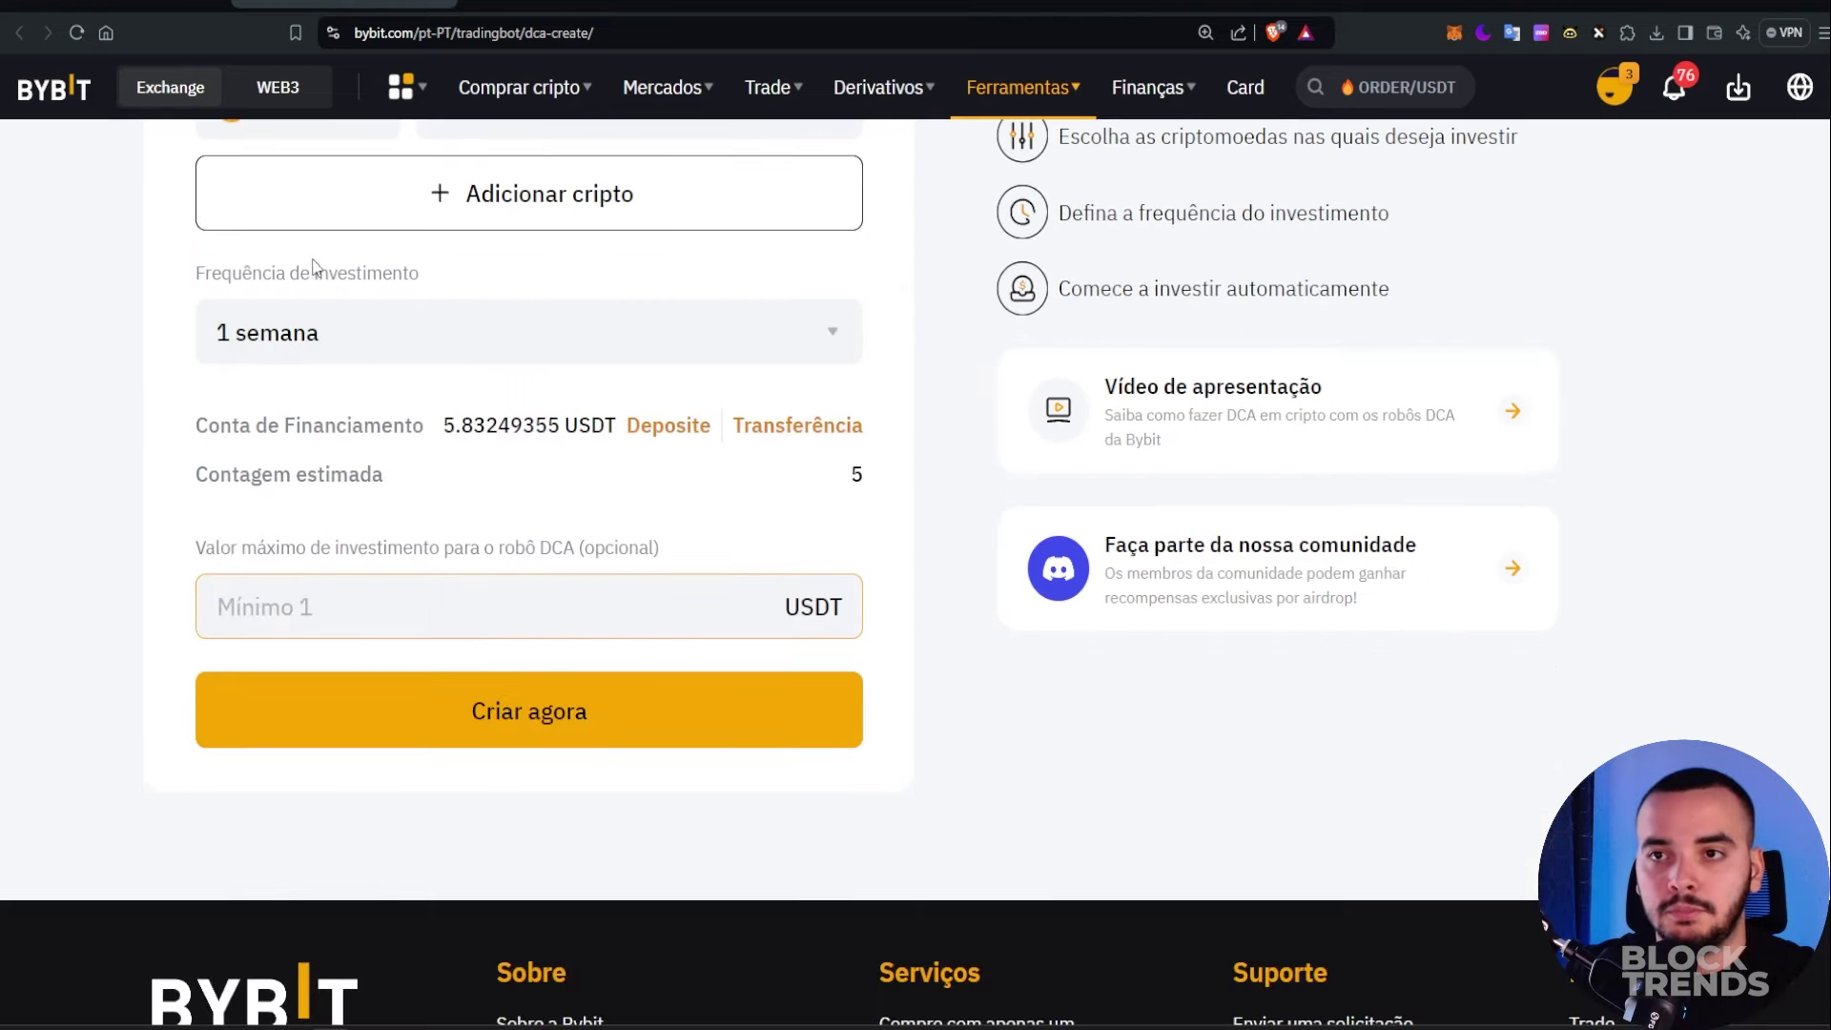
scroll(381, 286, "up", 2)
scroll(658, 401, "up", 2)
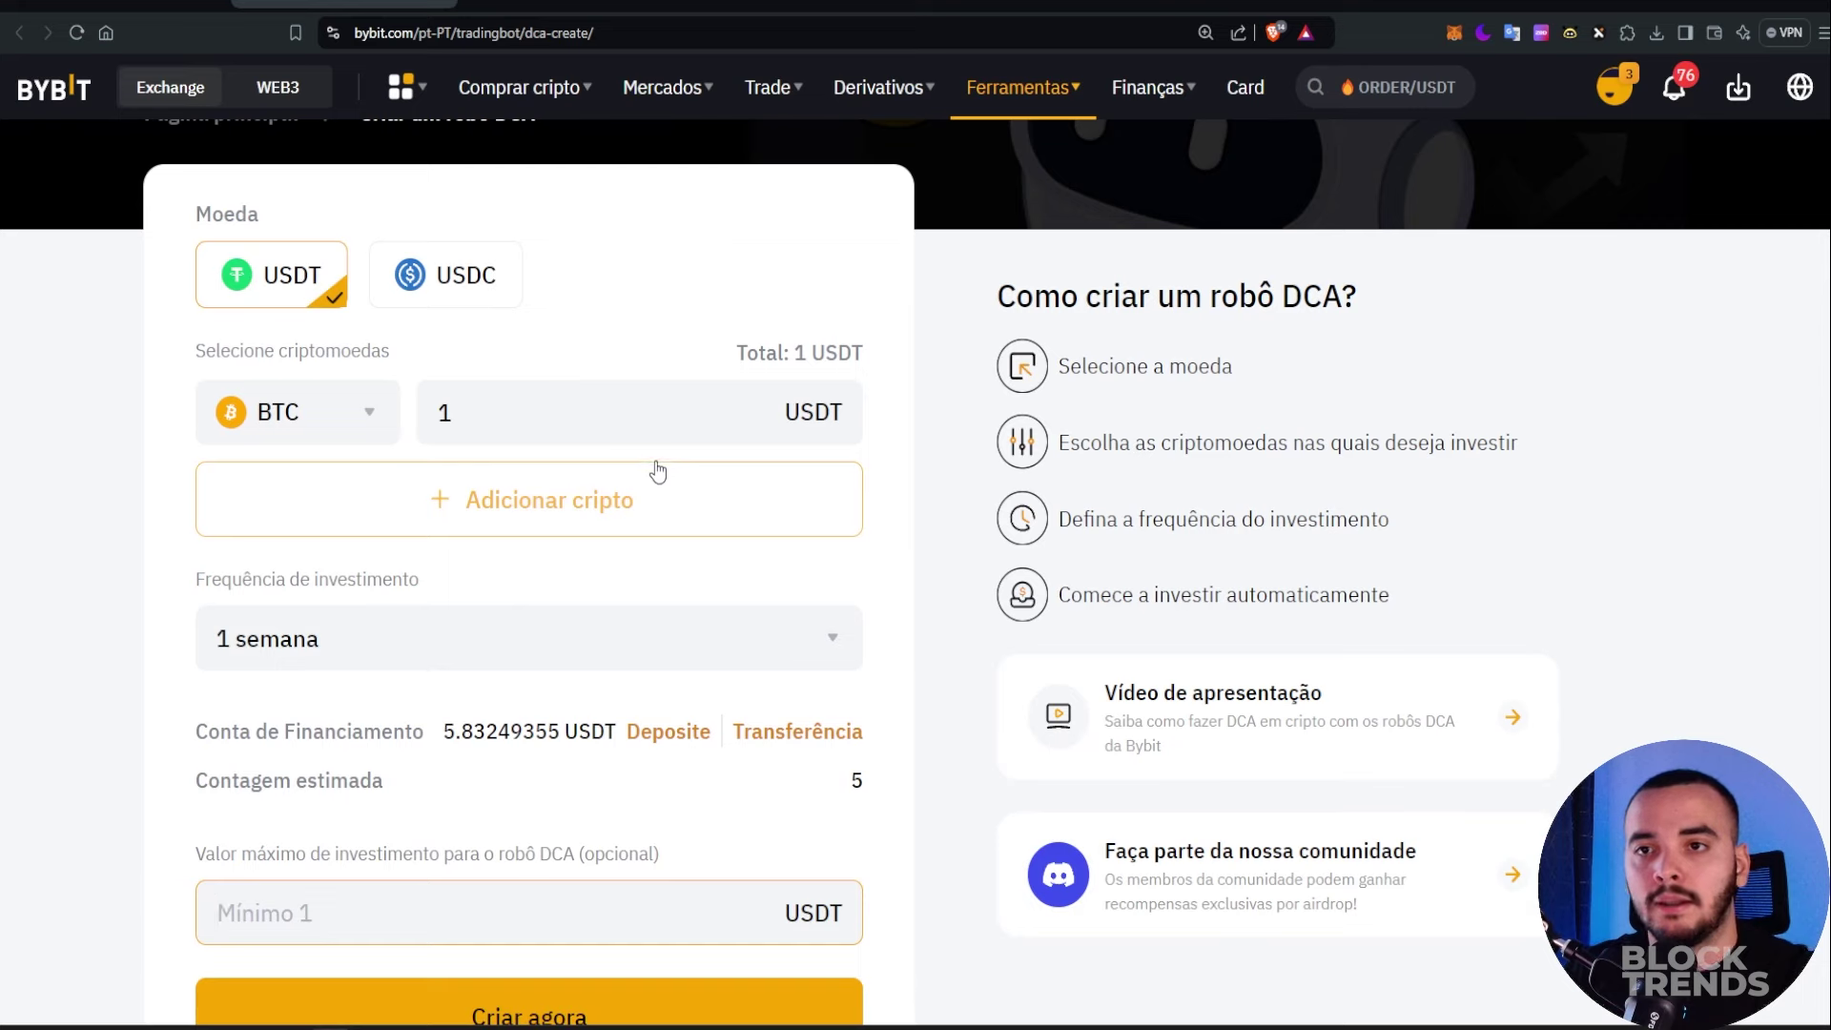
scroll(656, 474, "down", 1)
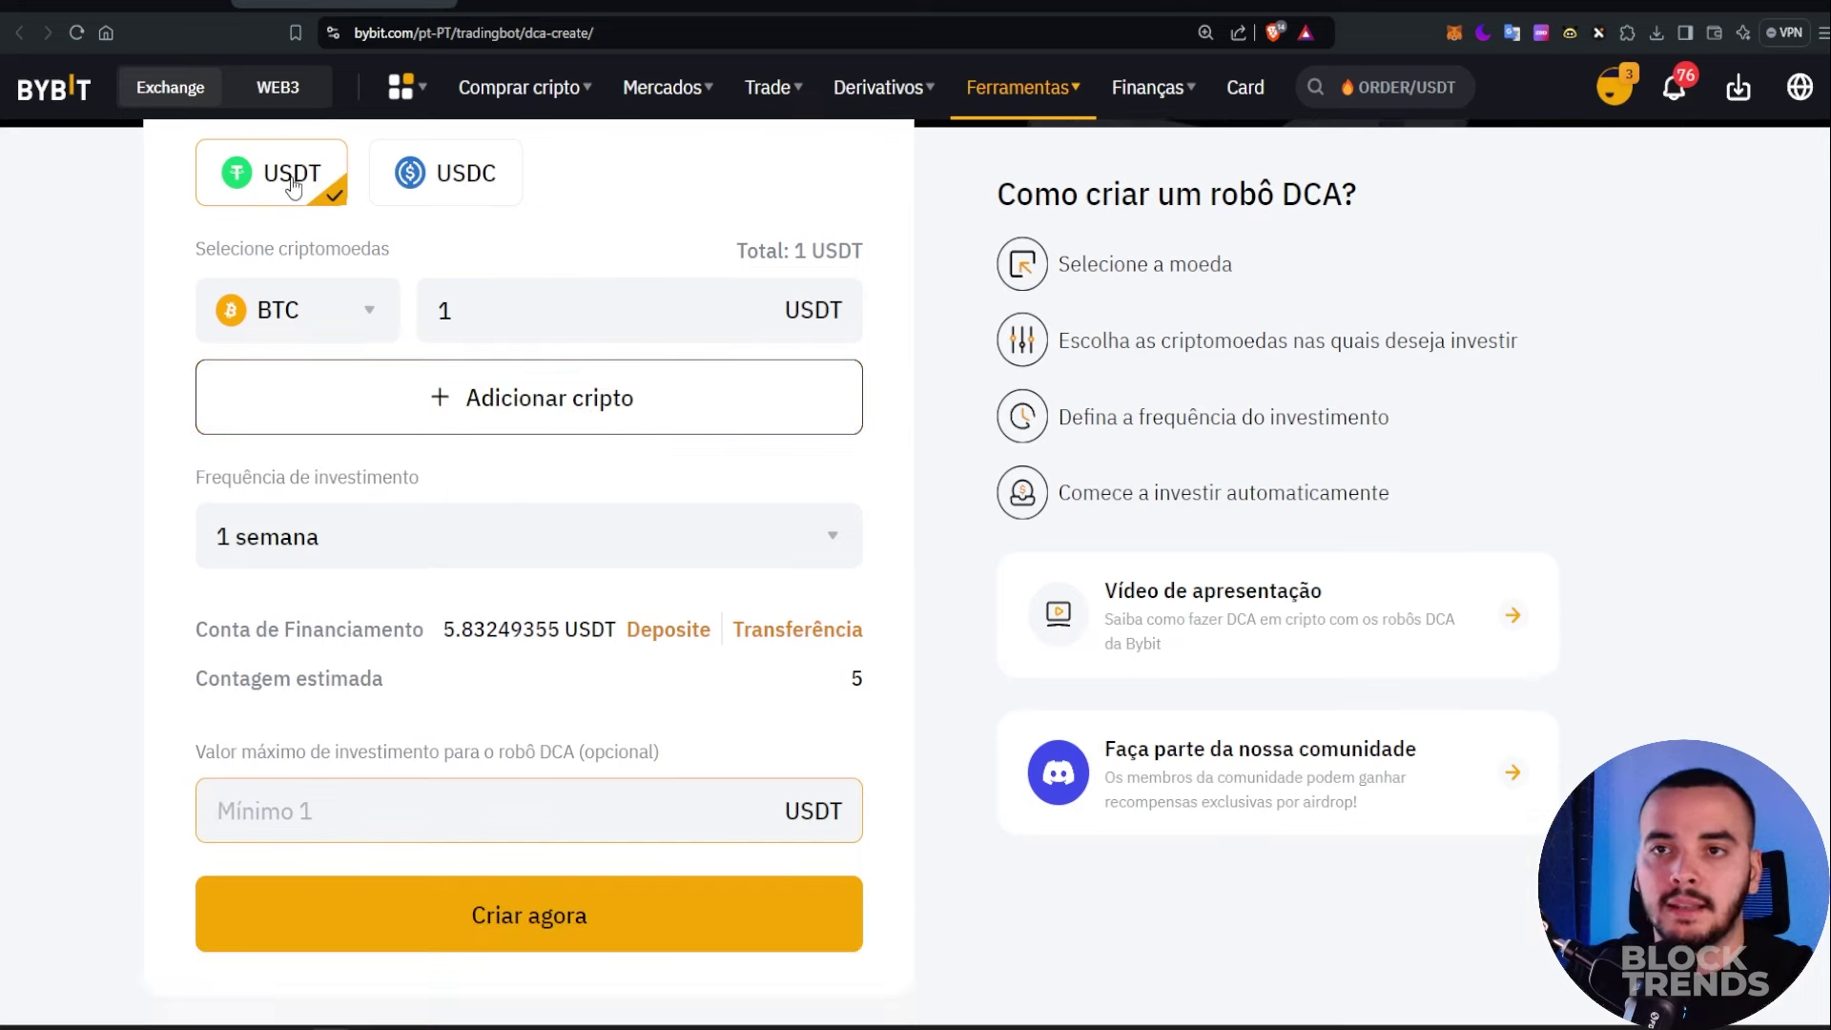
left_click(516, 930)
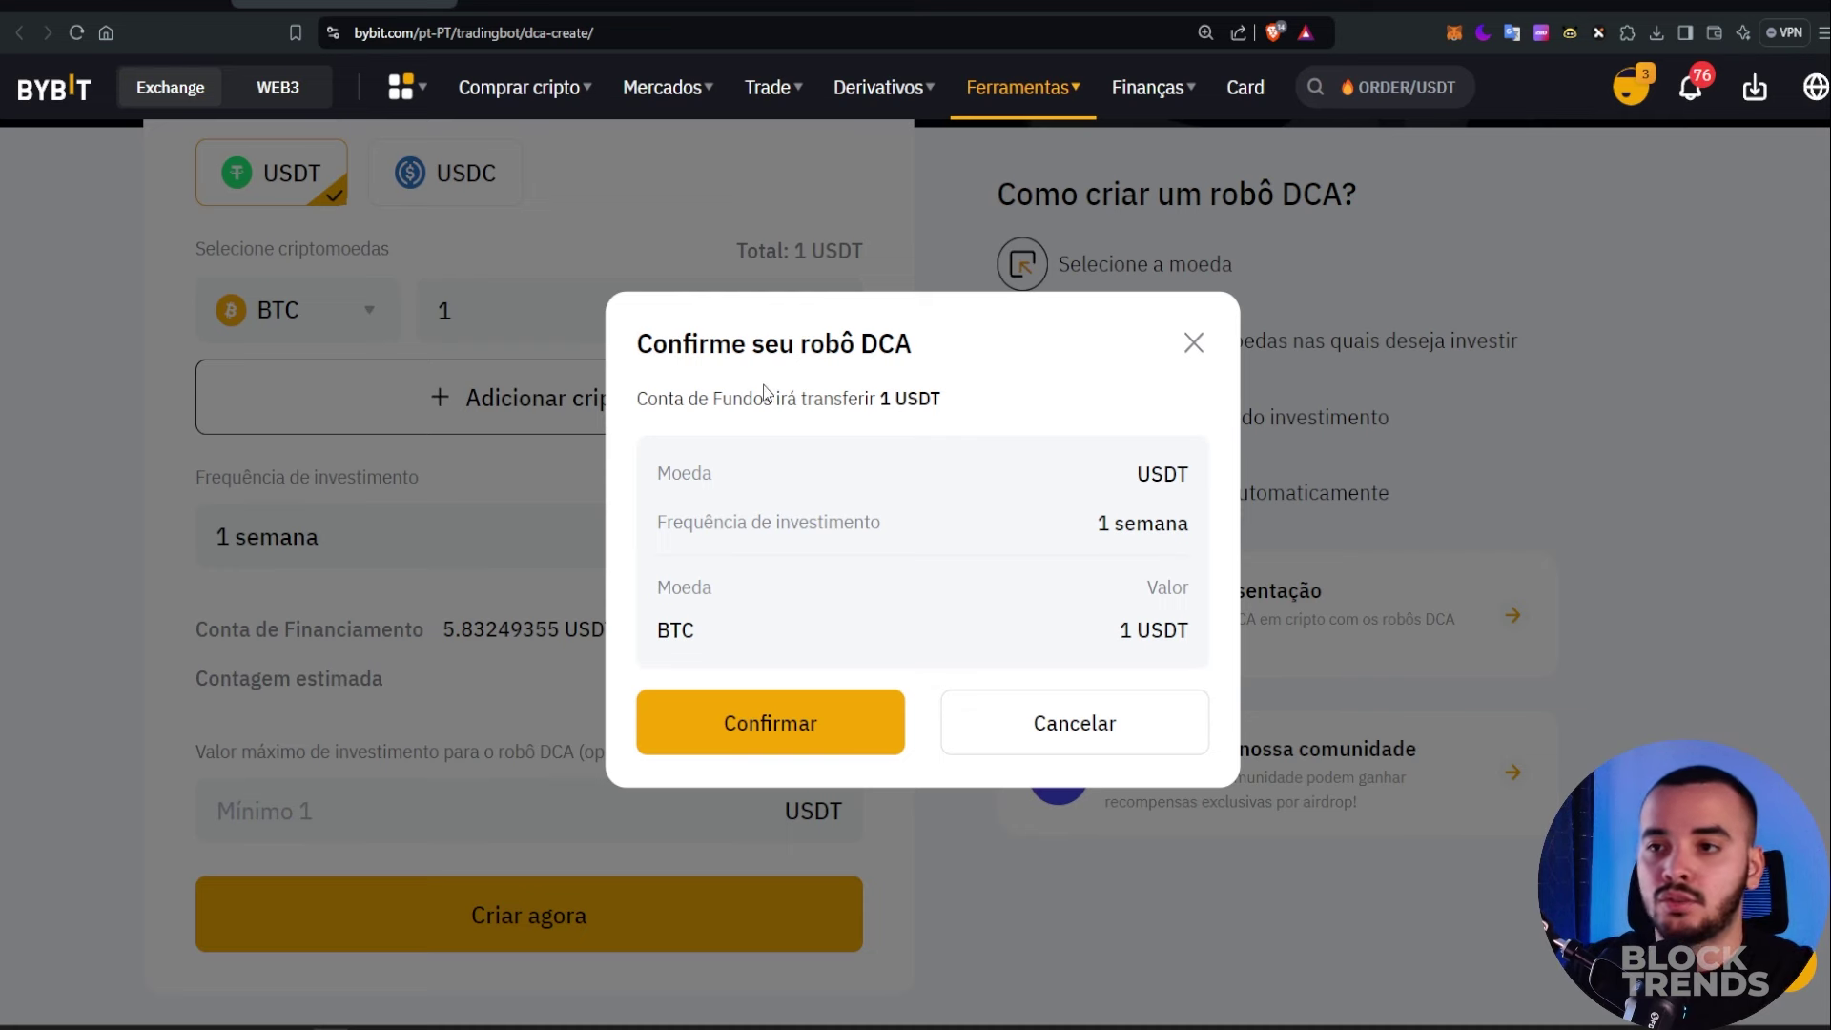
Check the transfer amount, currency, frequency and BTC value in the confirmation summary and confirm the DCA bot
left_click_drag(642, 394, 884, 399)
left_click(949, 405)
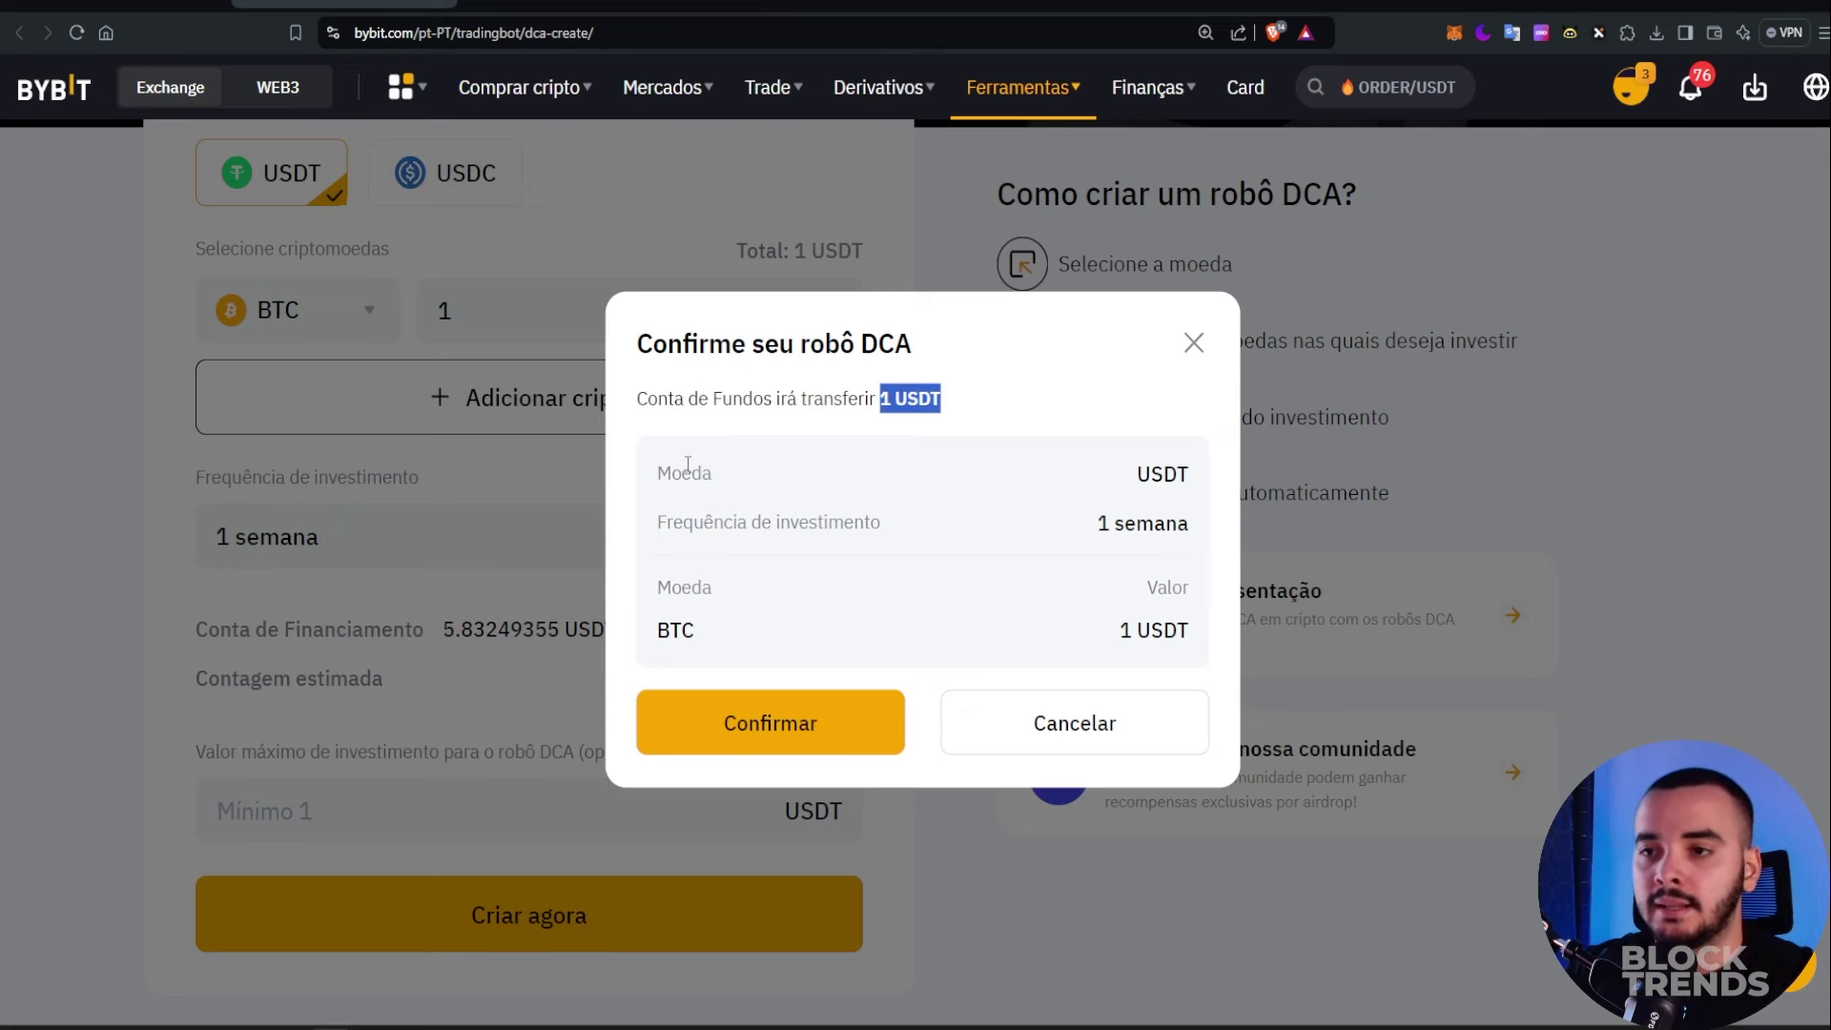
left_click_drag(1138, 474, 1191, 486)
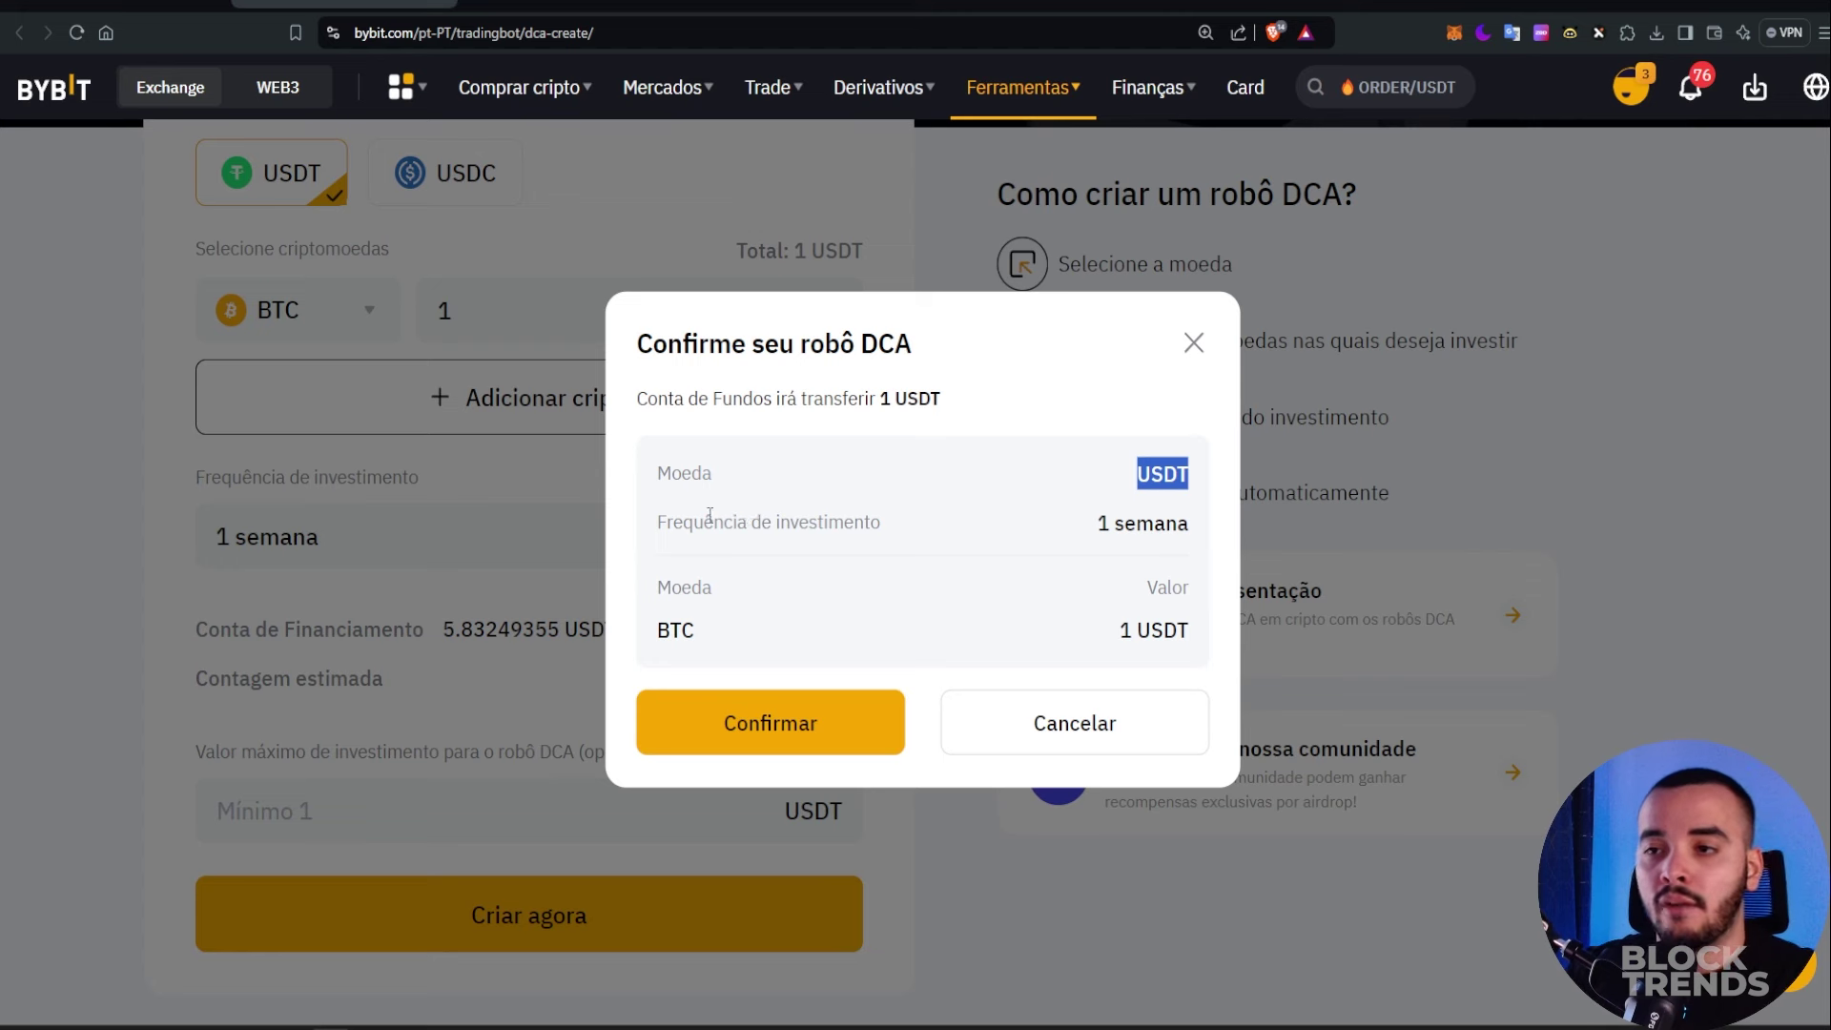
left_click_drag(1096, 524, 1192, 524)
left_click(961, 612)
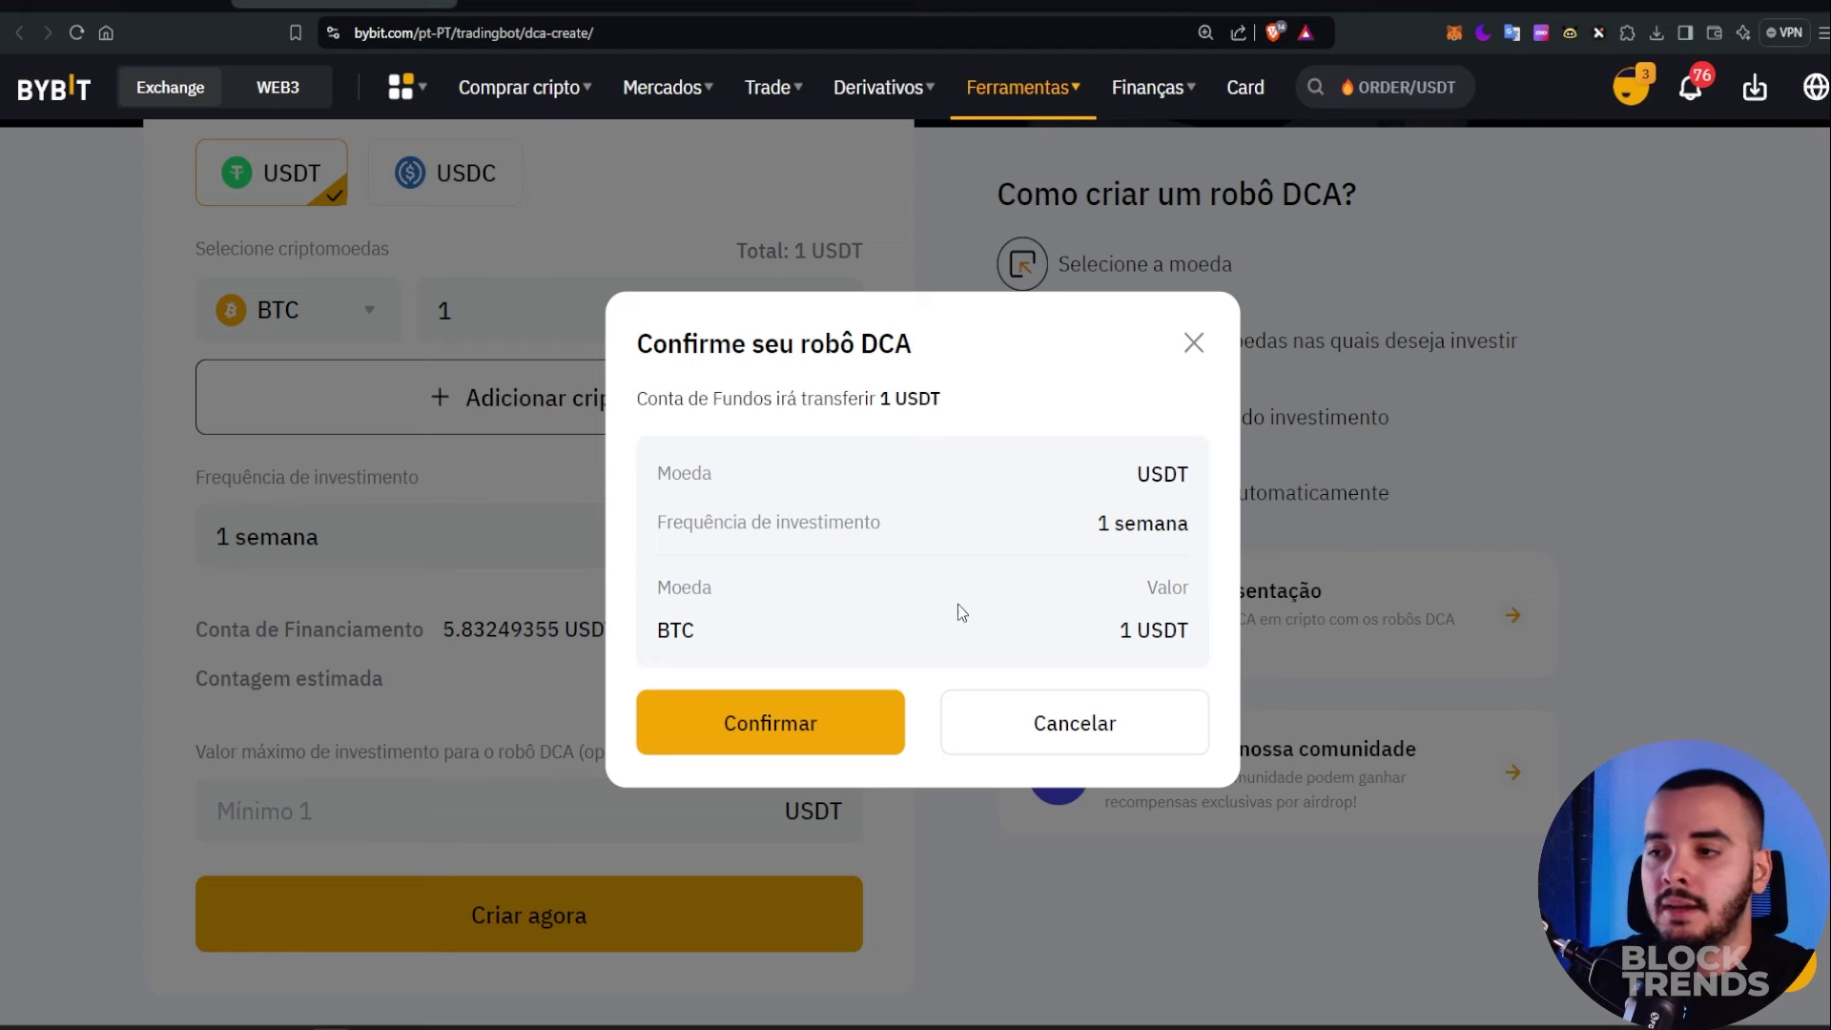
left_click_drag(1198, 640, 1112, 644)
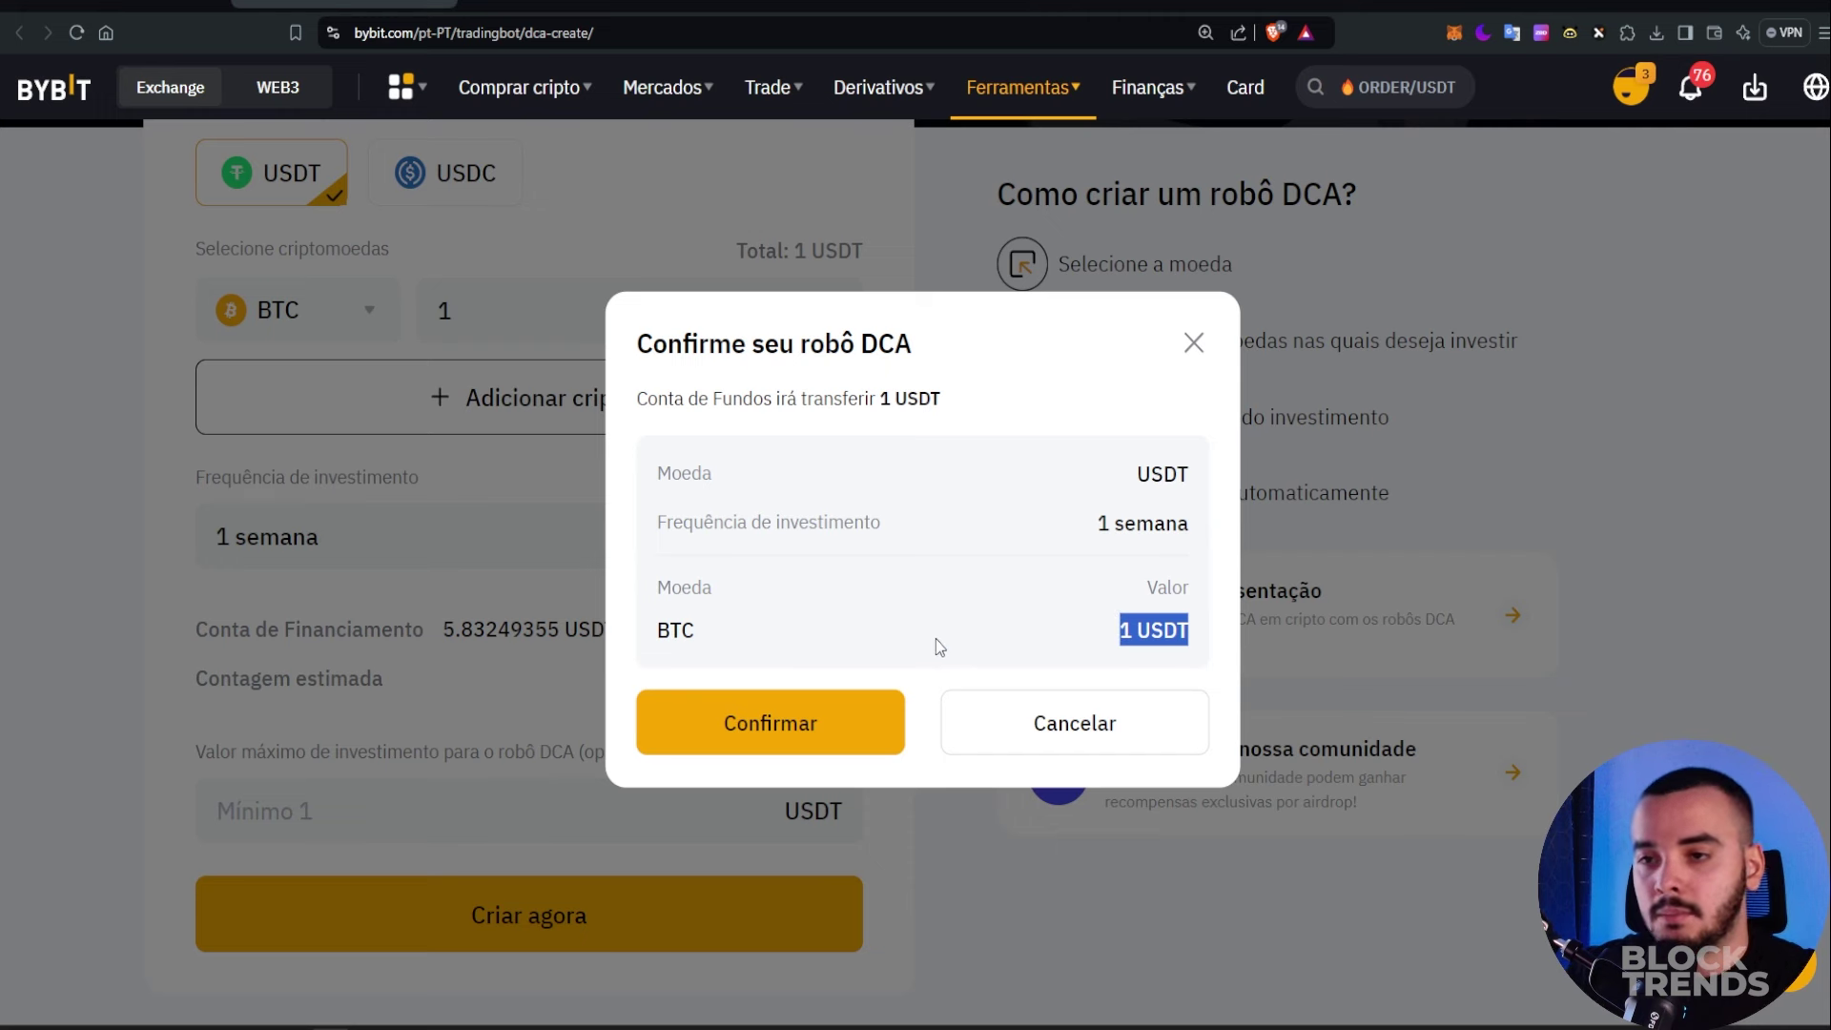
left_click_drag(713, 641, 675, 637)
left_click(788, 609)
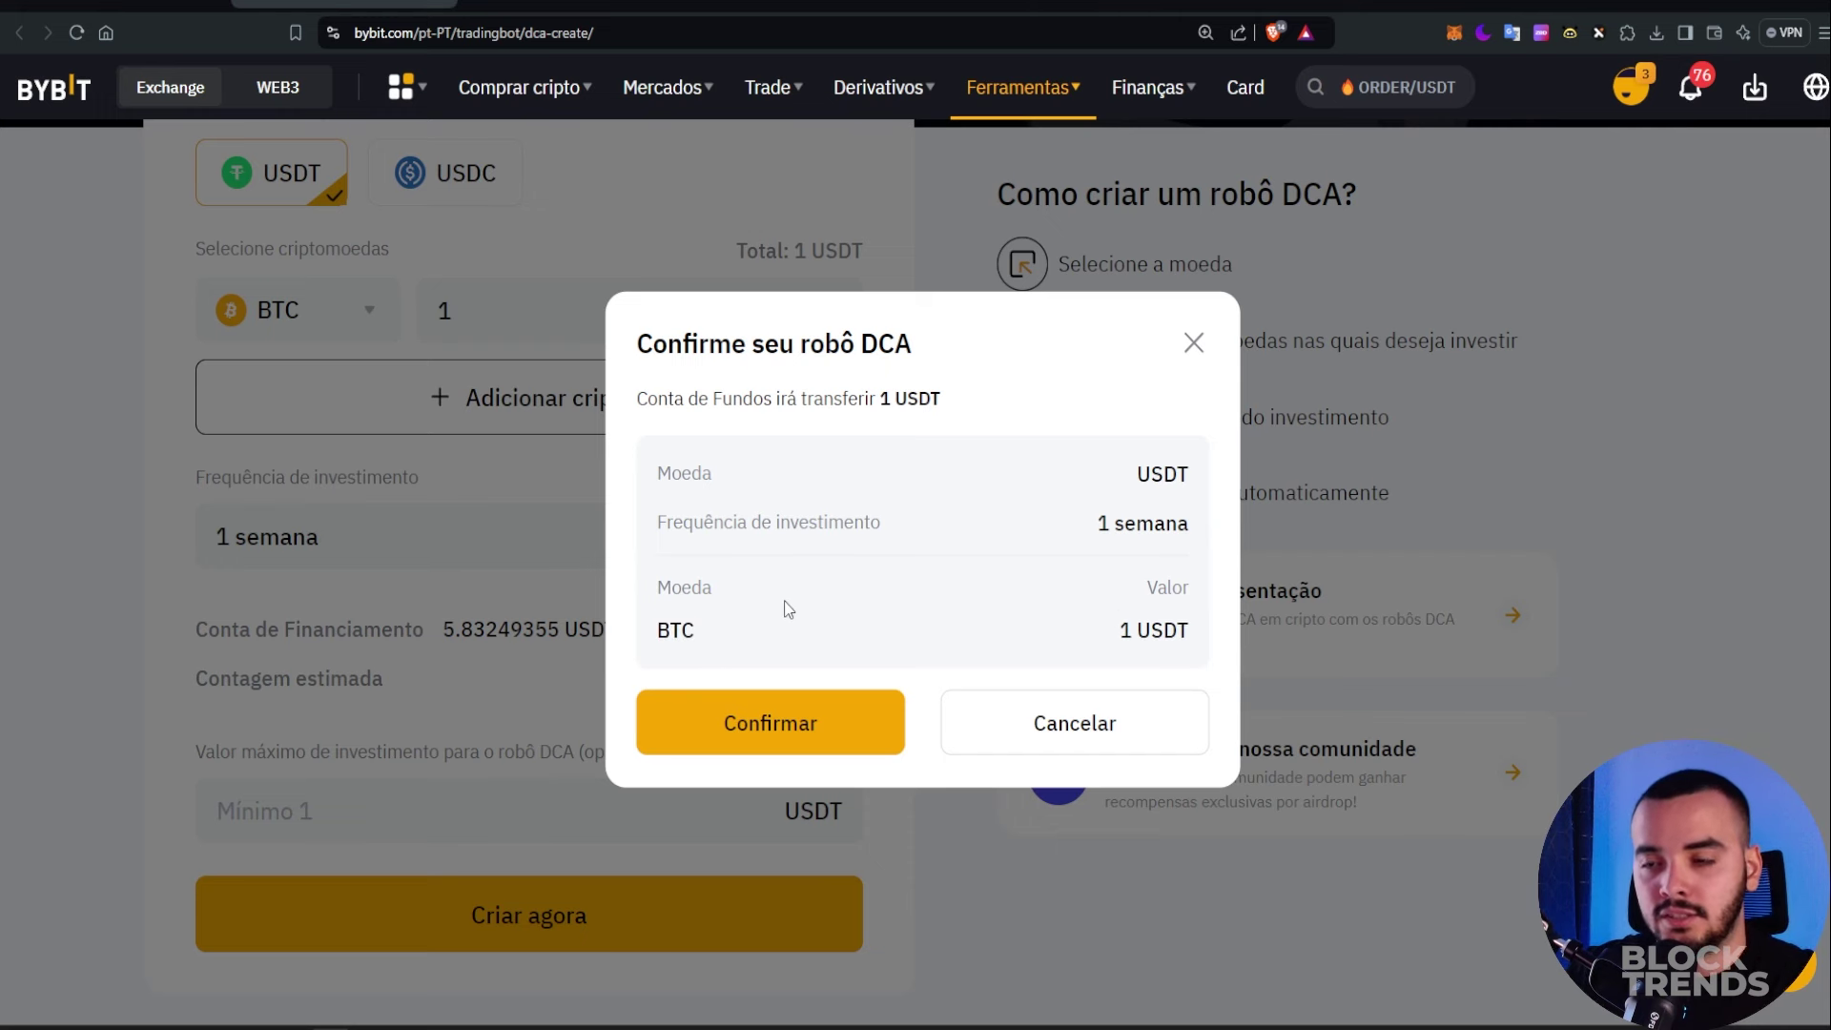
left_click_drag(698, 635, 668, 629)
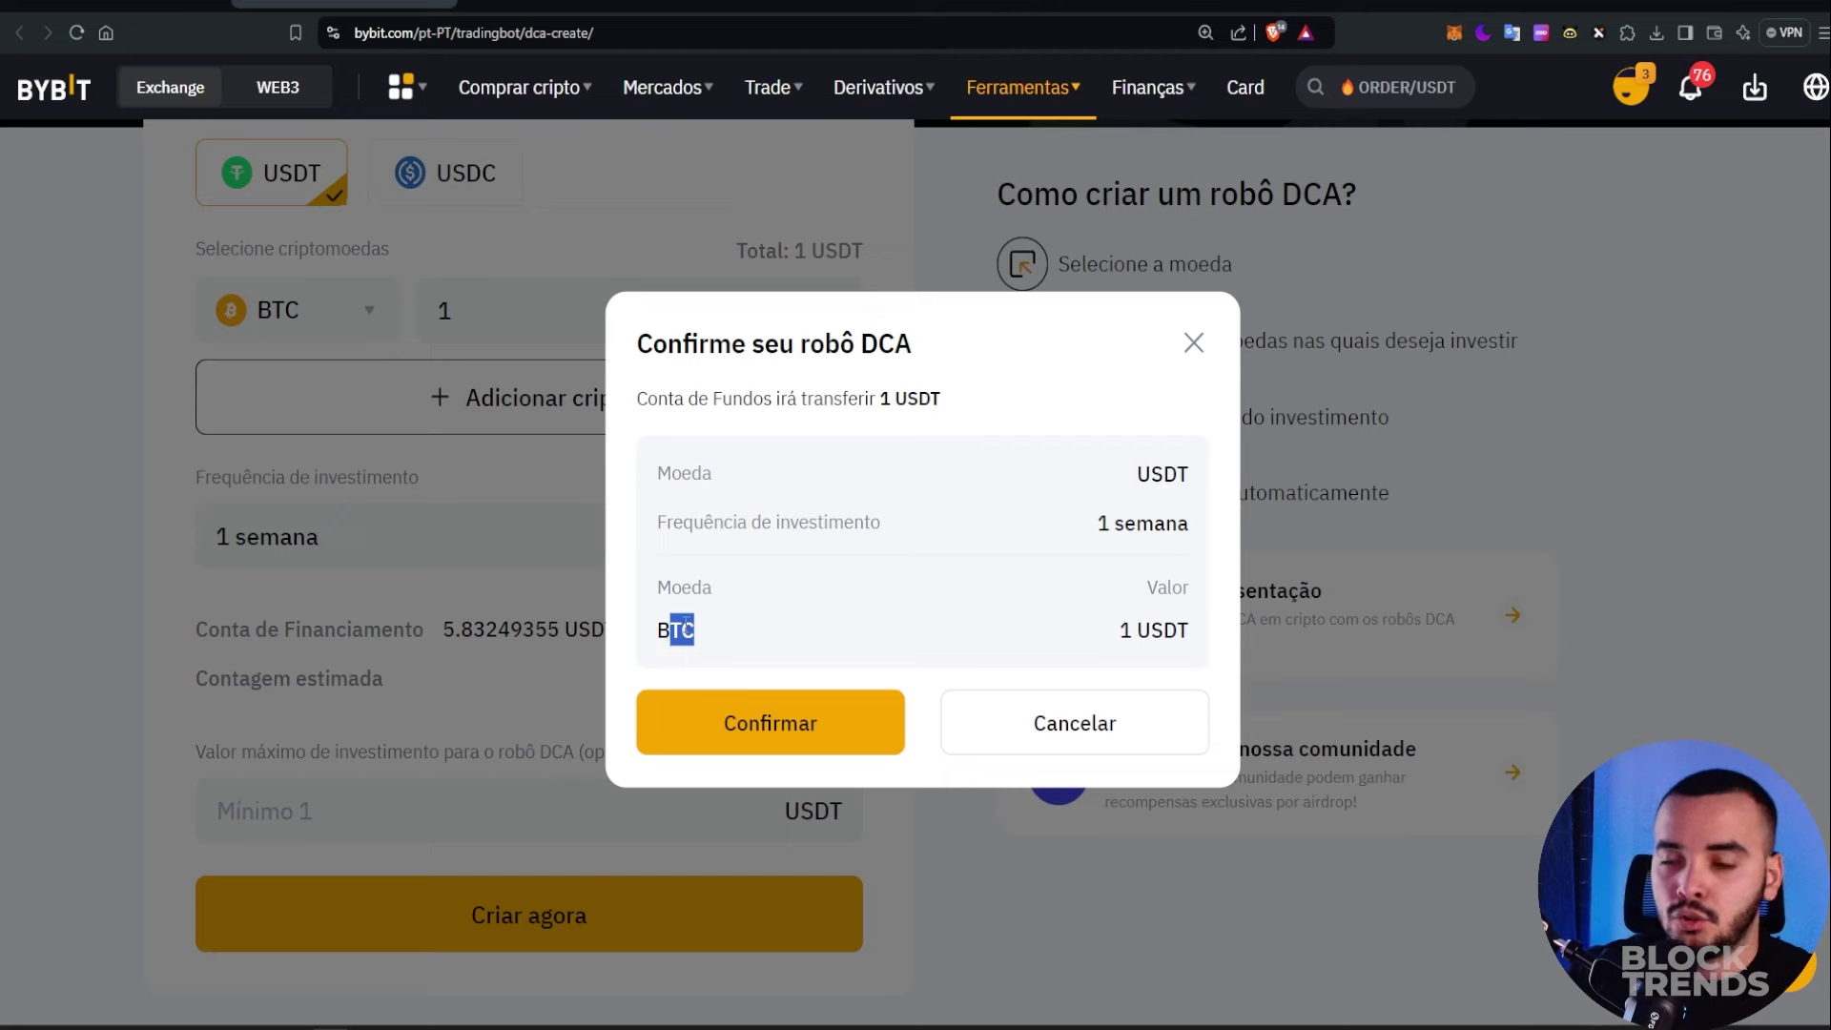
left_click(789, 732)
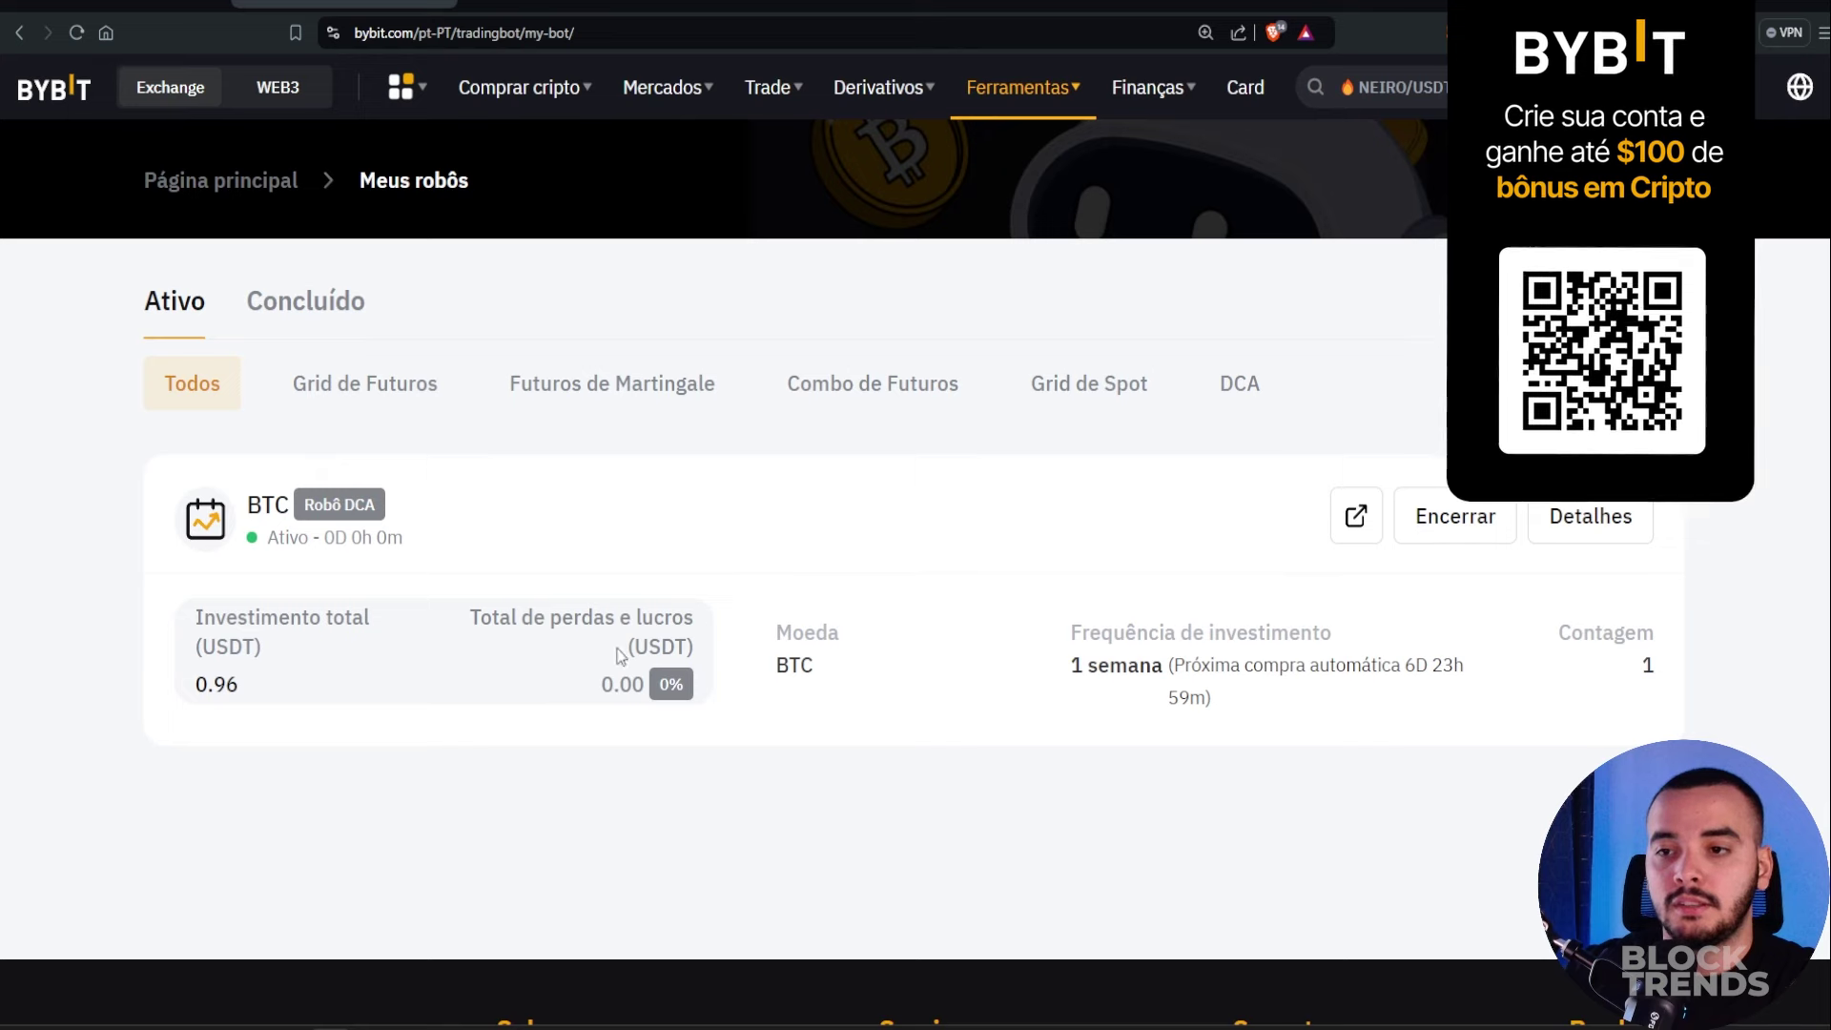
Examine the active BTC bot's total investment, investment frequency and time until the next automatic purchase
left_click_drag(269, 658, 194, 648)
left_click_drag(870, 698, 1296, 667)
left_click(1059, 670)
left_click_drag(1058, 670, 1212, 711)
left_click(1168, 672)
left_click(1307, 699)
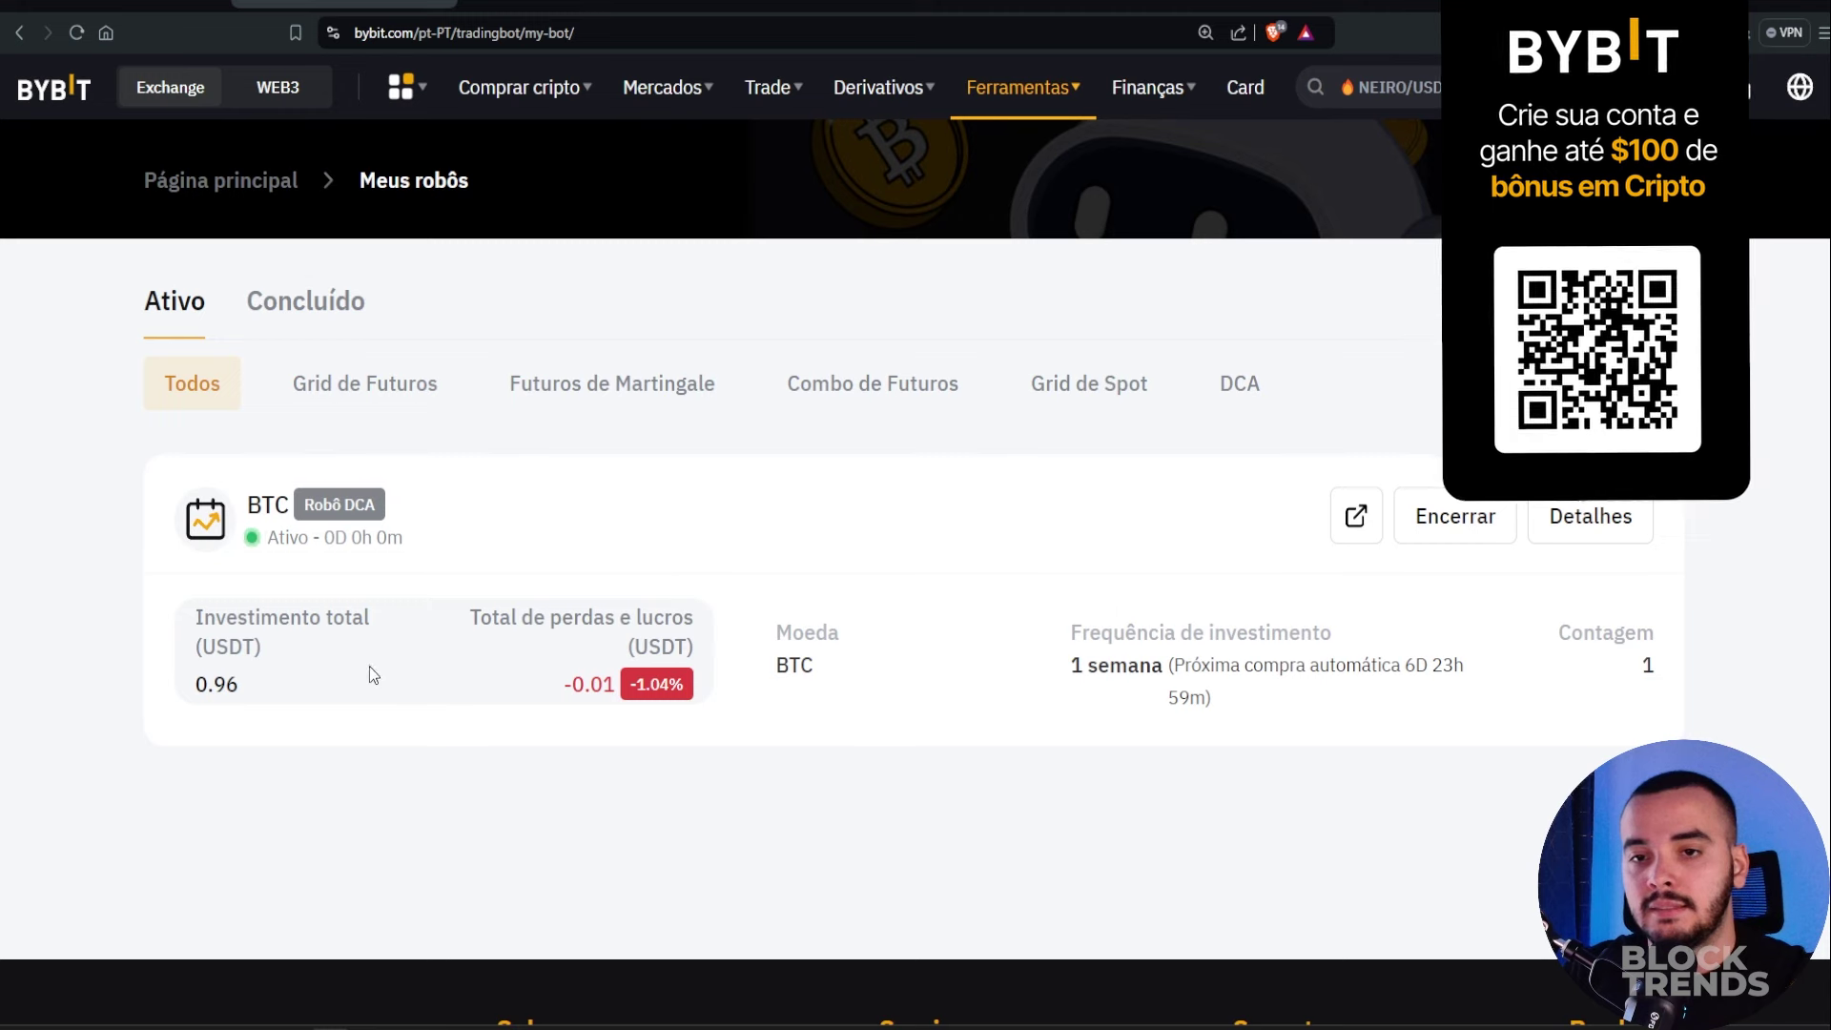
left_click_drag(245, 703, 170, 689)
left_click(421, 683)
left_click_drag(358, 679, 189, 685)
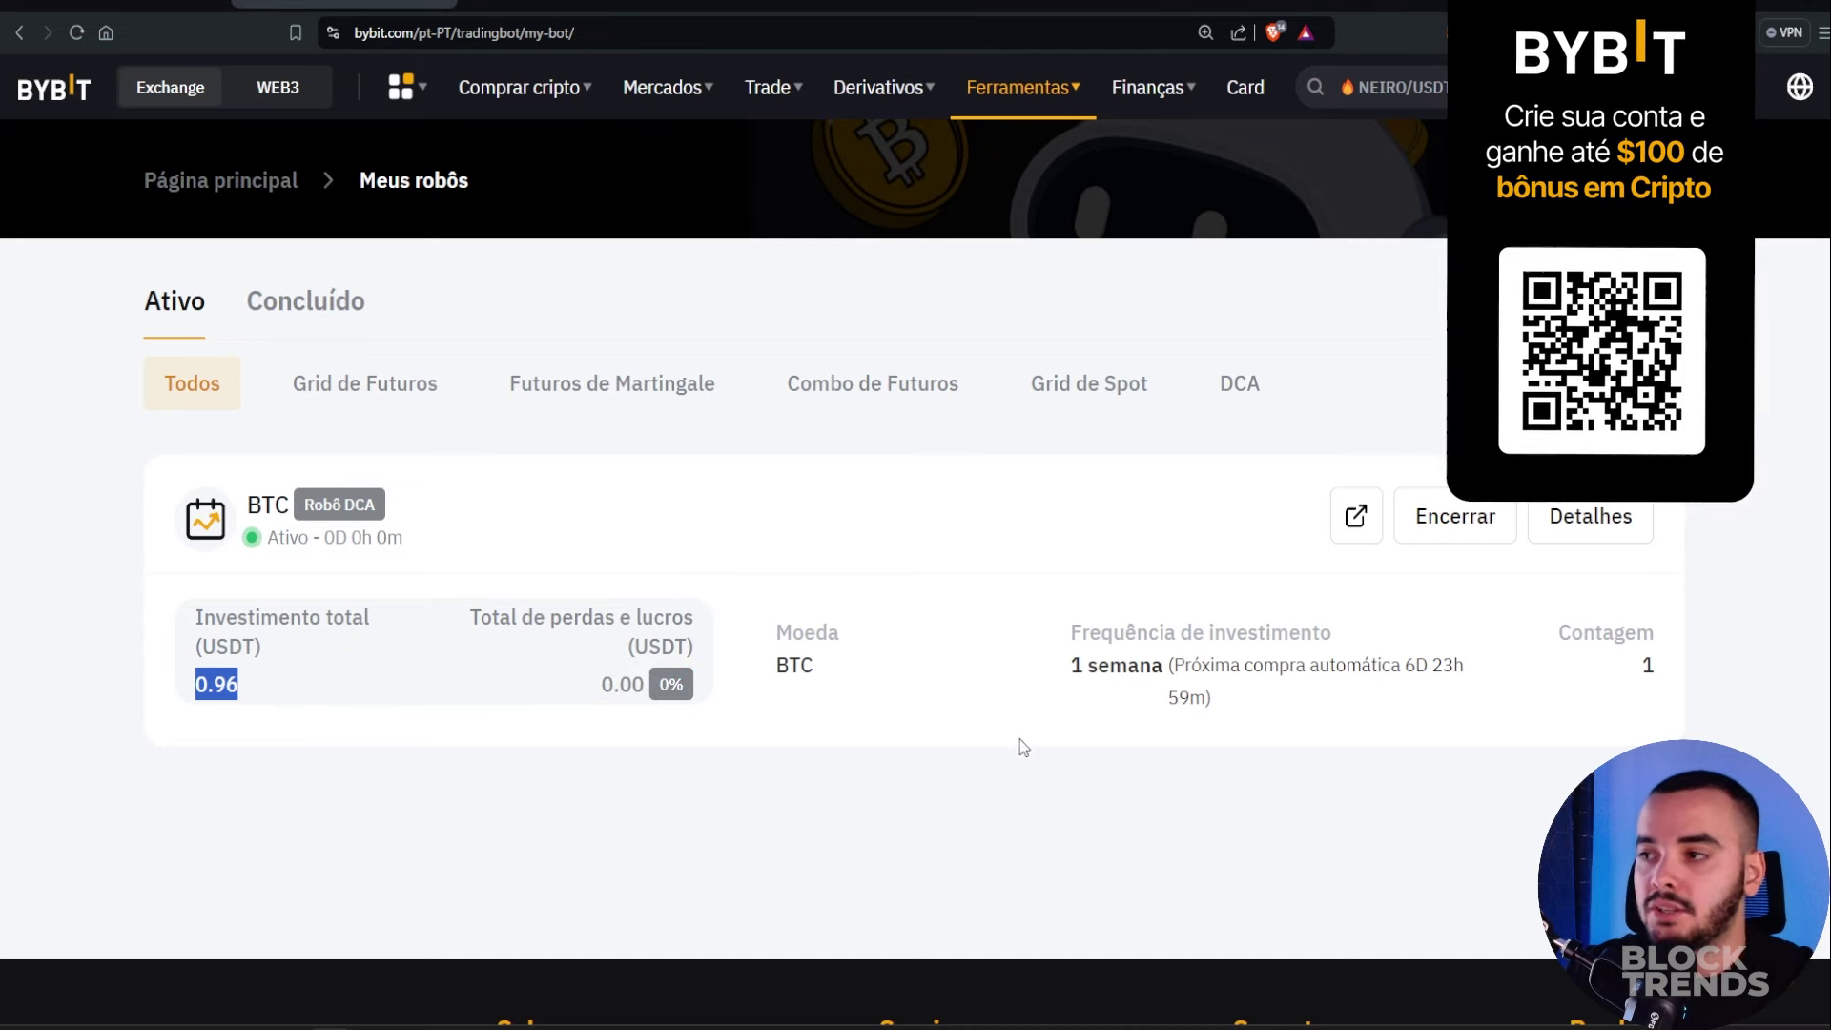
Open the BTC bot's details and examine the position overview, including the holding's value in USDT
left_click(1624, 536)
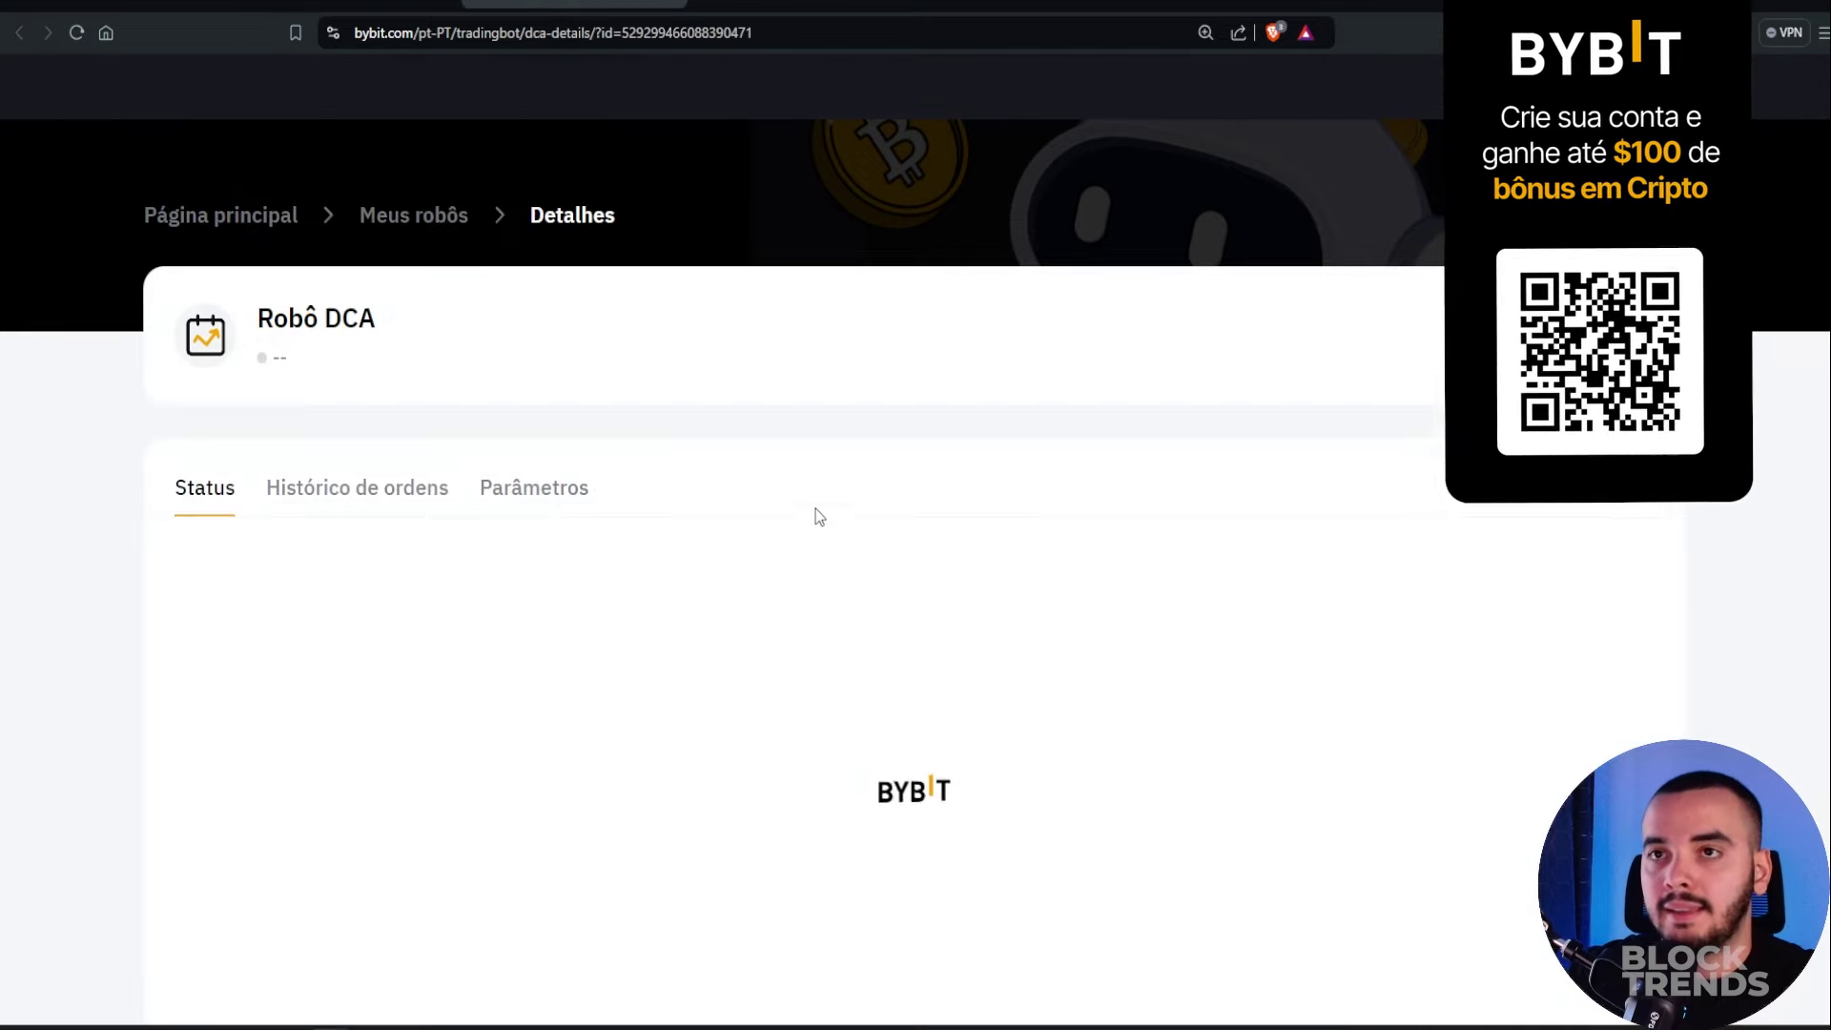
scroll(863, 476, "down", 1)
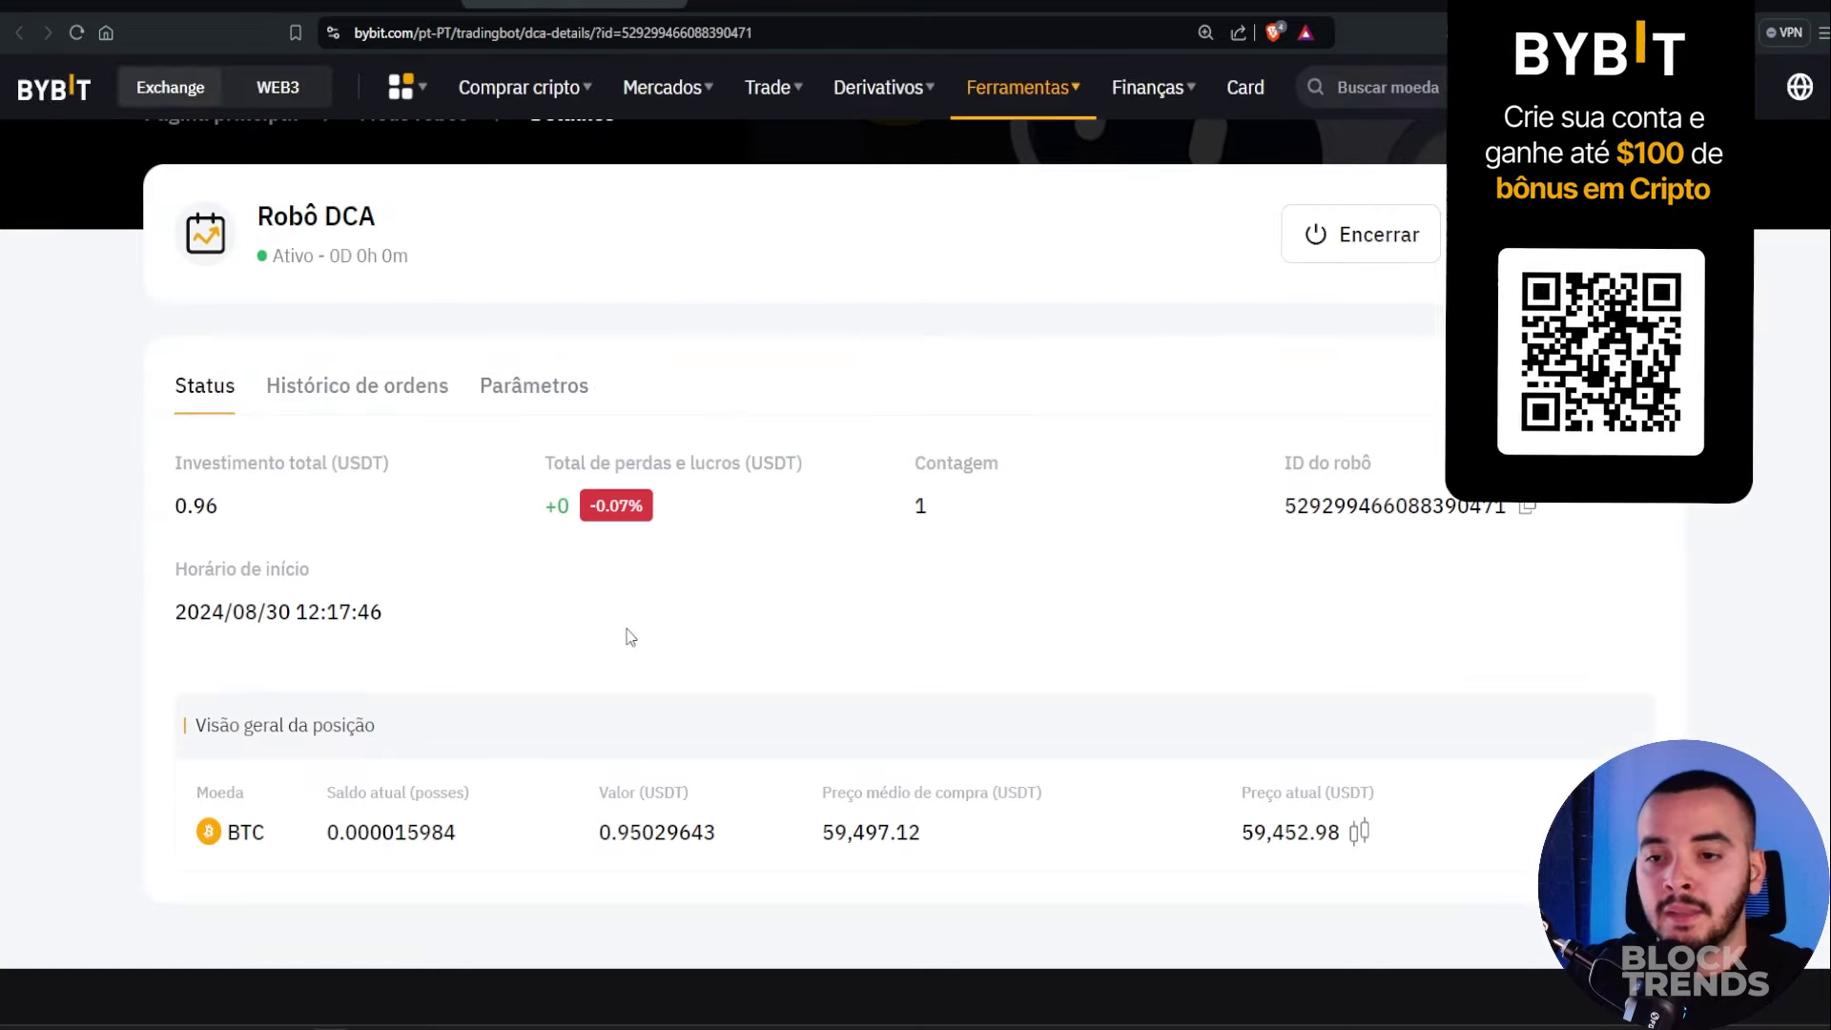
left_click_drag(399, 739, 194, 730)
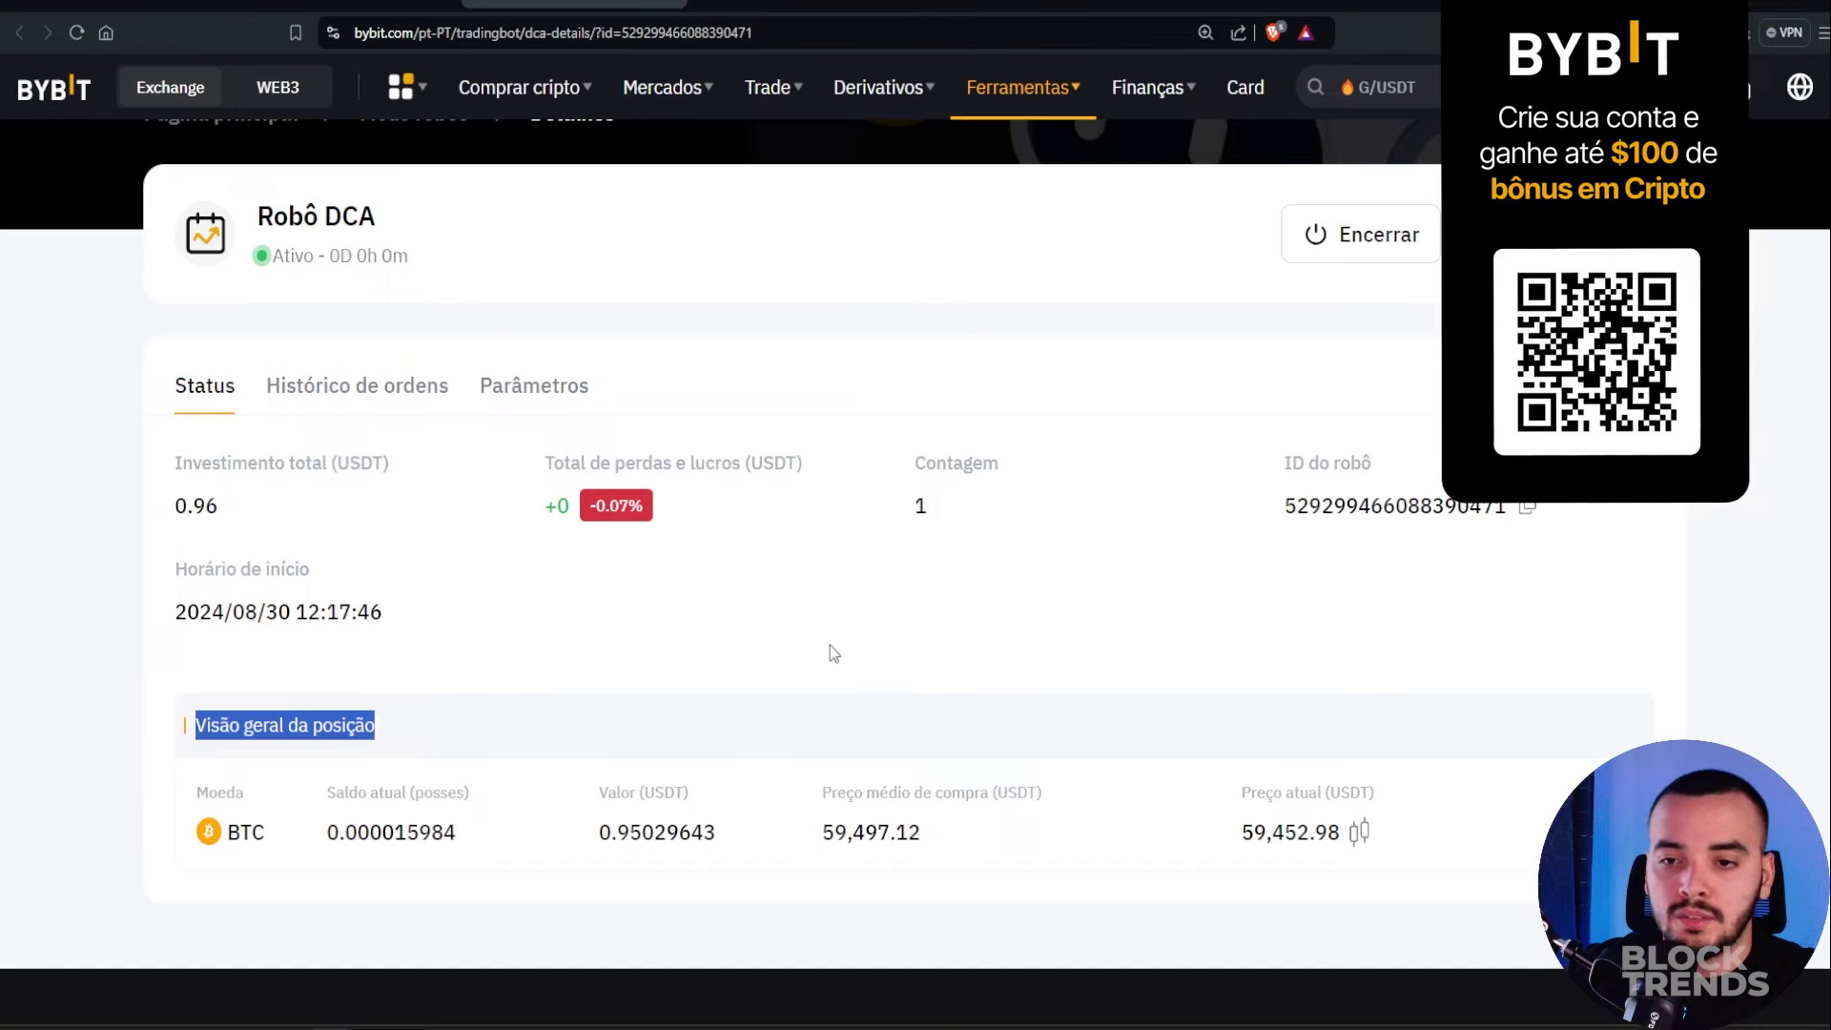
left_click(830, 645)
scroll(1010, 613, "down", 2)
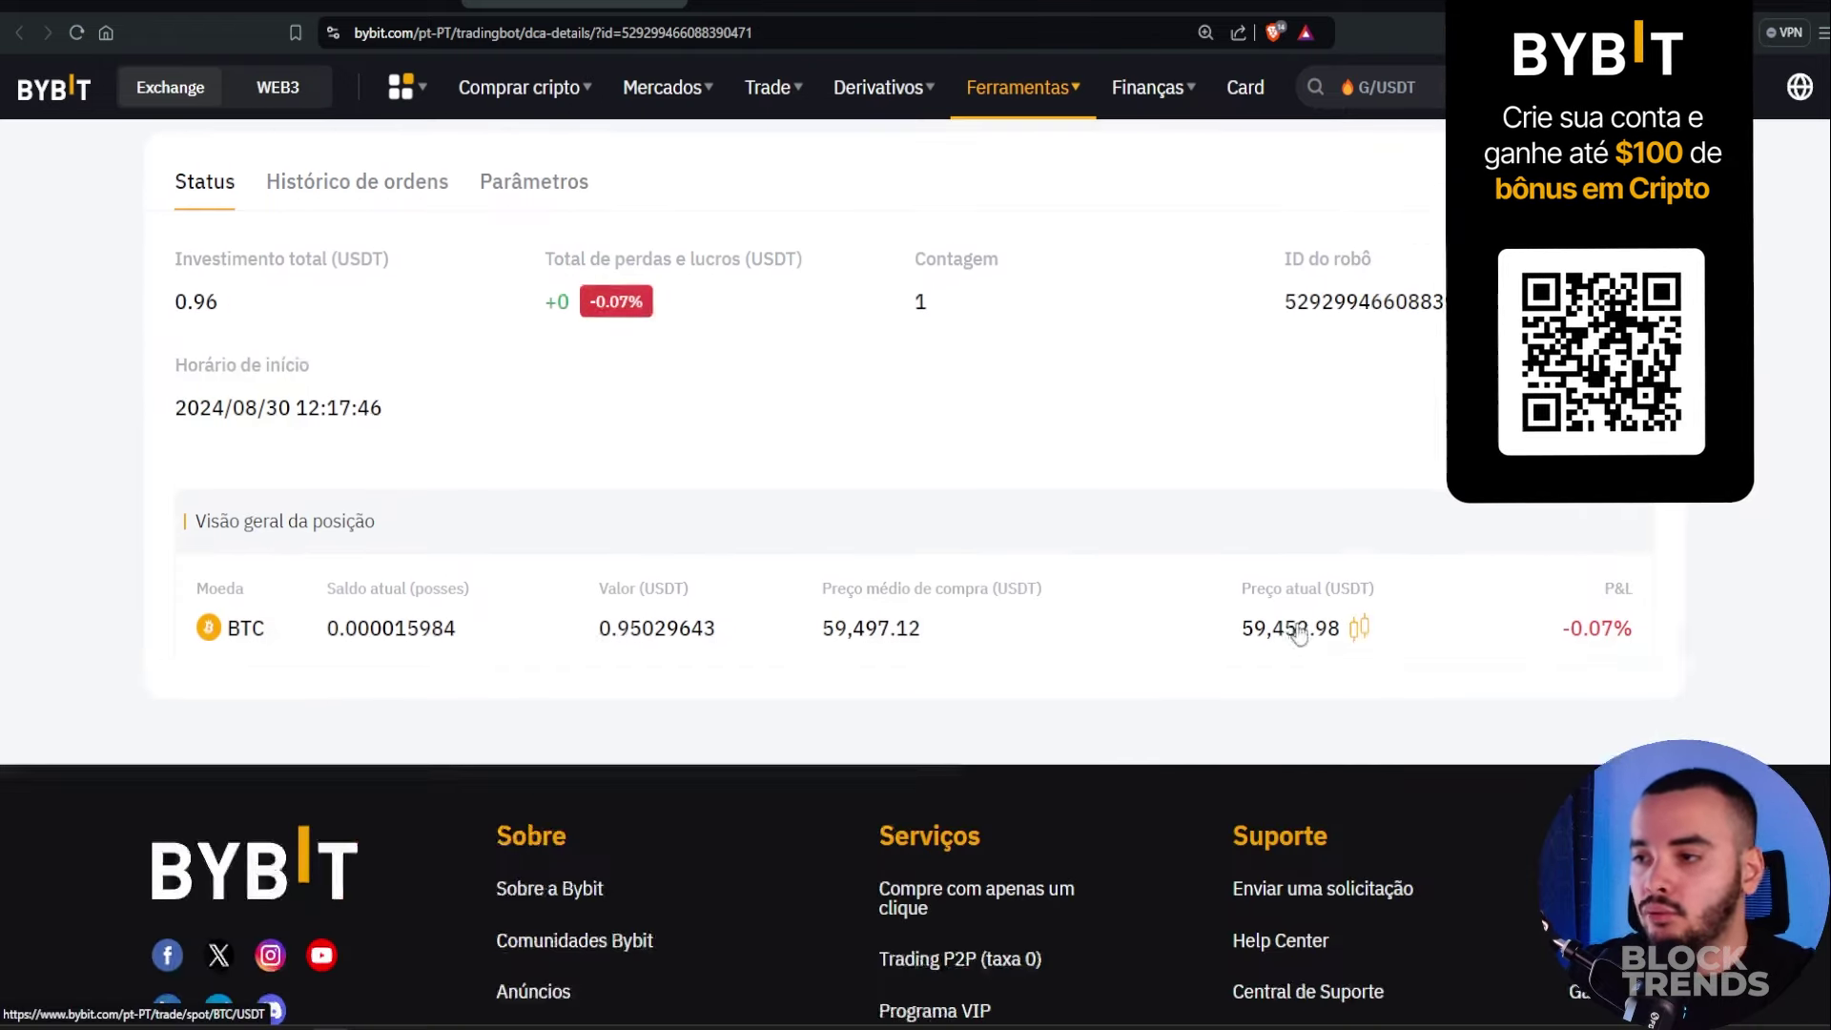
scroll(971, 664, "up", 1)
scroll(970, 664, "up", 1)
left_click_drag(927, 840, 784, 825)
Check the current BTC price in the position overview and the number of purchases in the bot's status
scroll(858, 801, "down", 1)
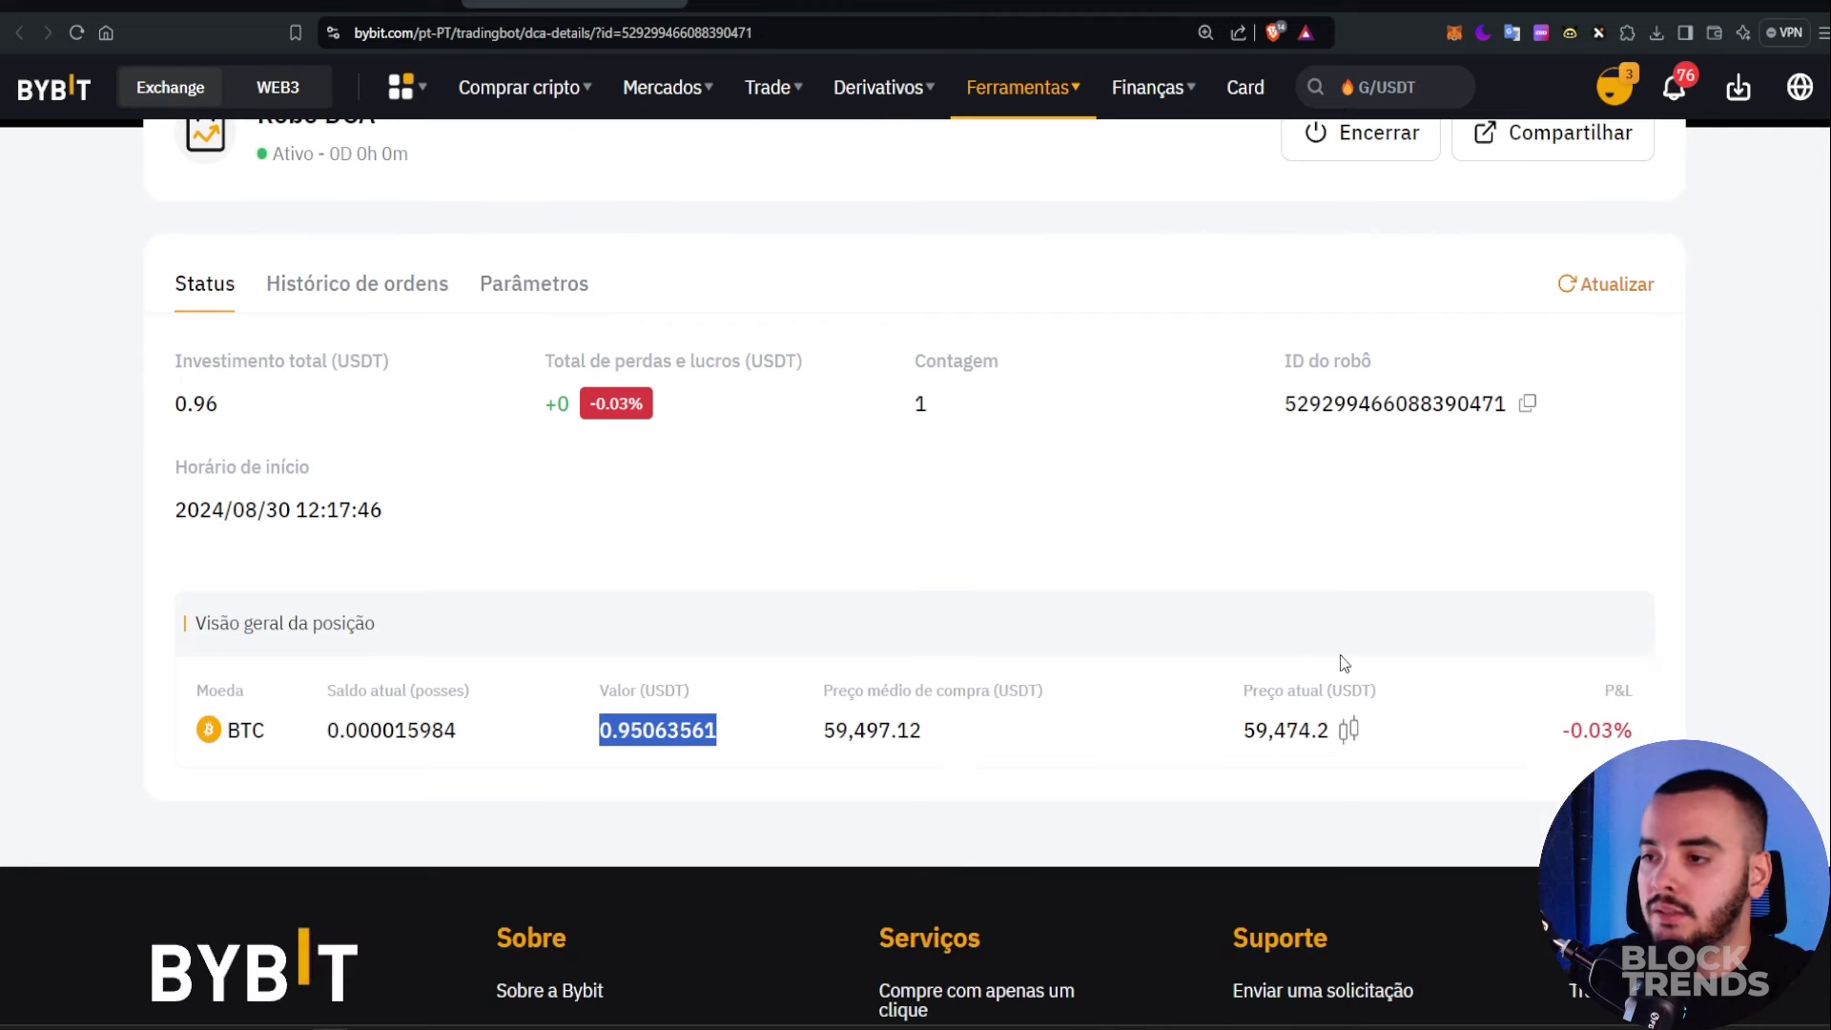
left_click(1244, 734)
double_click(1254, 742)
left_click(1112, 575)
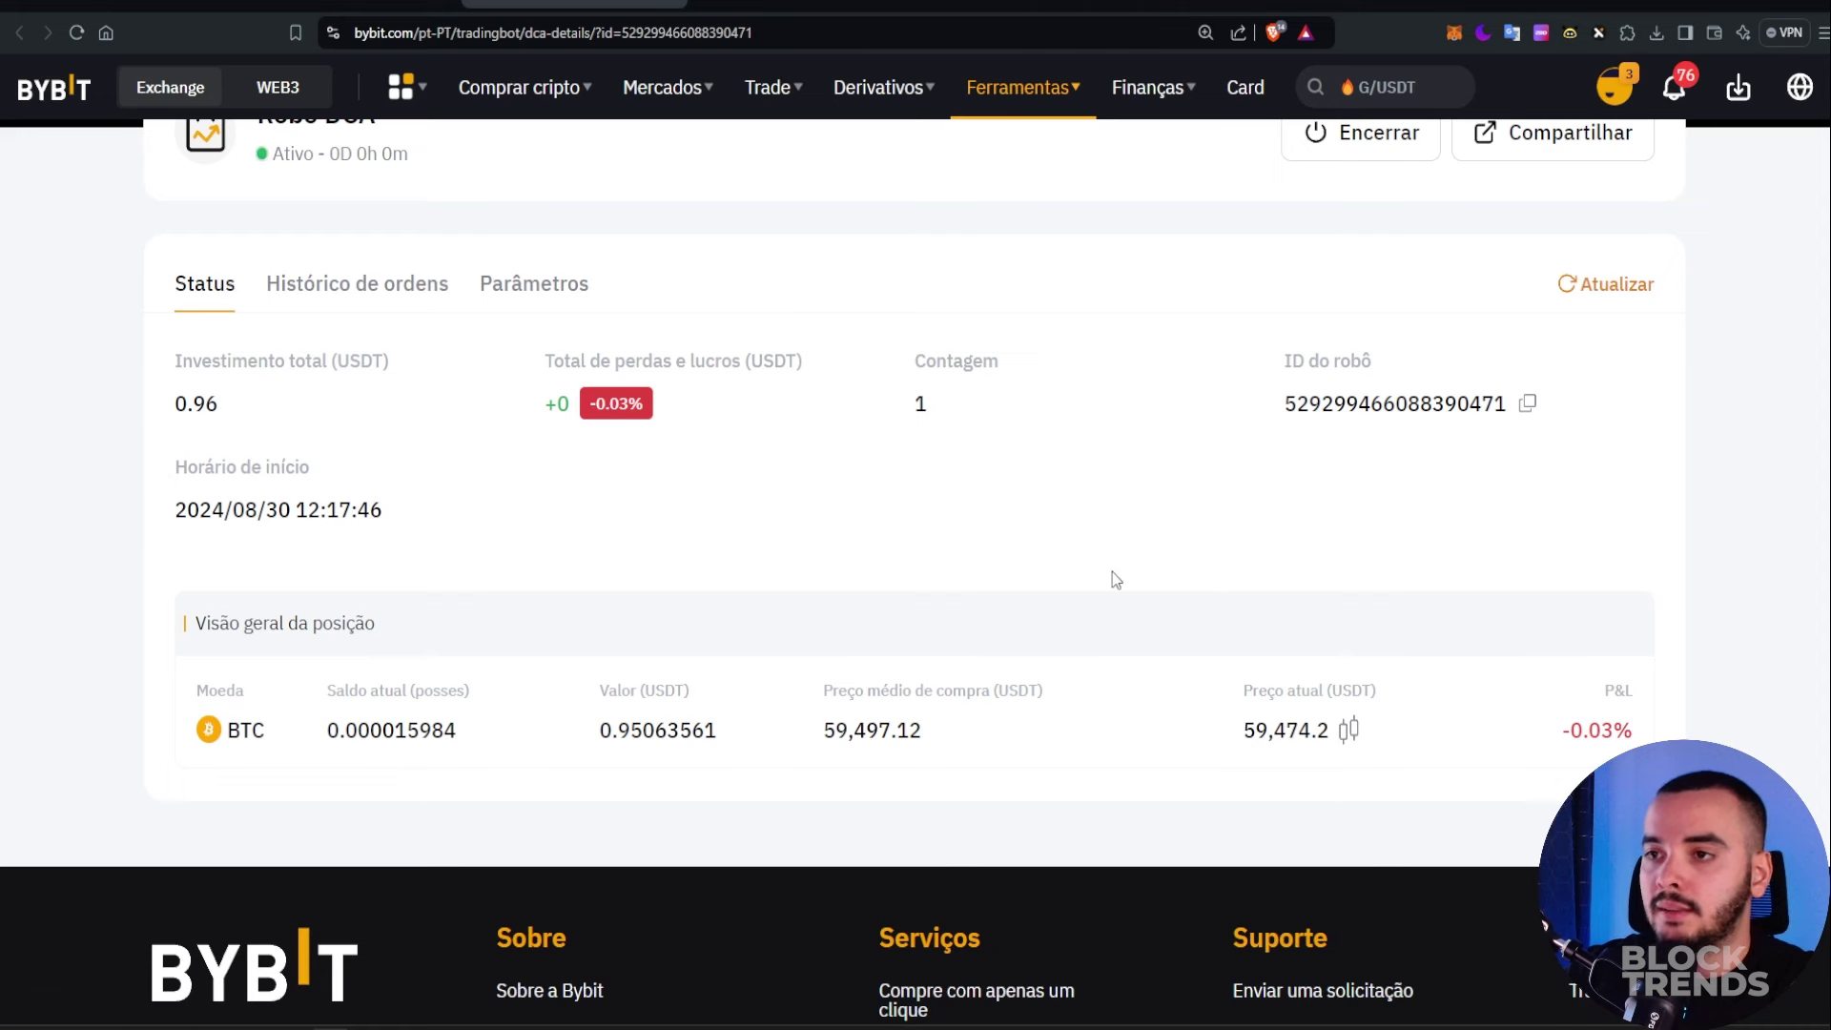
left_click_drag(938, 414, 908, 396)
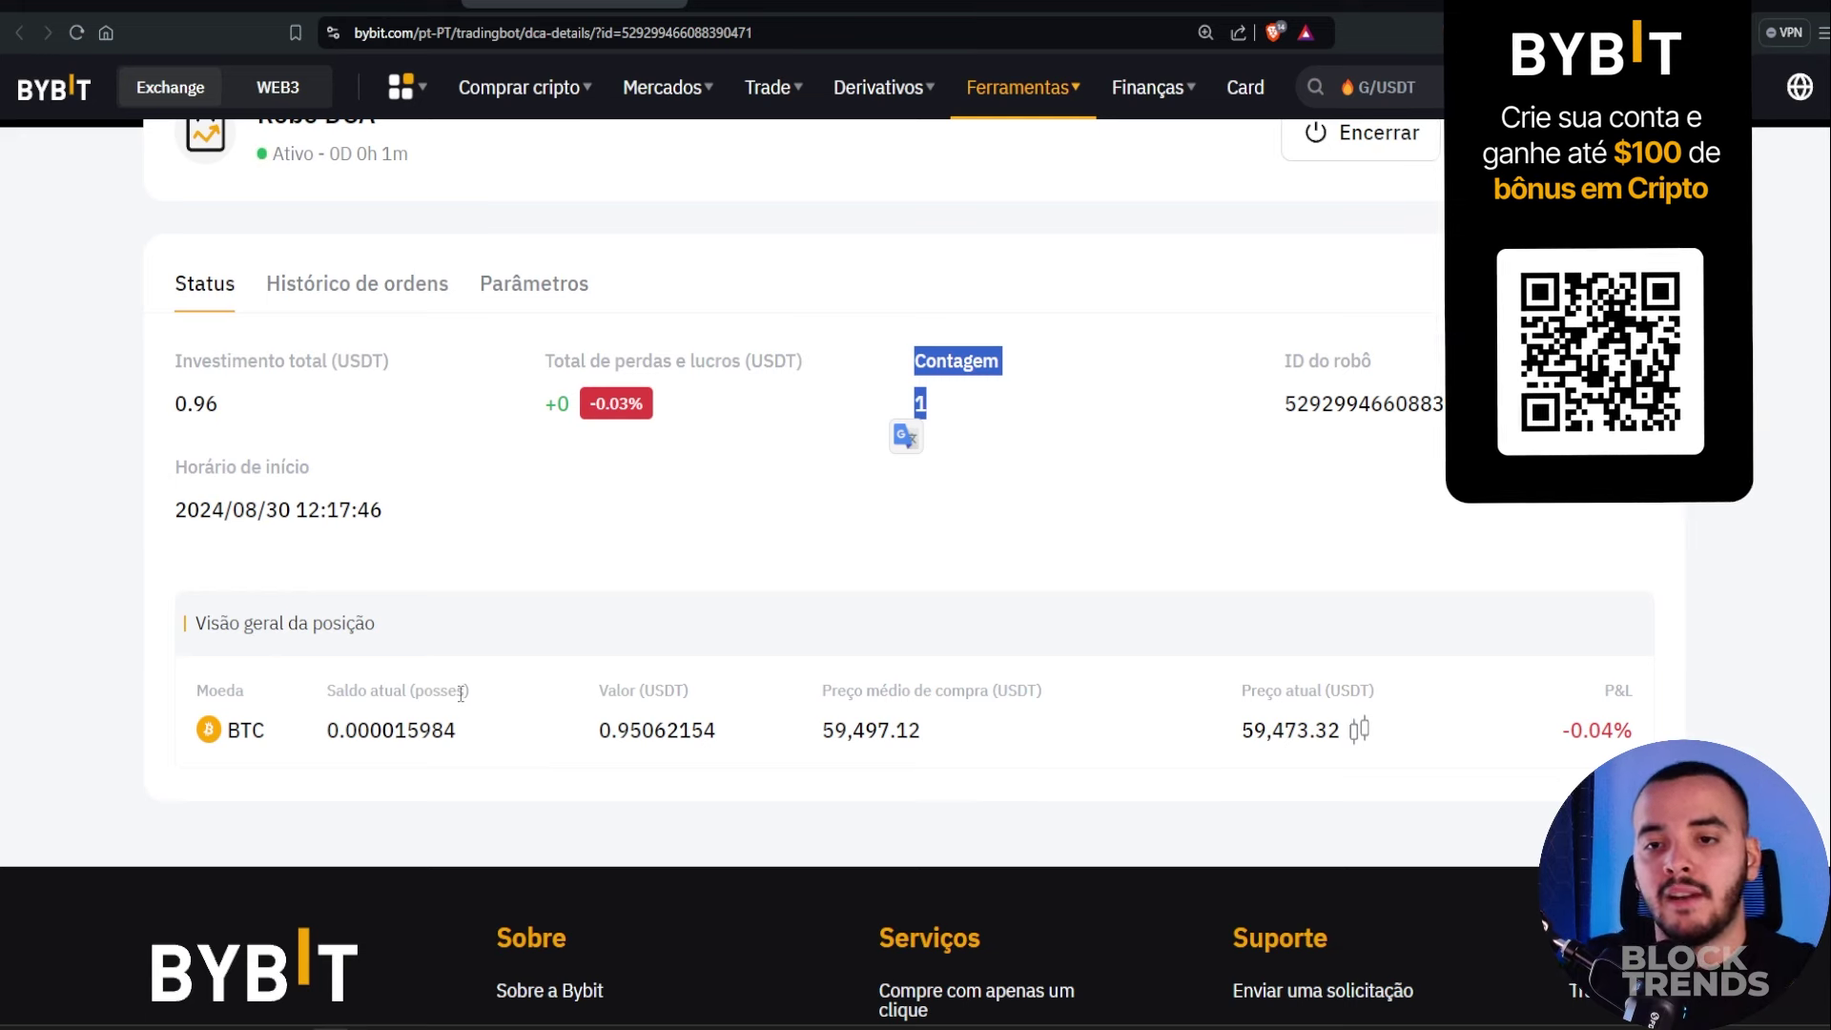
left_click_drag(391, 625, 190, 629)
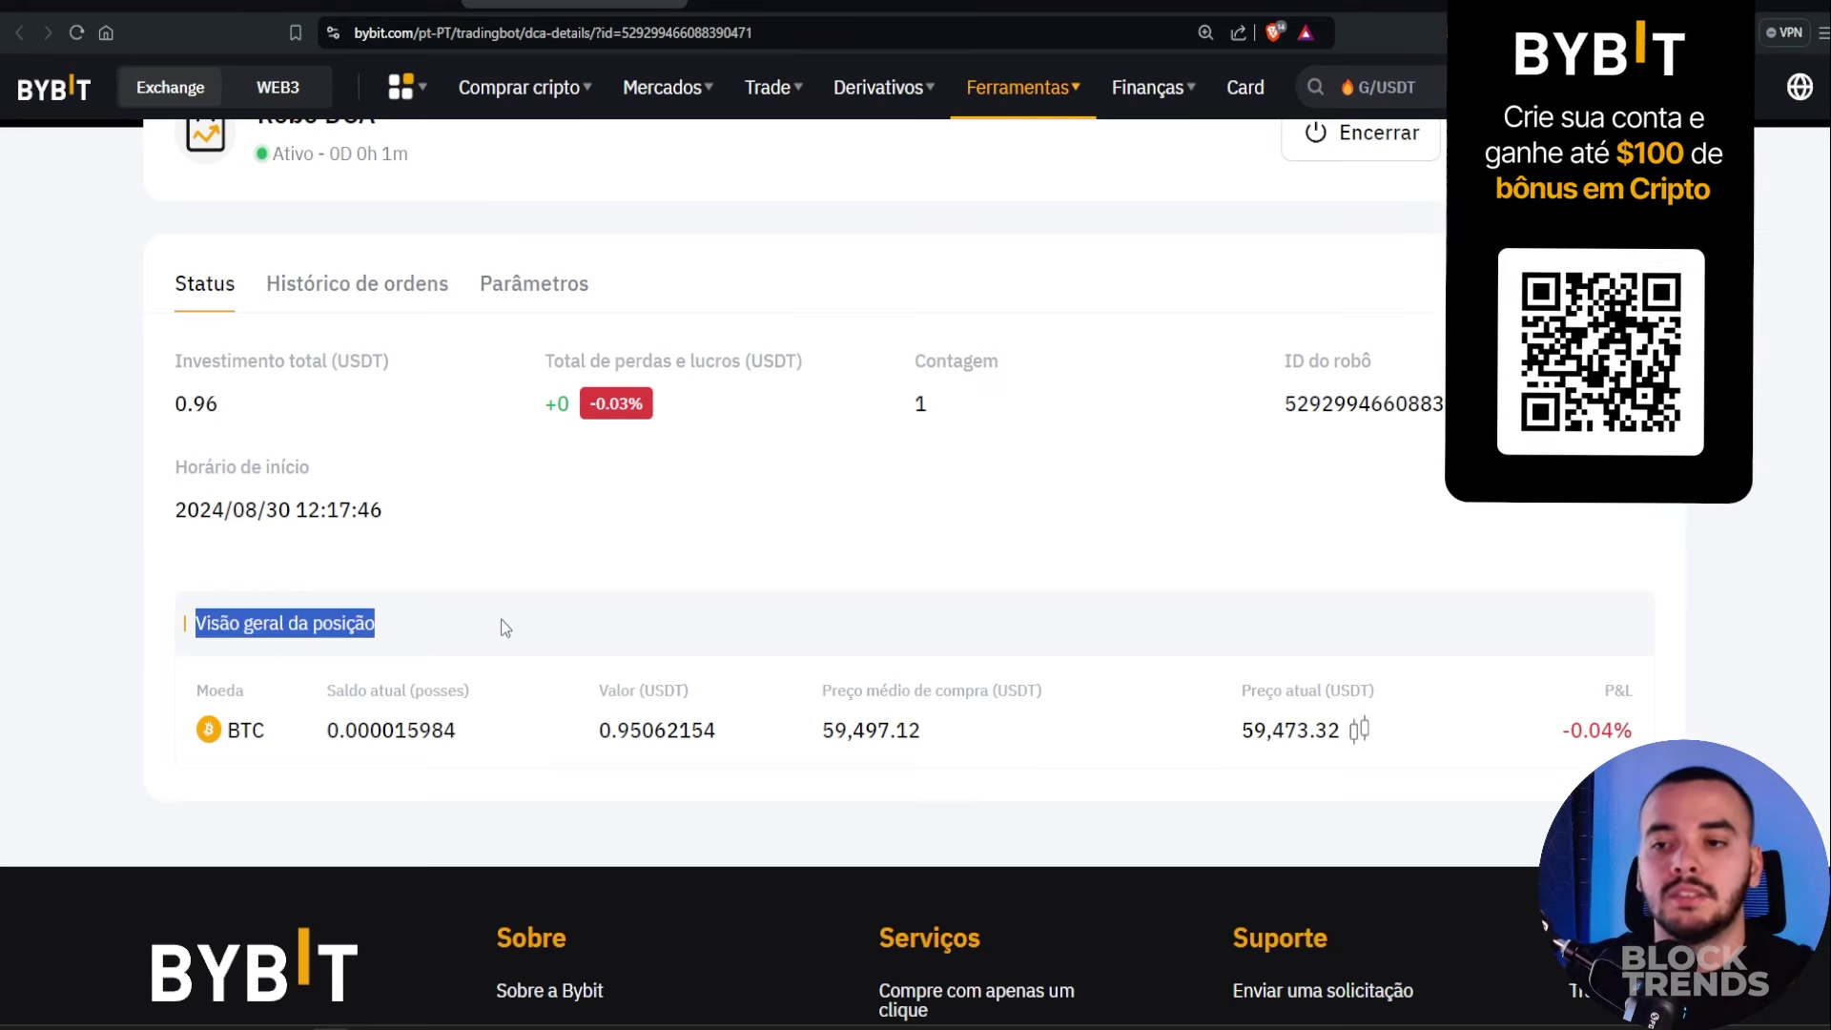
Check the BTC position's P&L, open the chart for its current price, and return to the bot's details
left_click_drag(1554, 734, 1638, 737)
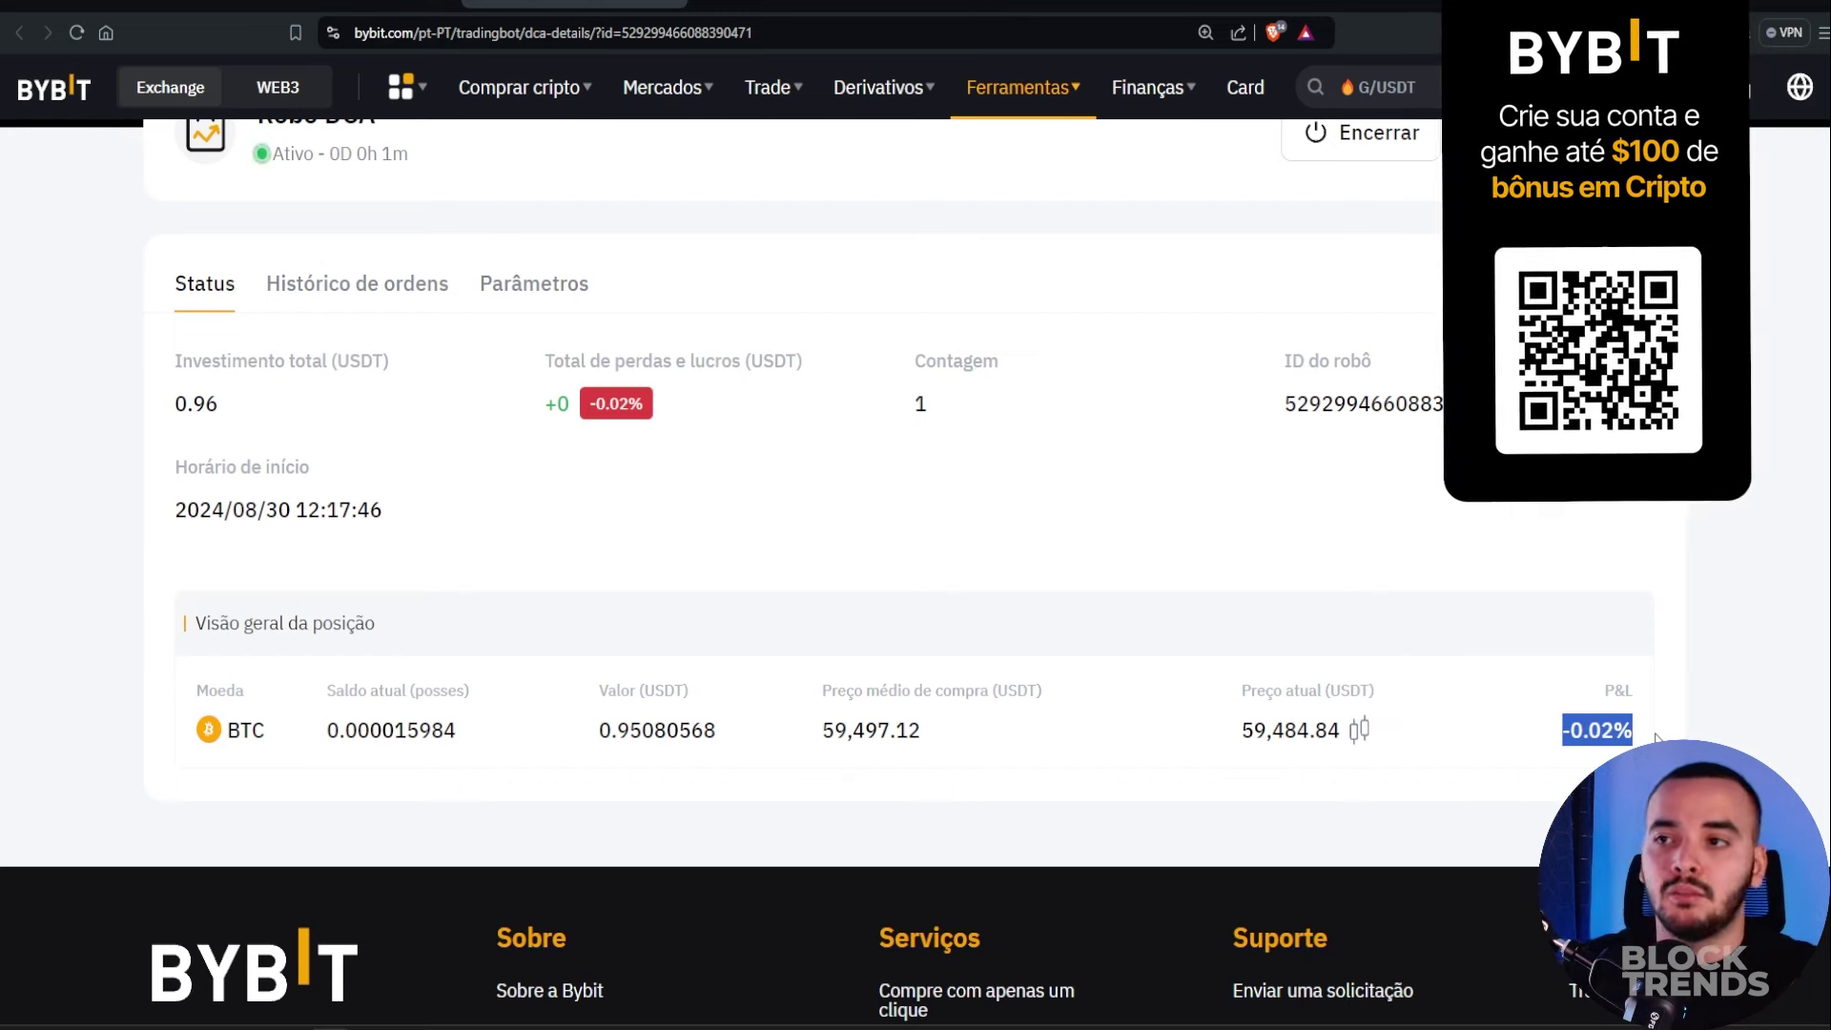
scroll(780, 454, "up", 1)
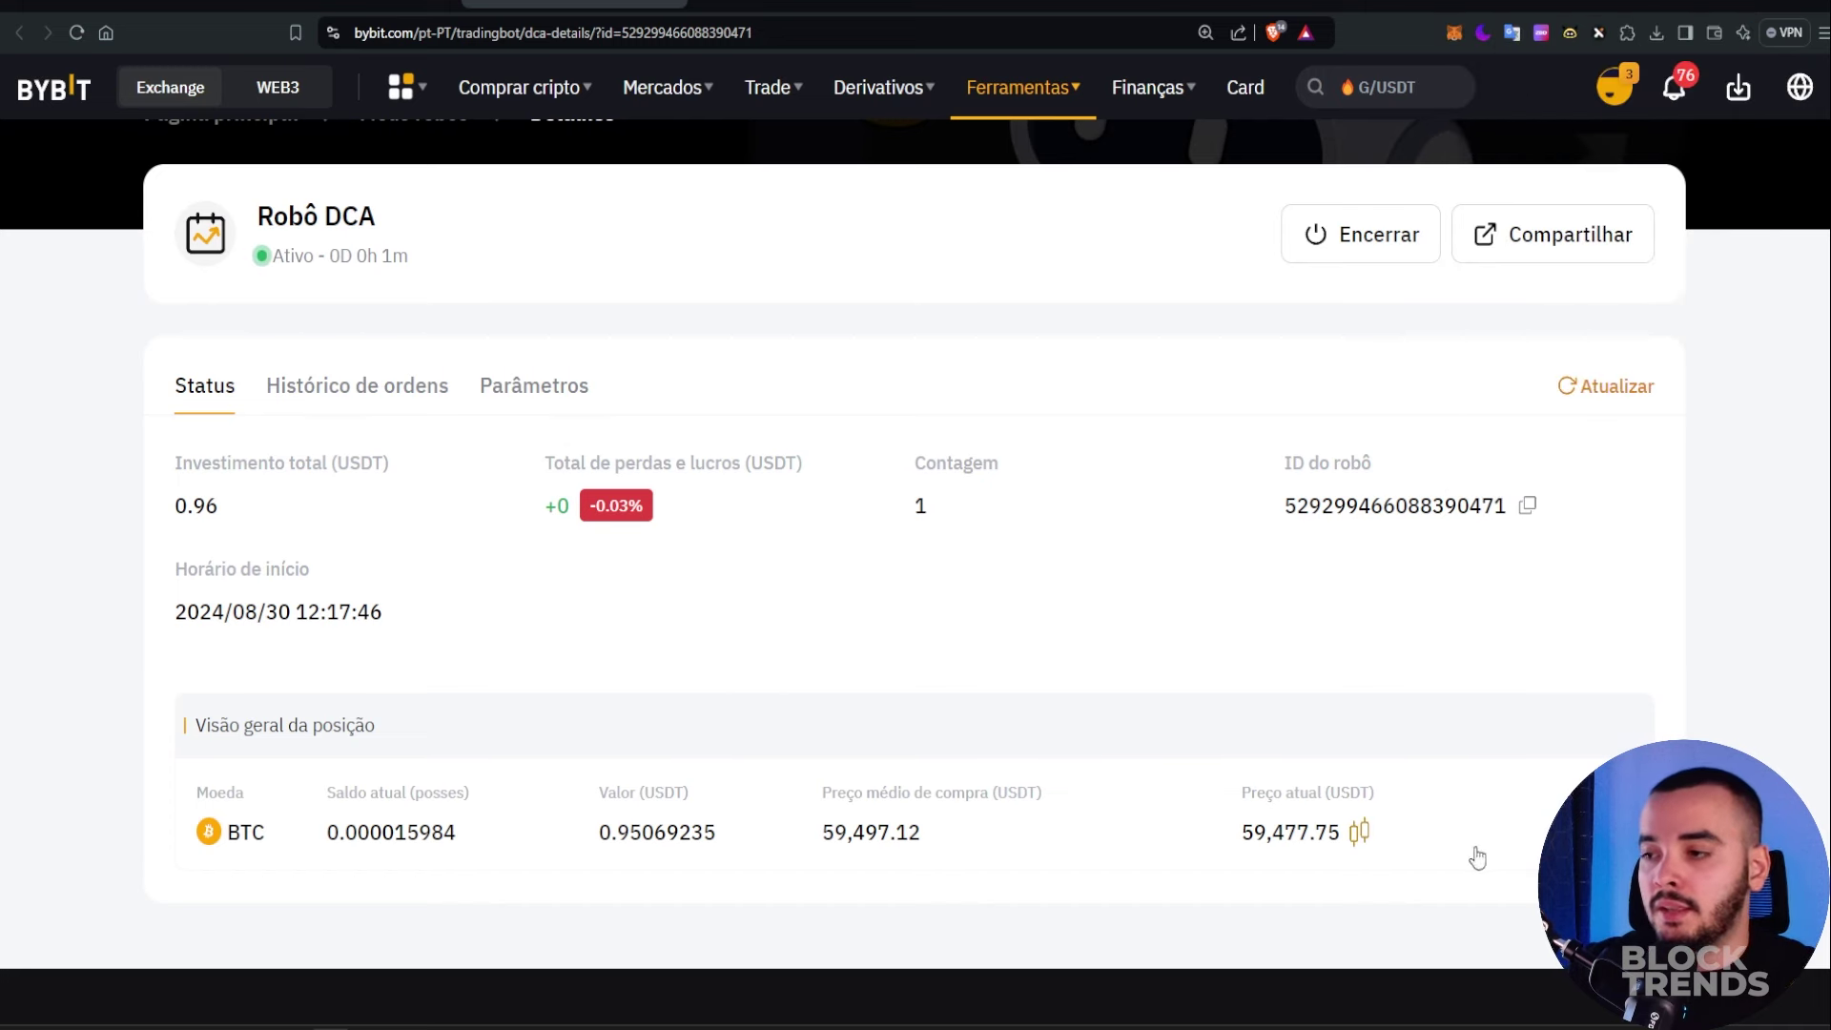
left_click(1359, 832)
key("ctrl+shift+Tab")
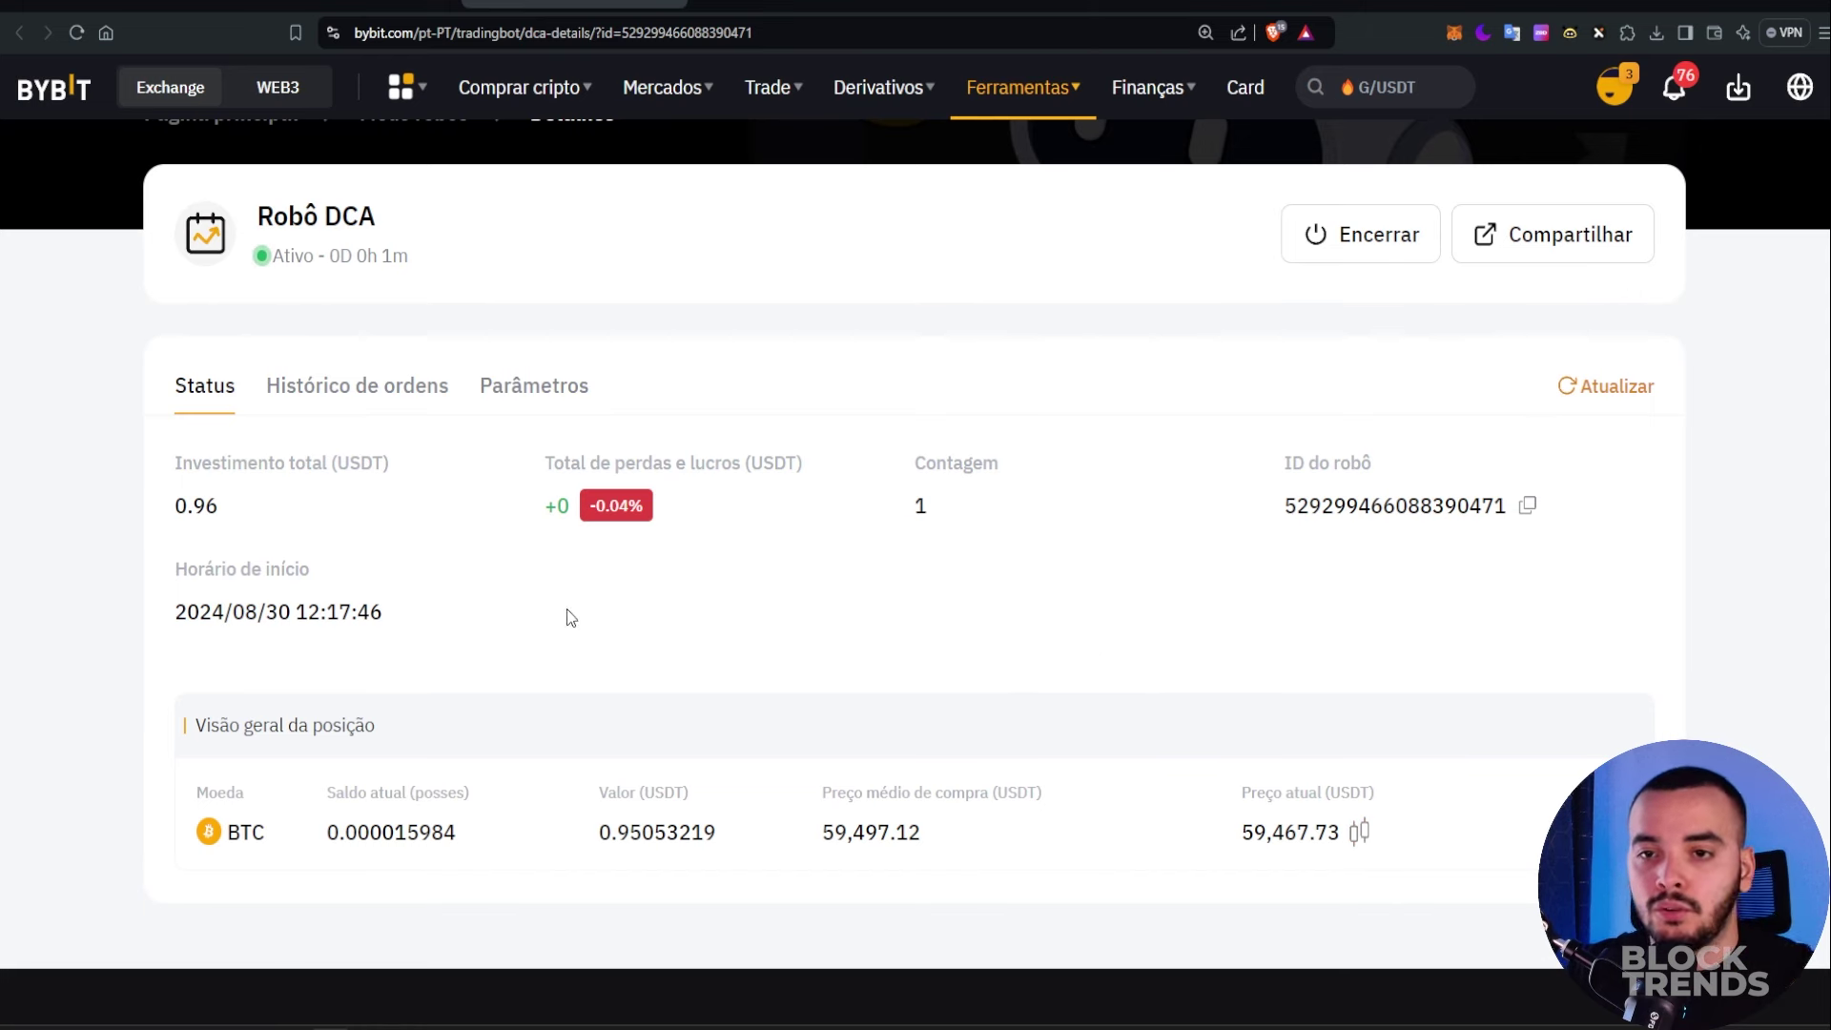
Open the bot's order history and examine the purchase's trading pair, date and time, and executed quantity
left_click(356, 395)
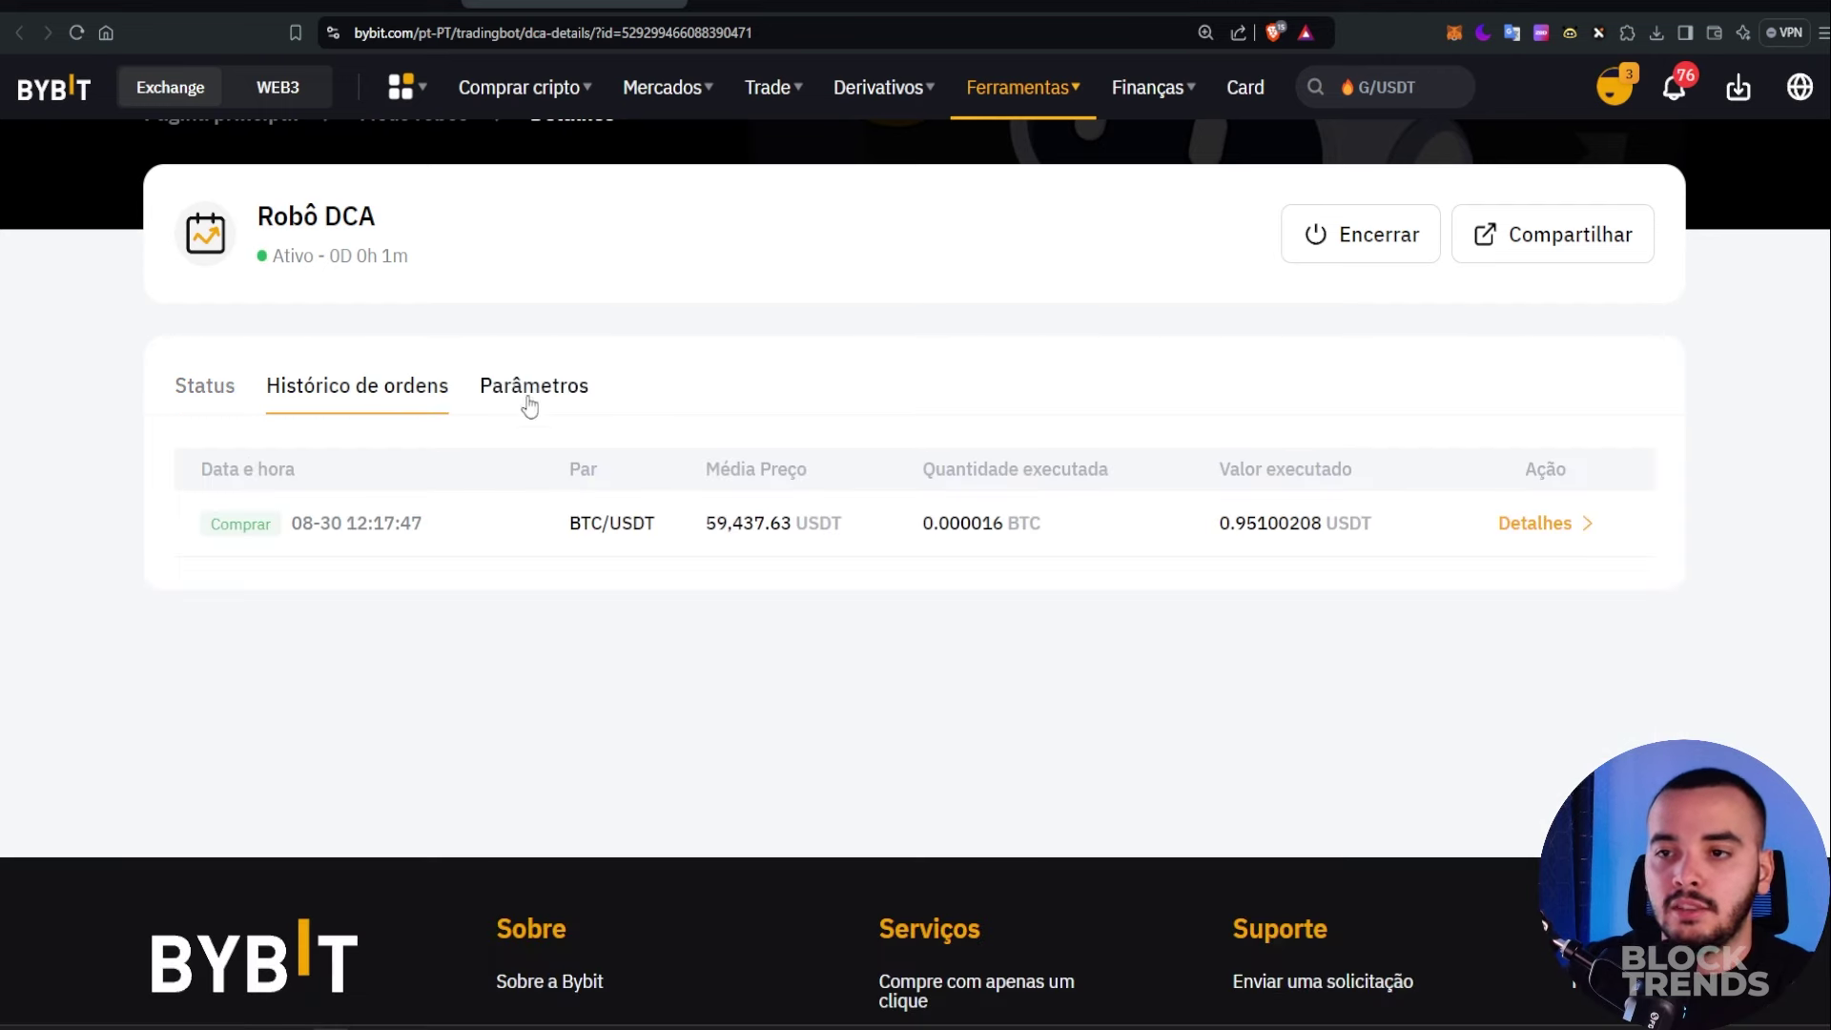
left_click_drag(567, 524, 656, 532)
left_click_drag(467, 525, 289, 539)
left_click(580, 646)
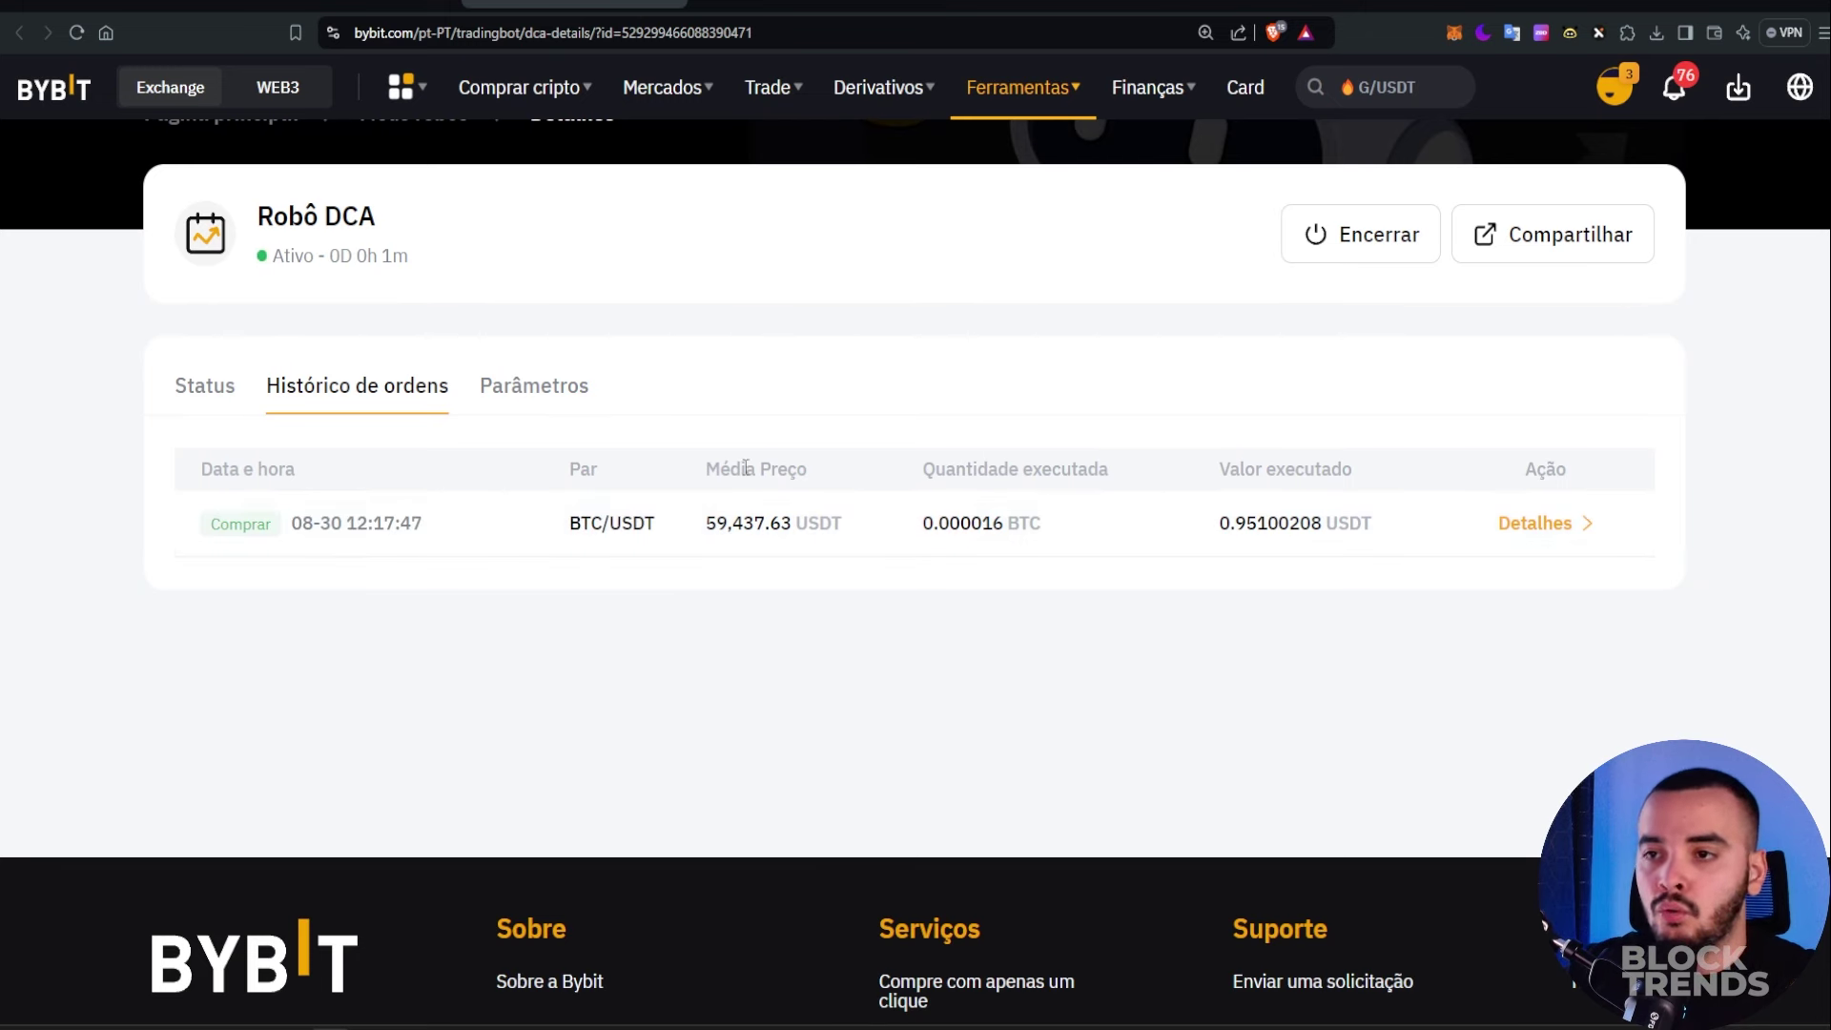
left_click_drag(1050, 531, 923, 545)
left_click(1131, 599)
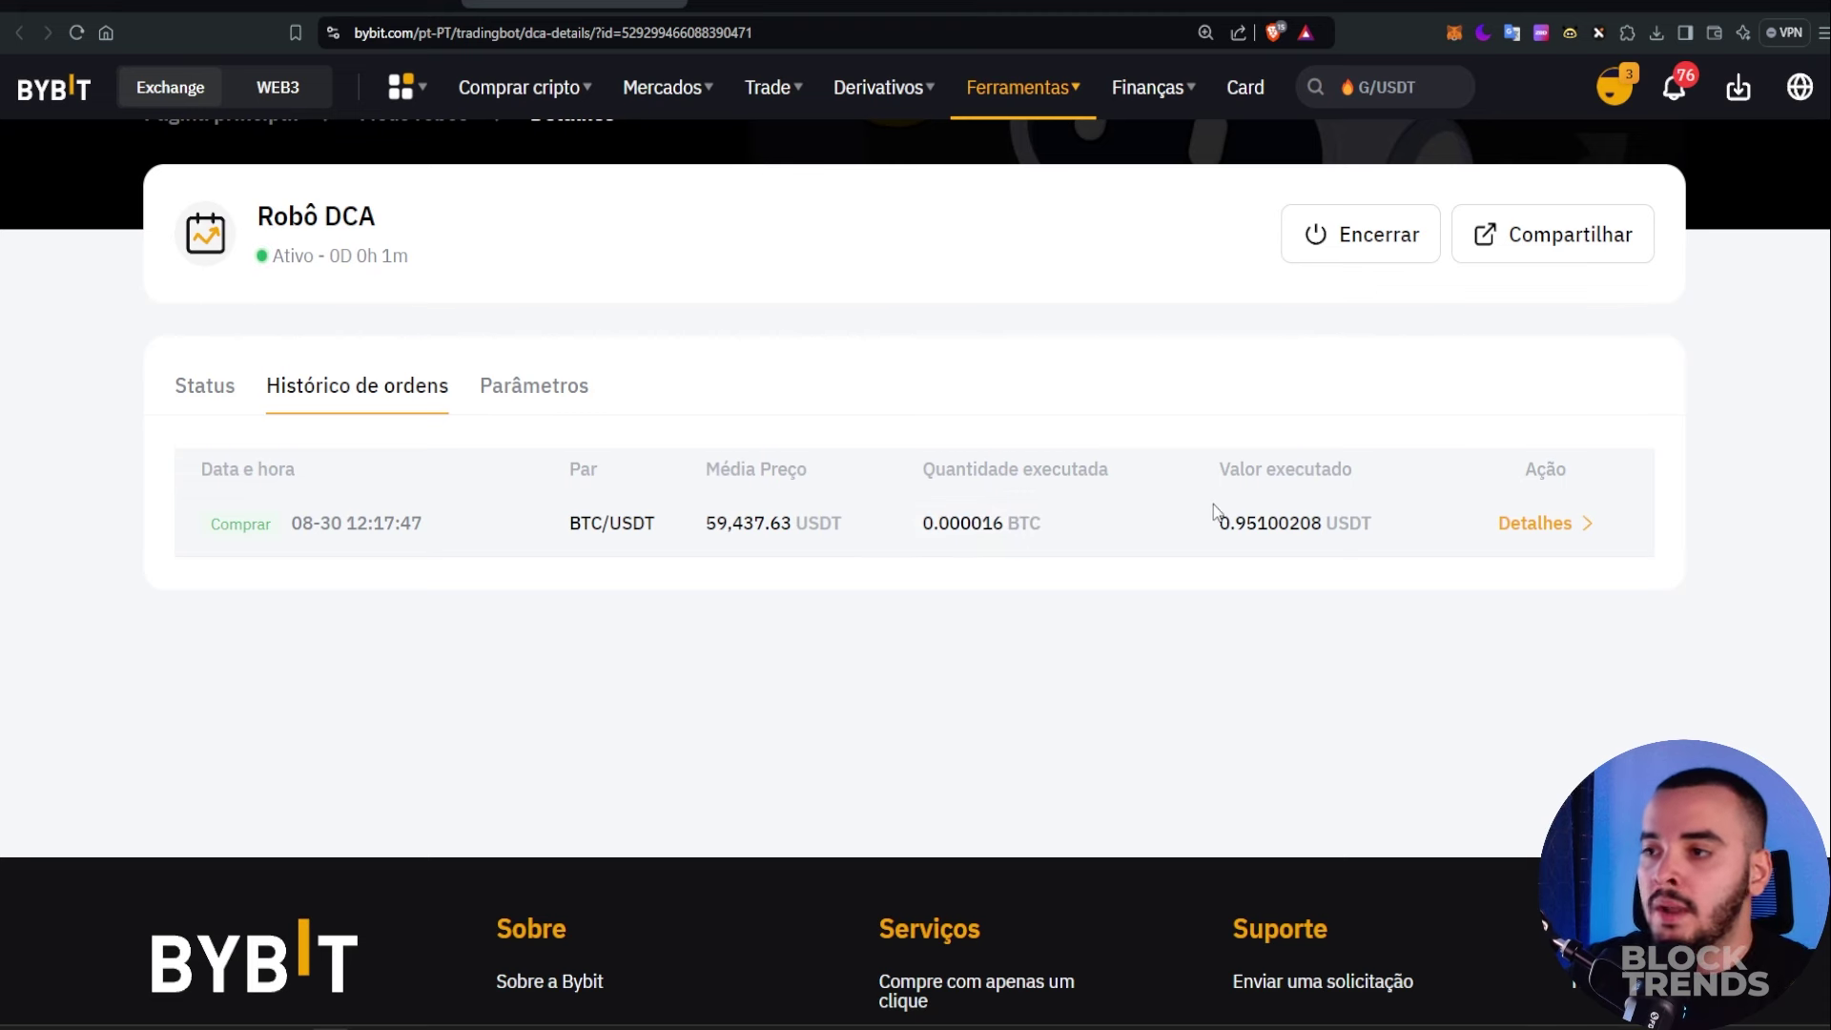
Check the executed value in USDT of the BTC purchase in the order history
left_click_drag(1216, 522, 1381, 523)
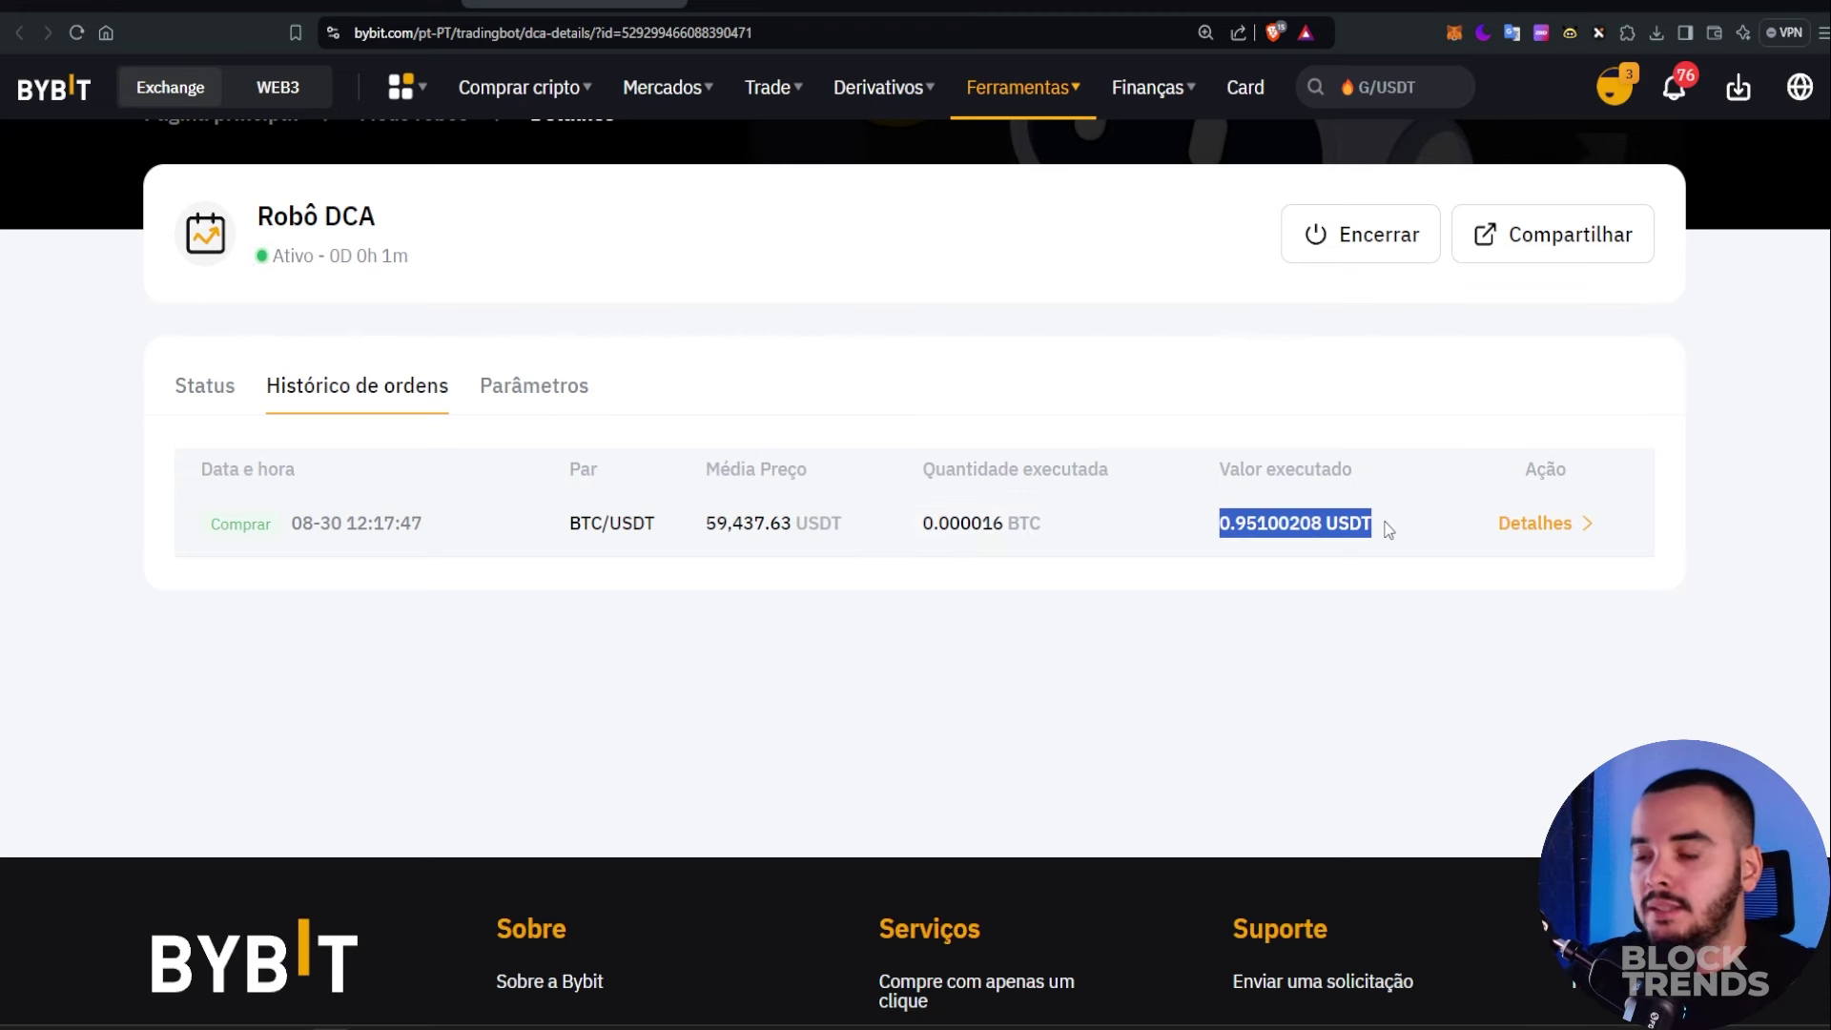
left_click(1137, 599)
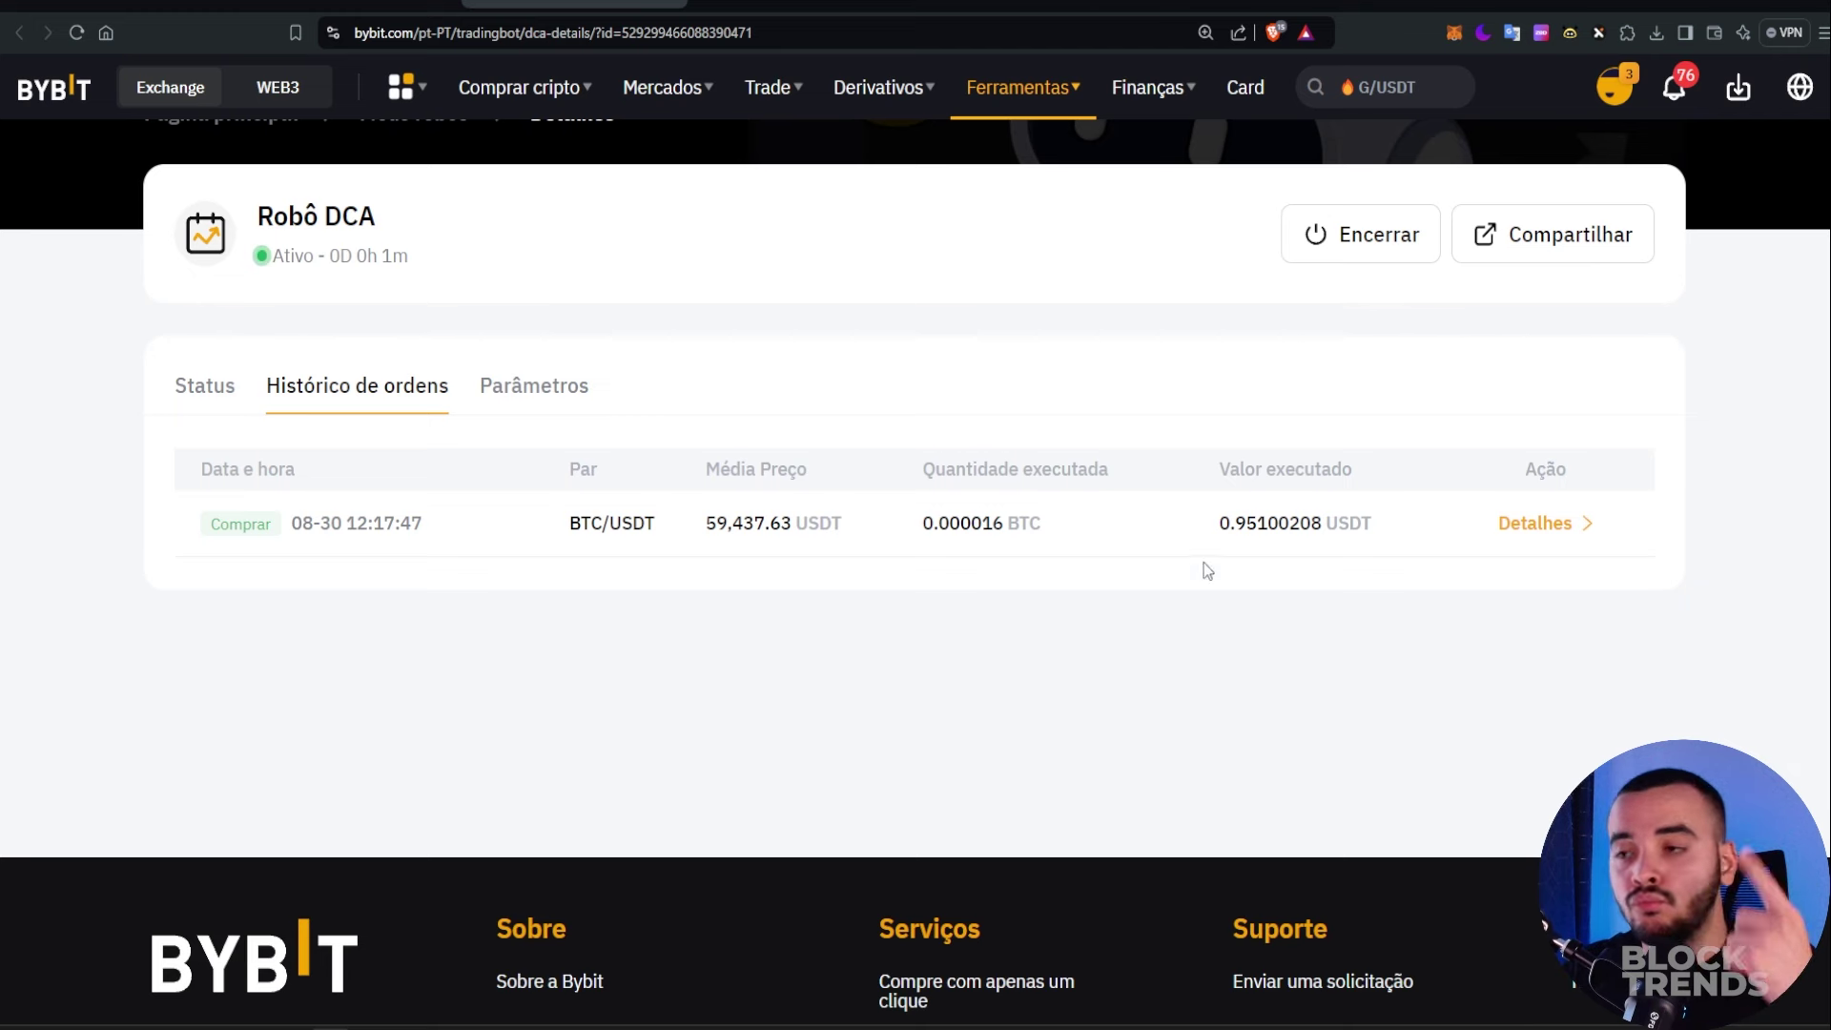
left_click_drag(1221, 522, 1373, 523)
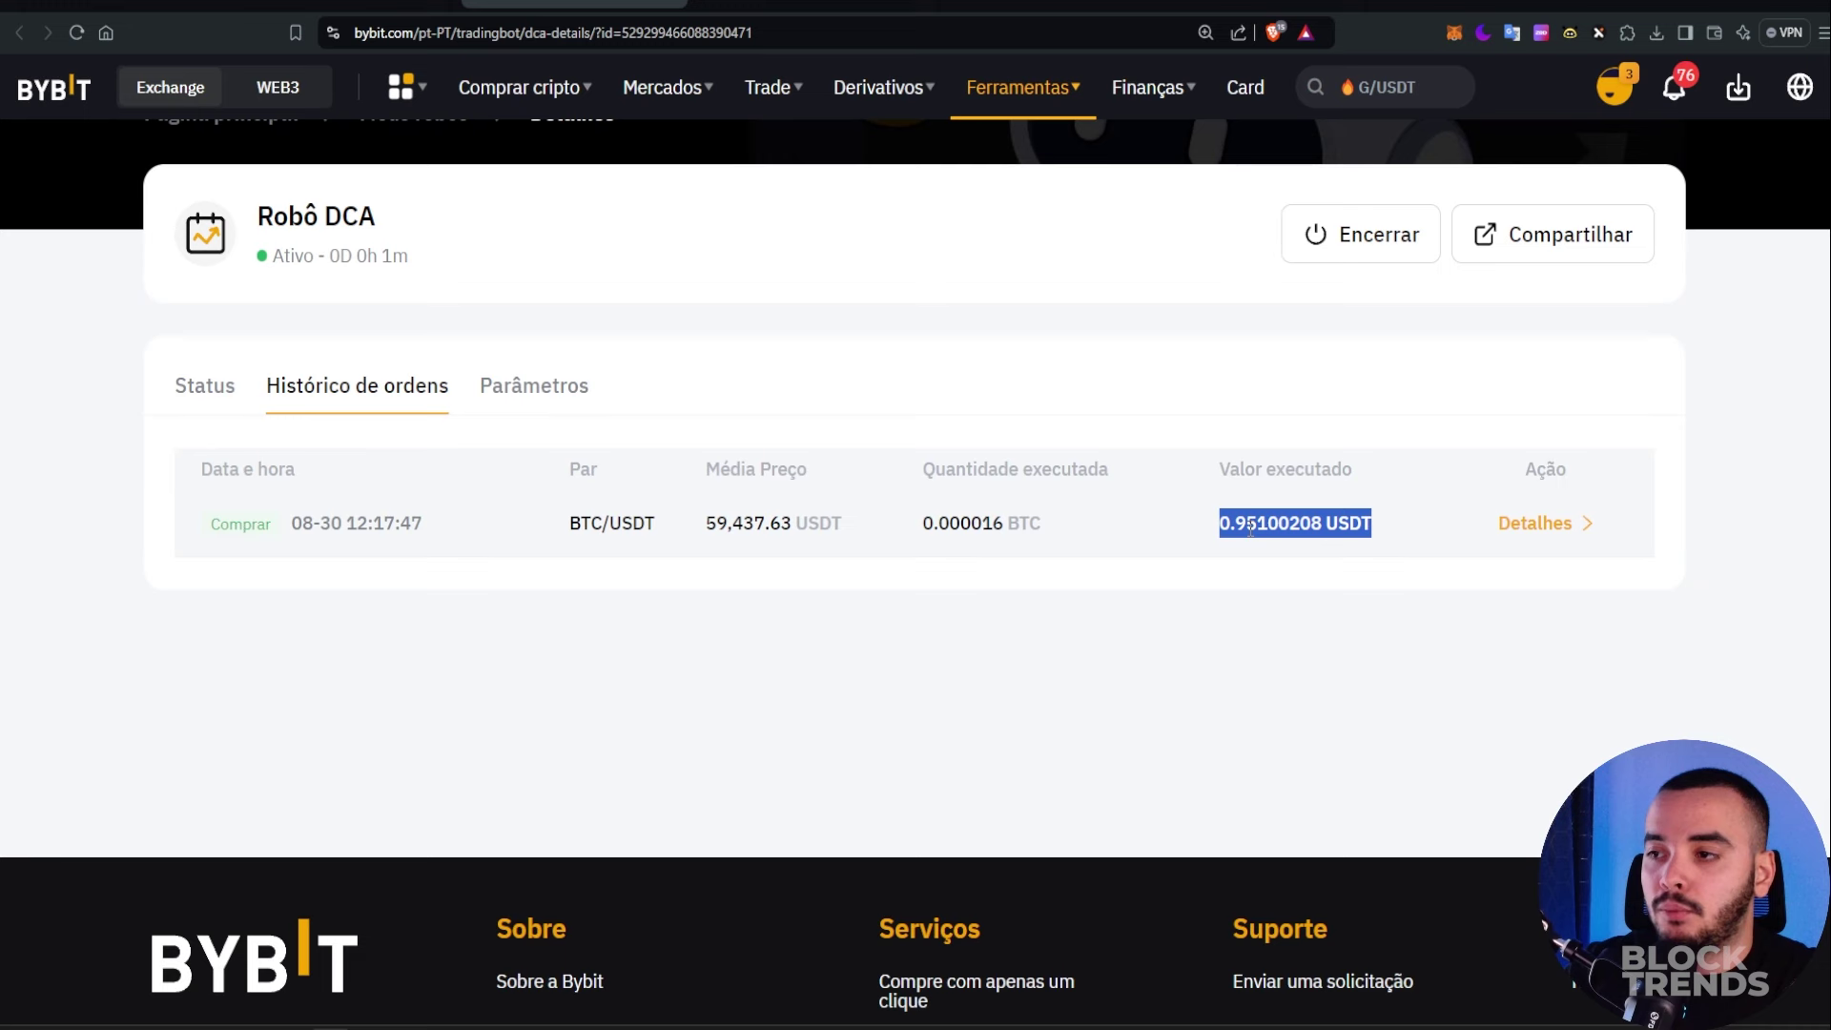
left_click(1382, 530)
left_click_drag(1373, 522, 1215, 526)
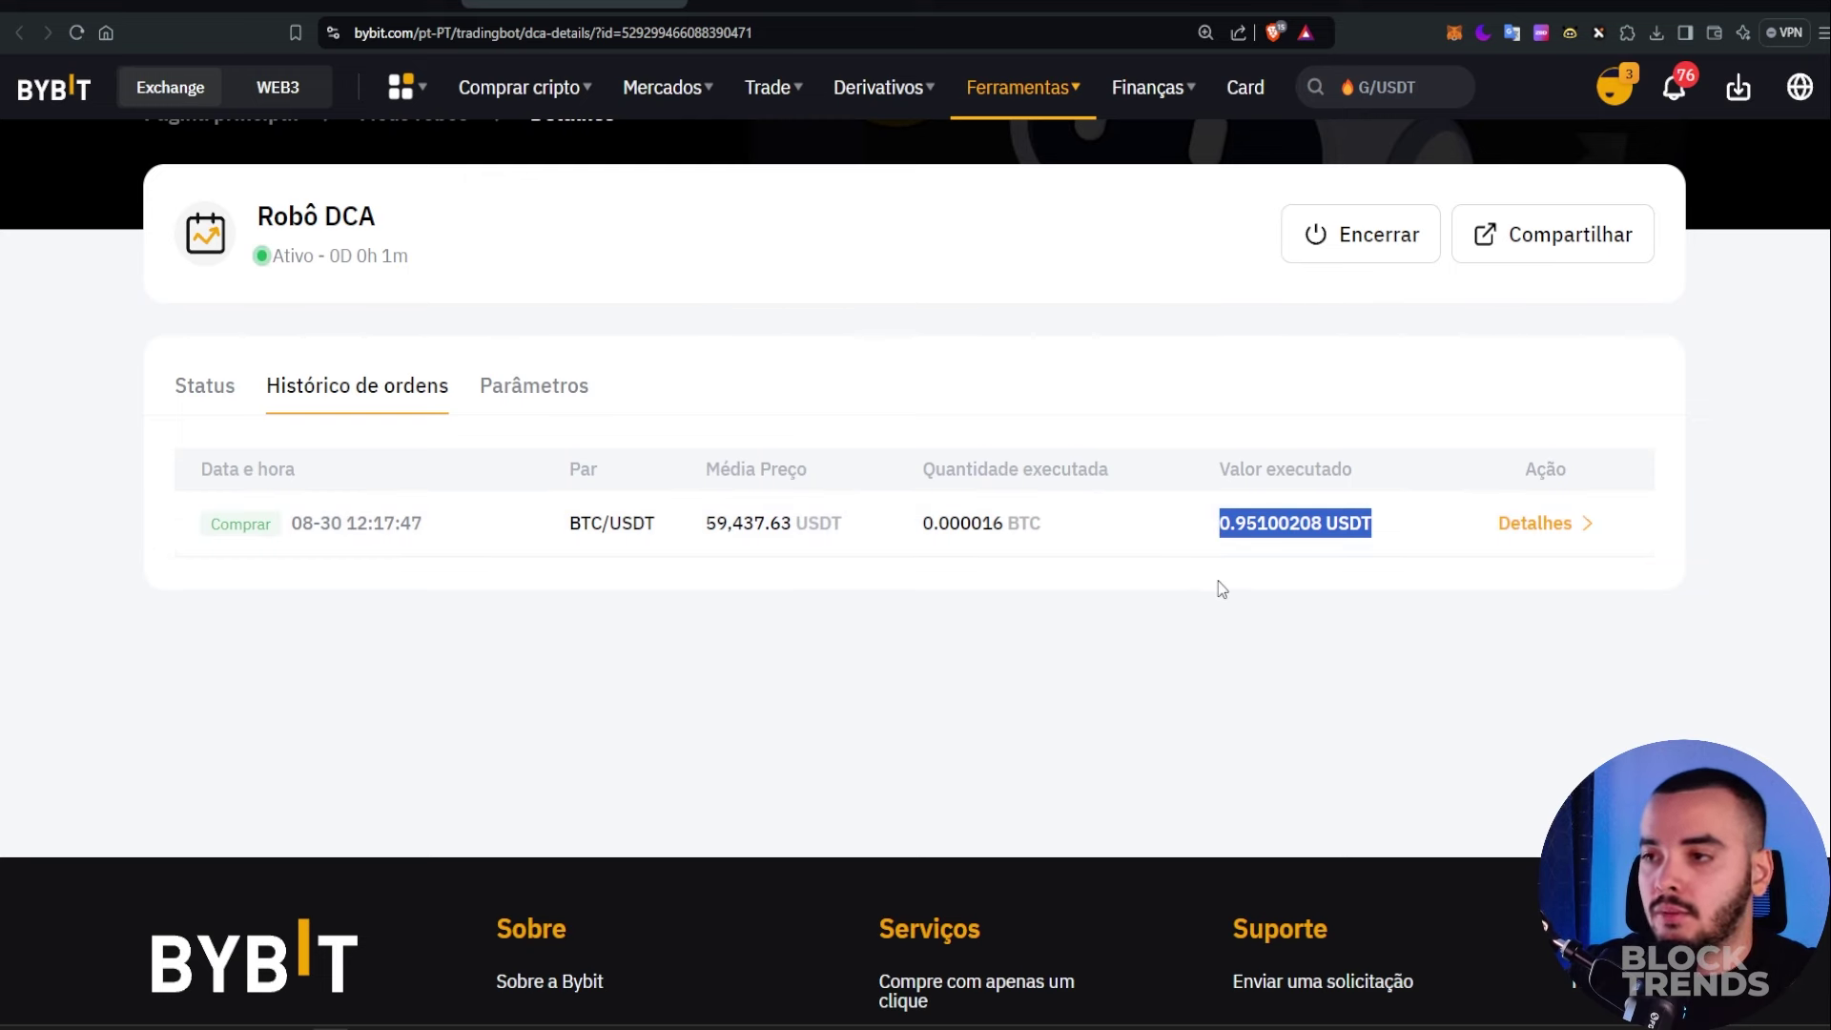
Return to the bot's status, start closing the DCA bot, and read the total position value and closing methods
left_click(233, 405)
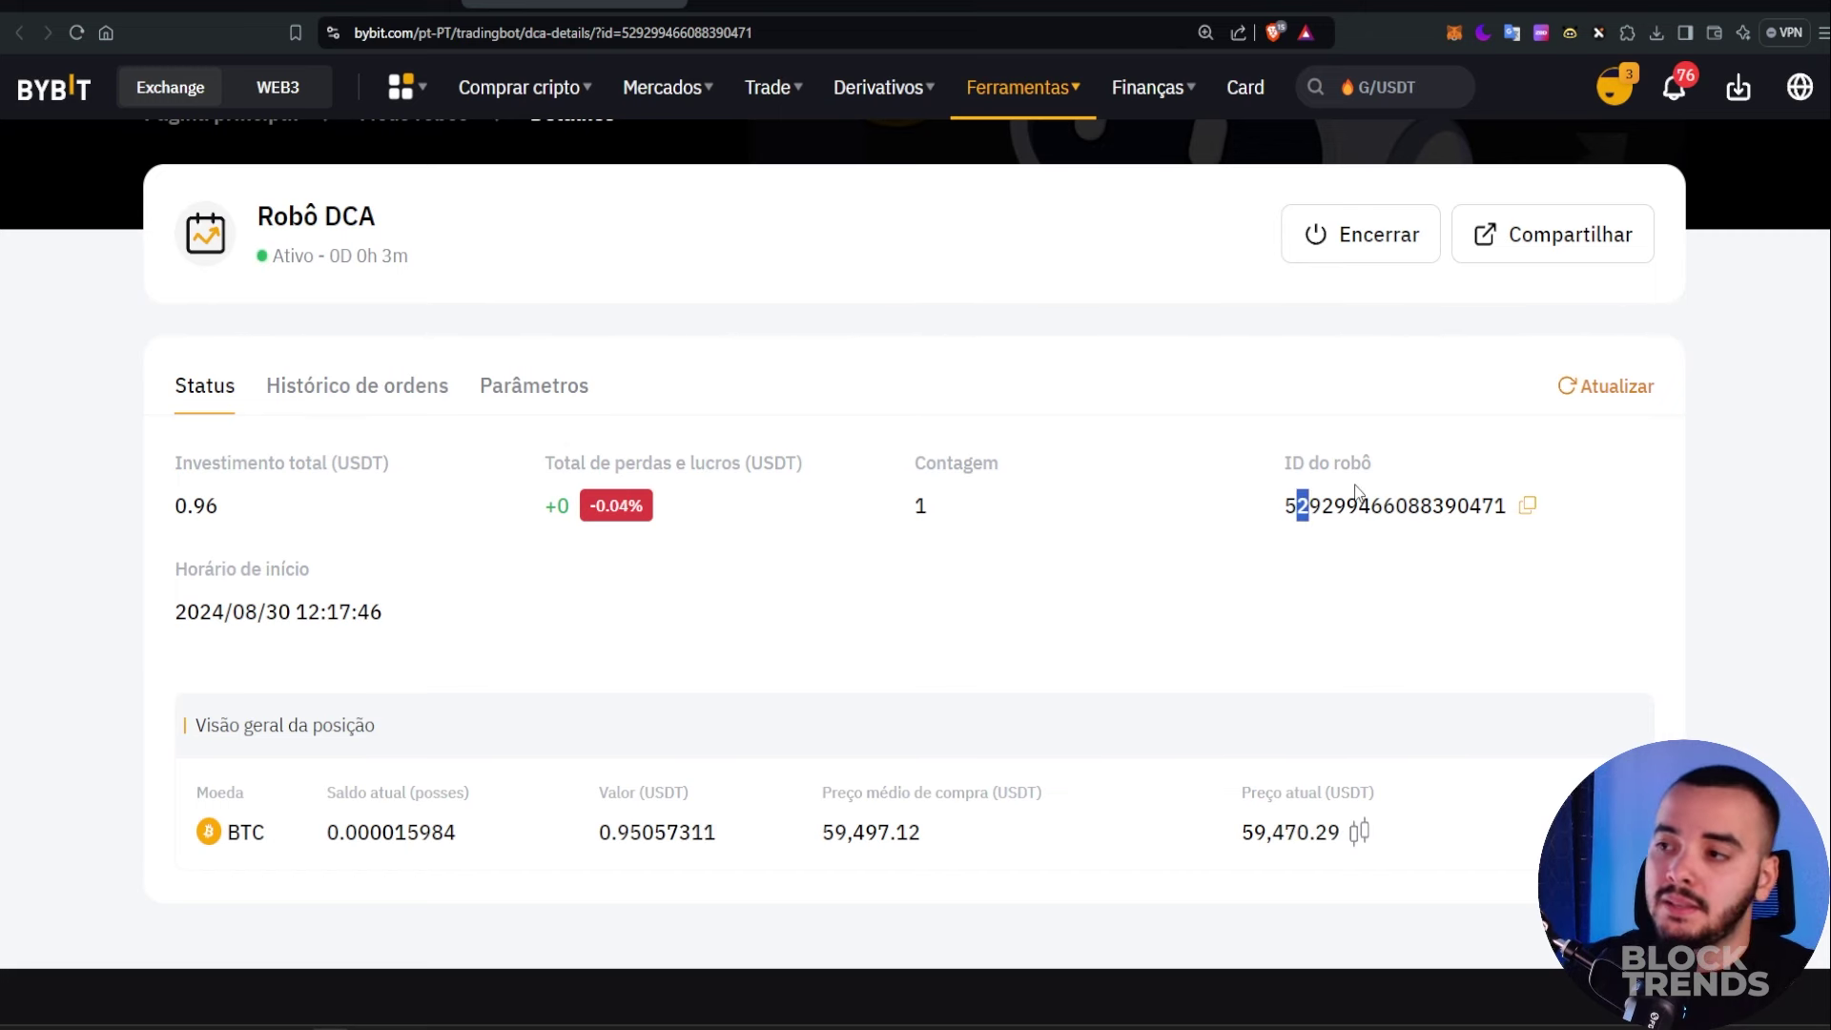
left_click(1364, 251)
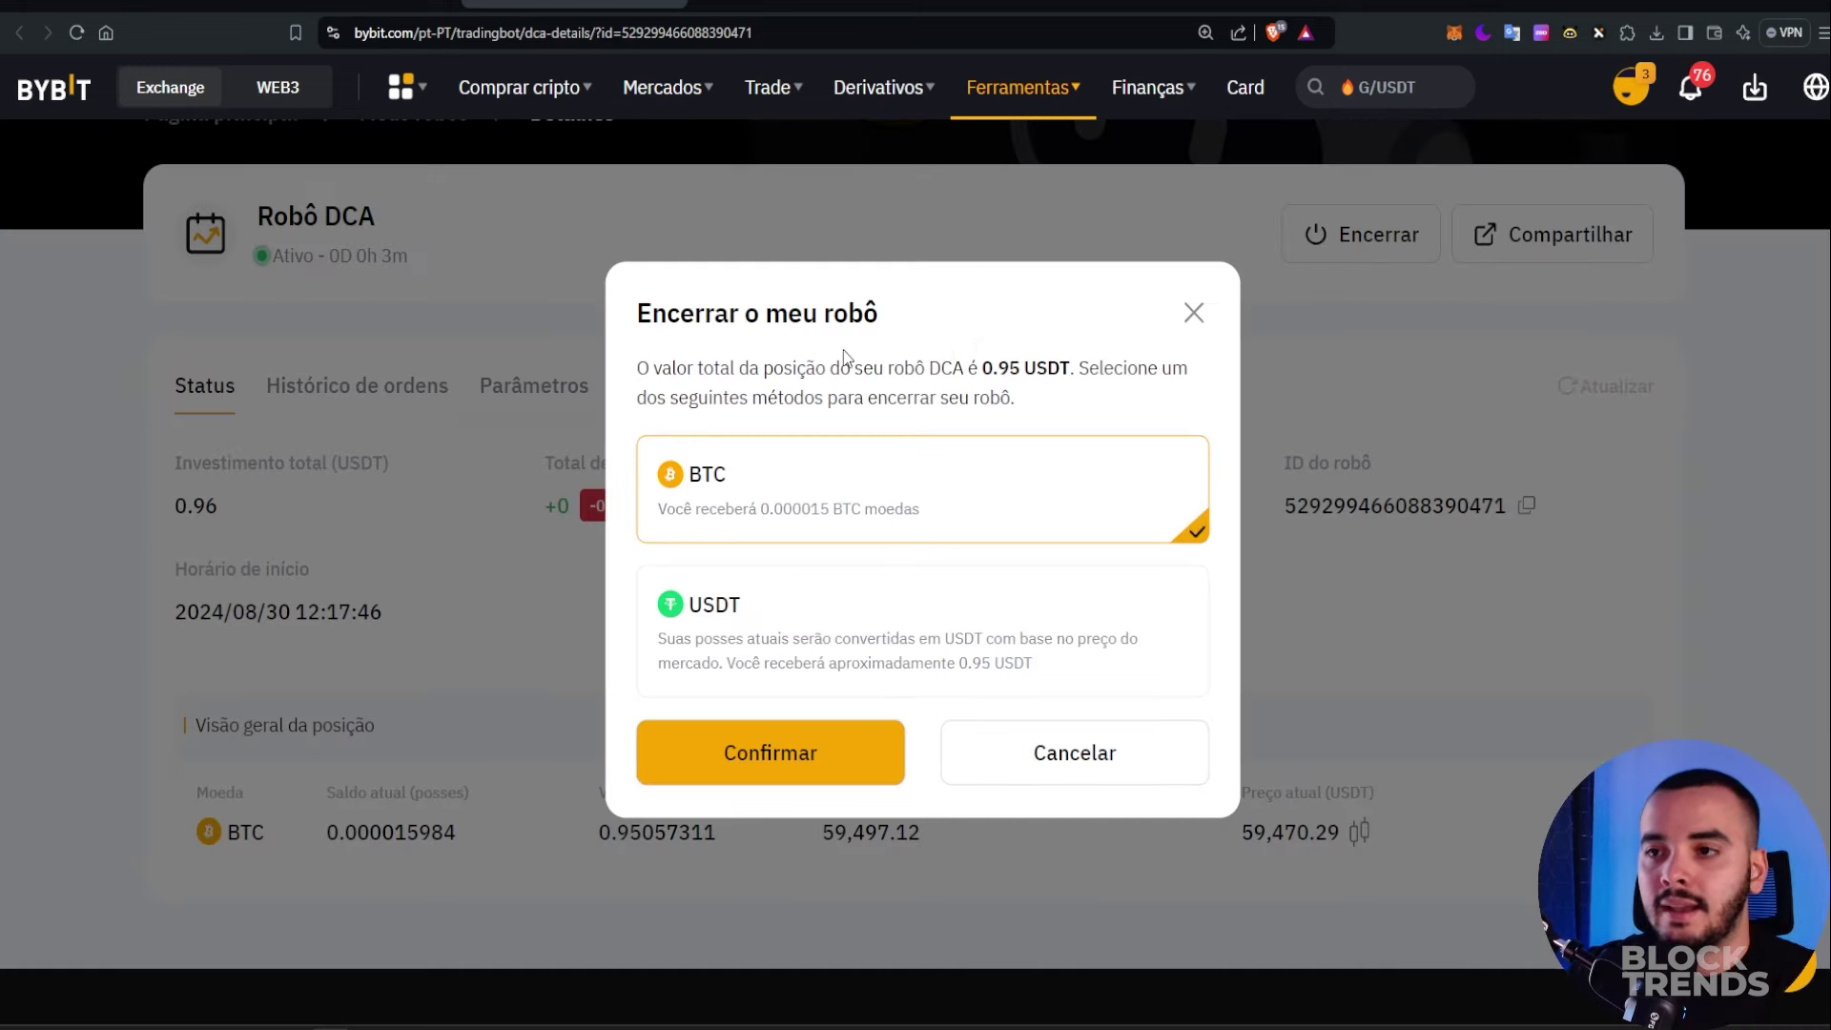
left_click_drag(639, 307, 878, 346)
left_click(687, 378)
left_click_drag(637, 370, 980, 362)
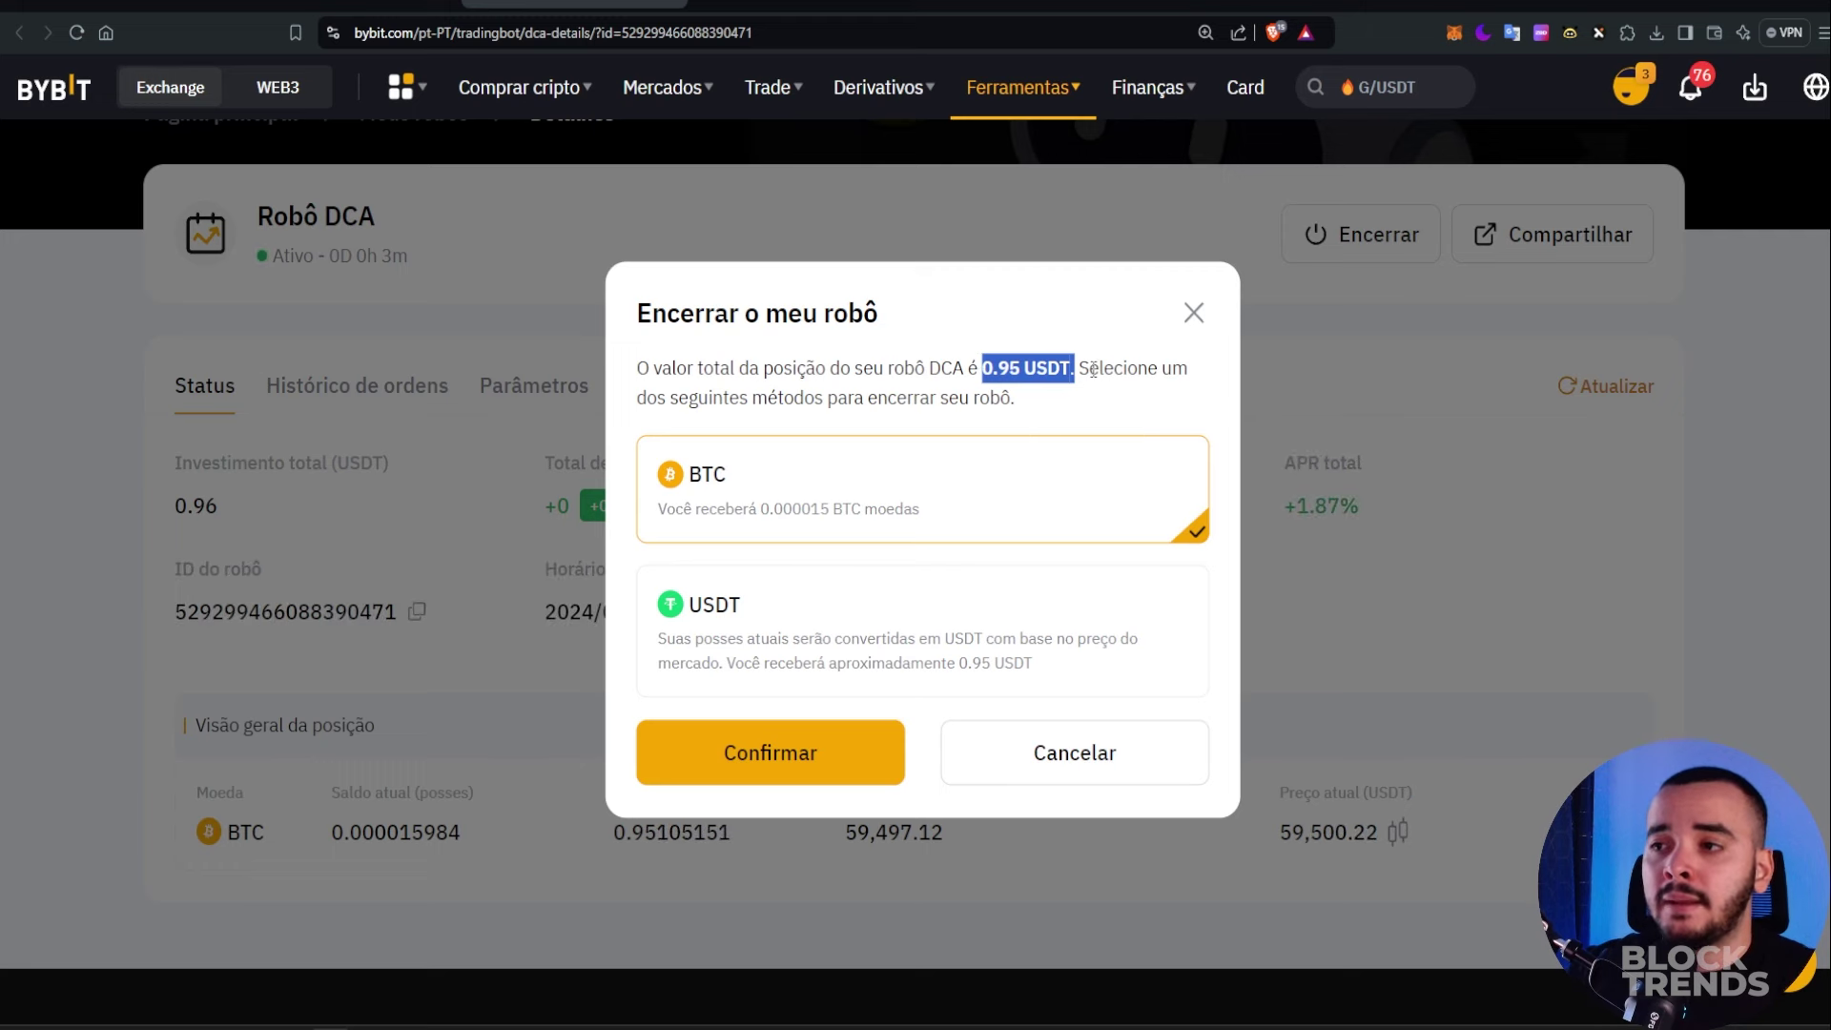
left_click_drag(1078, 368, 977, 400)
left_click(1045, 400)
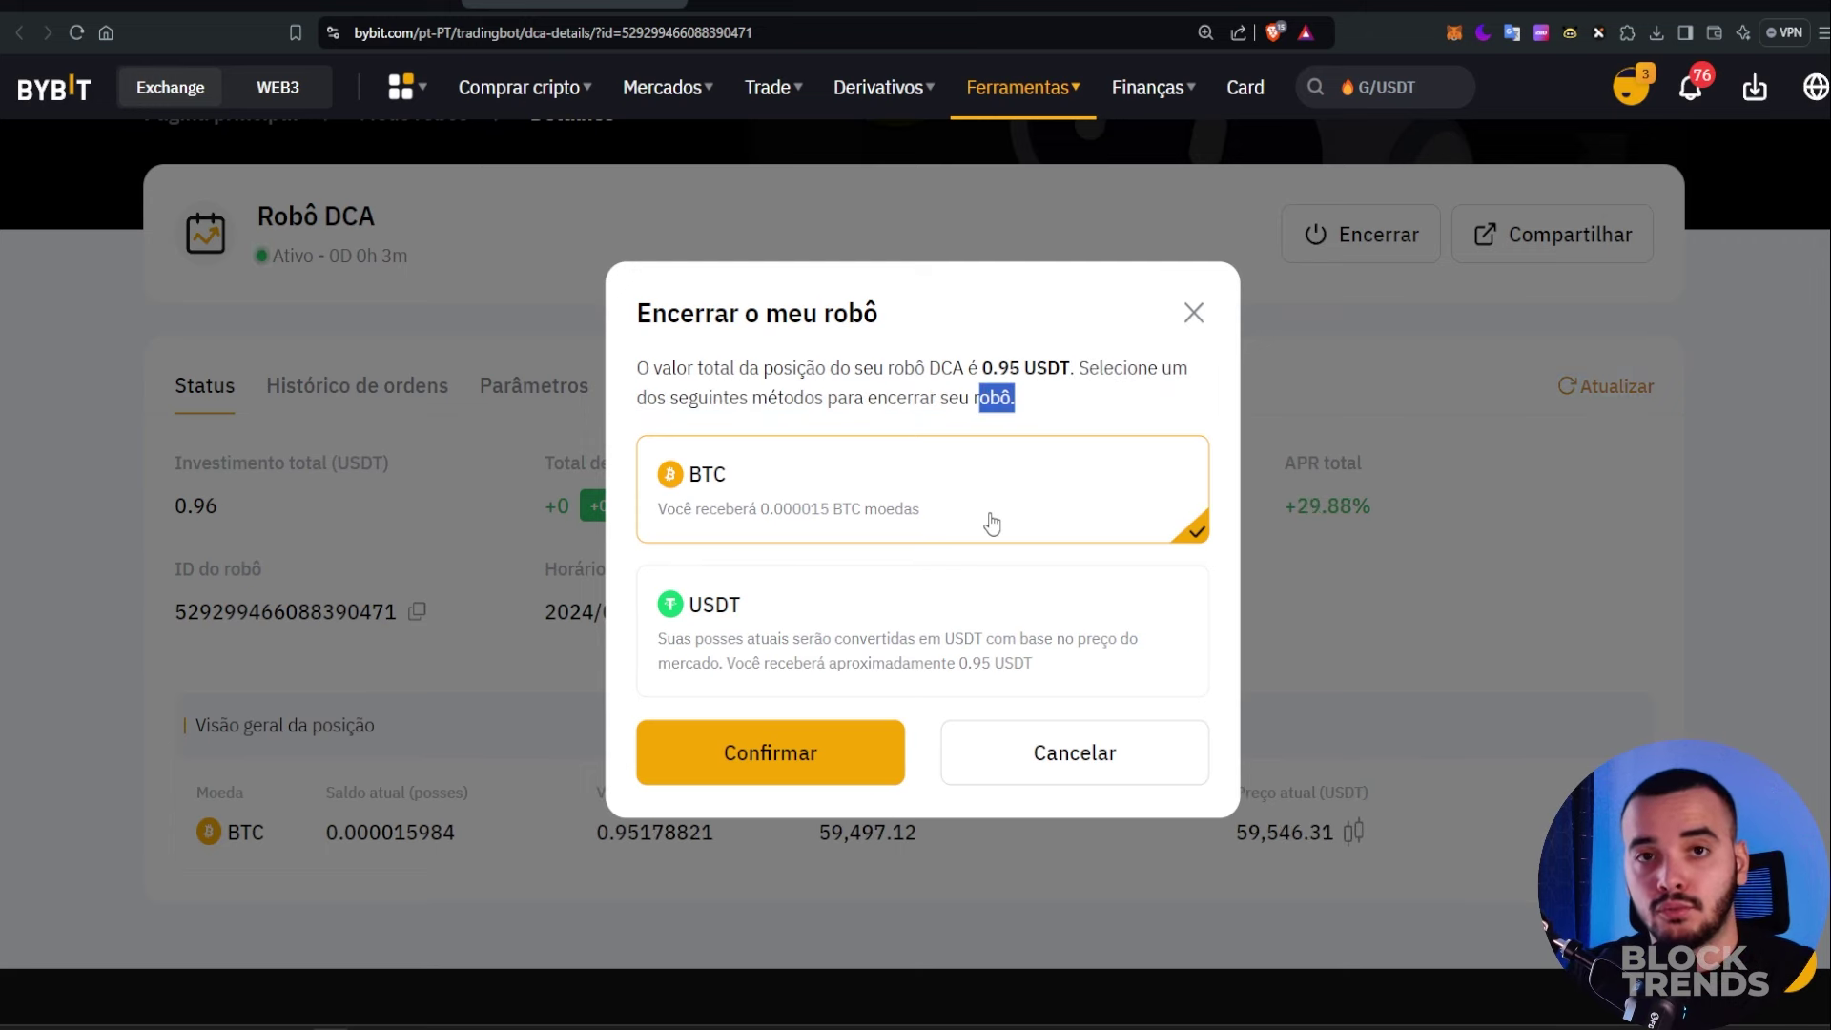
left_click(1043, 391)
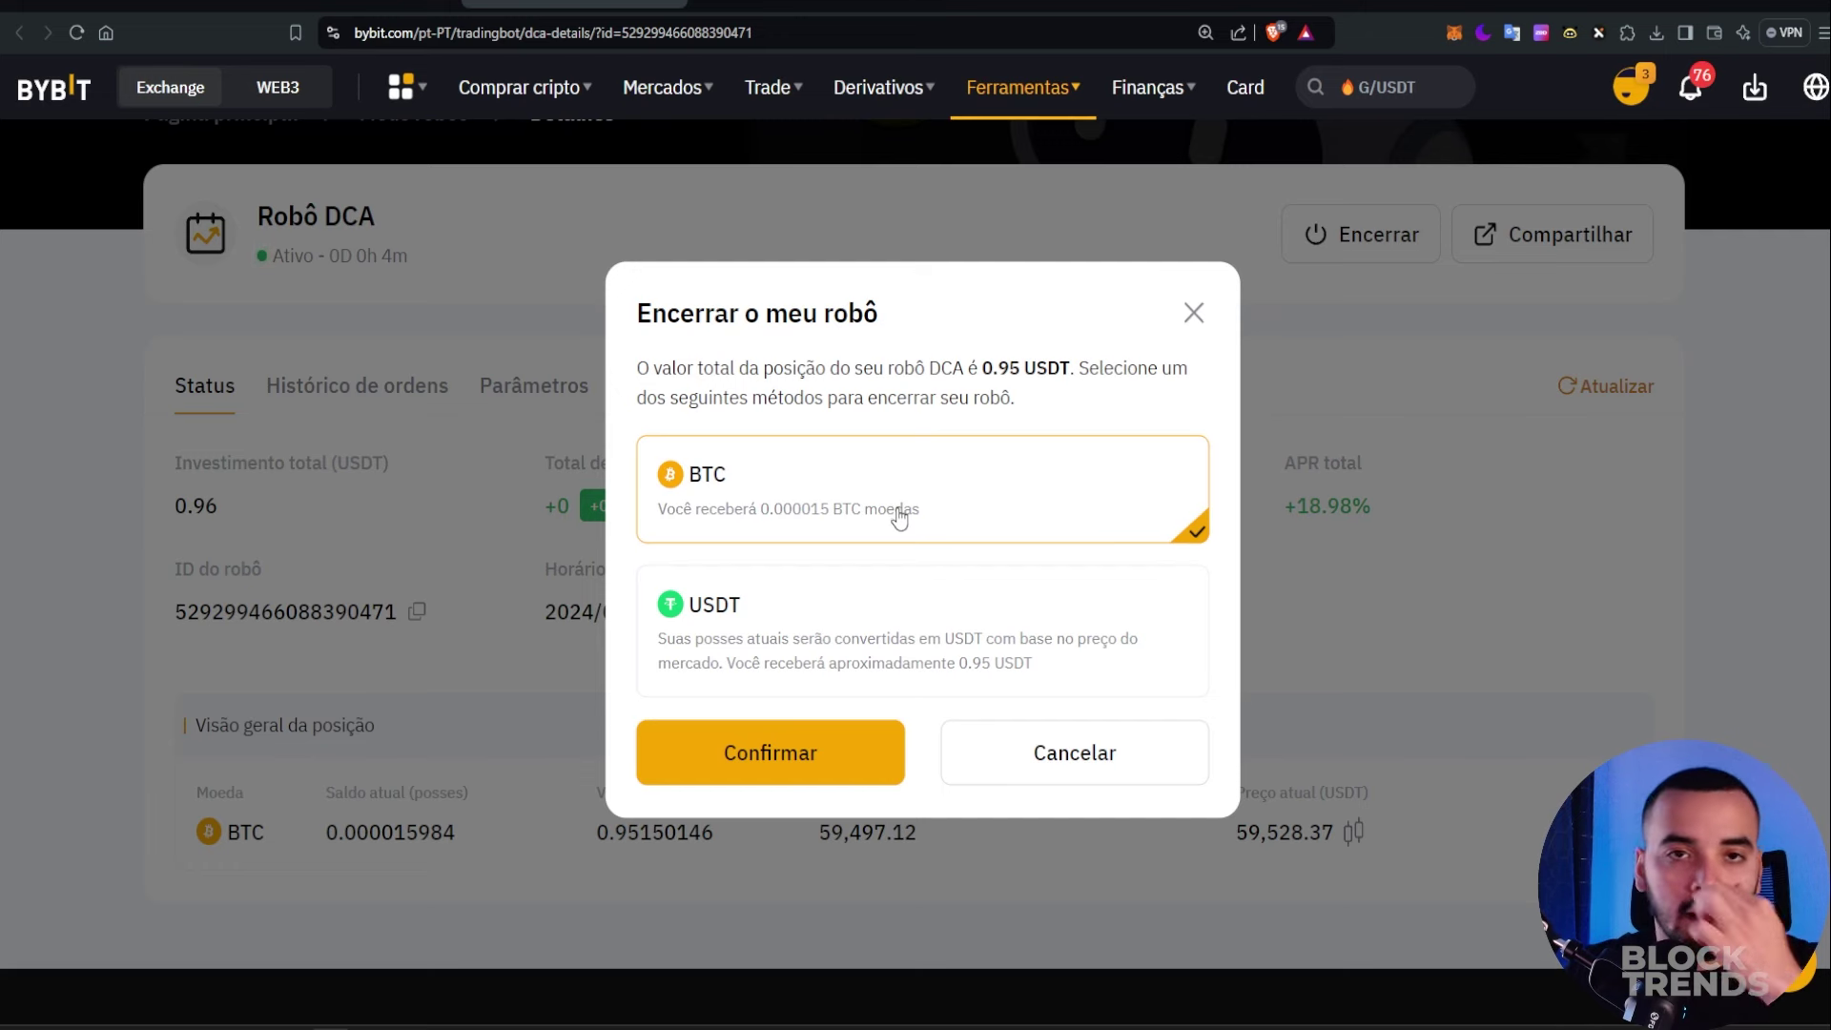
Choose to receive the holdings converted to USDT and confirm closing the DCA bot
left_click(759, 628)
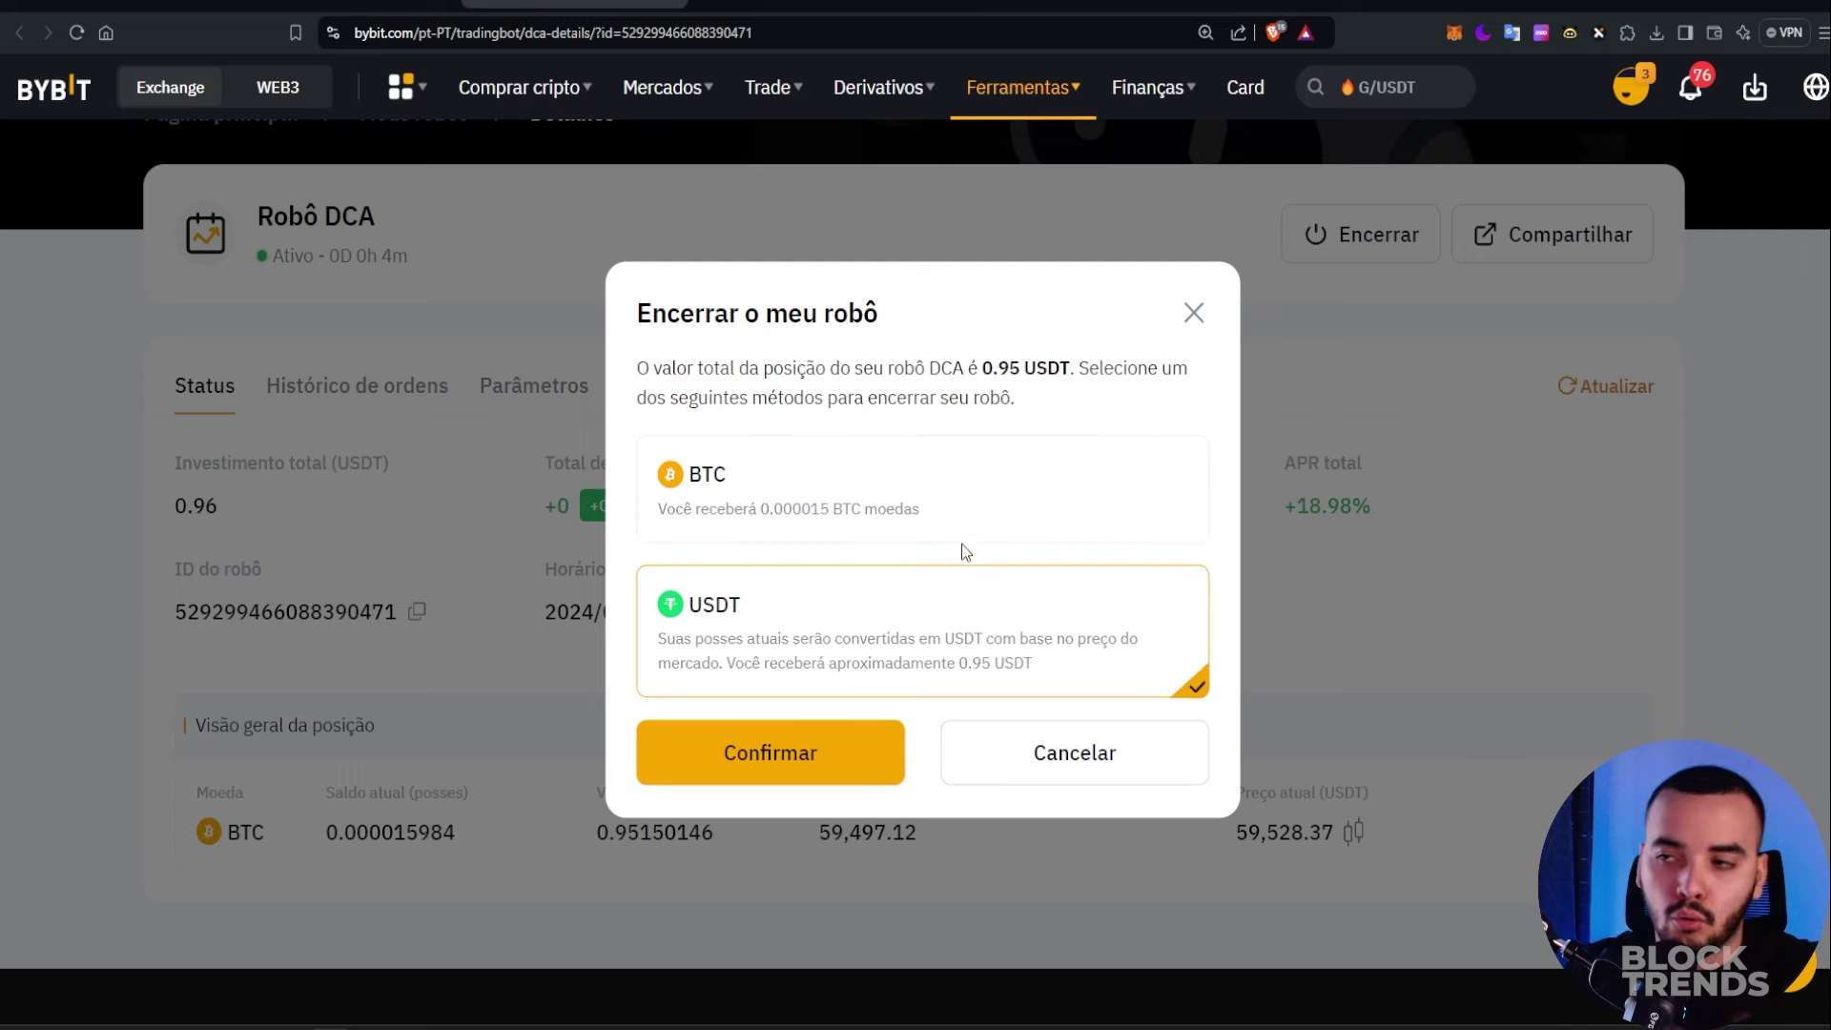
left_click_drag(1030, 416, 637, 303)
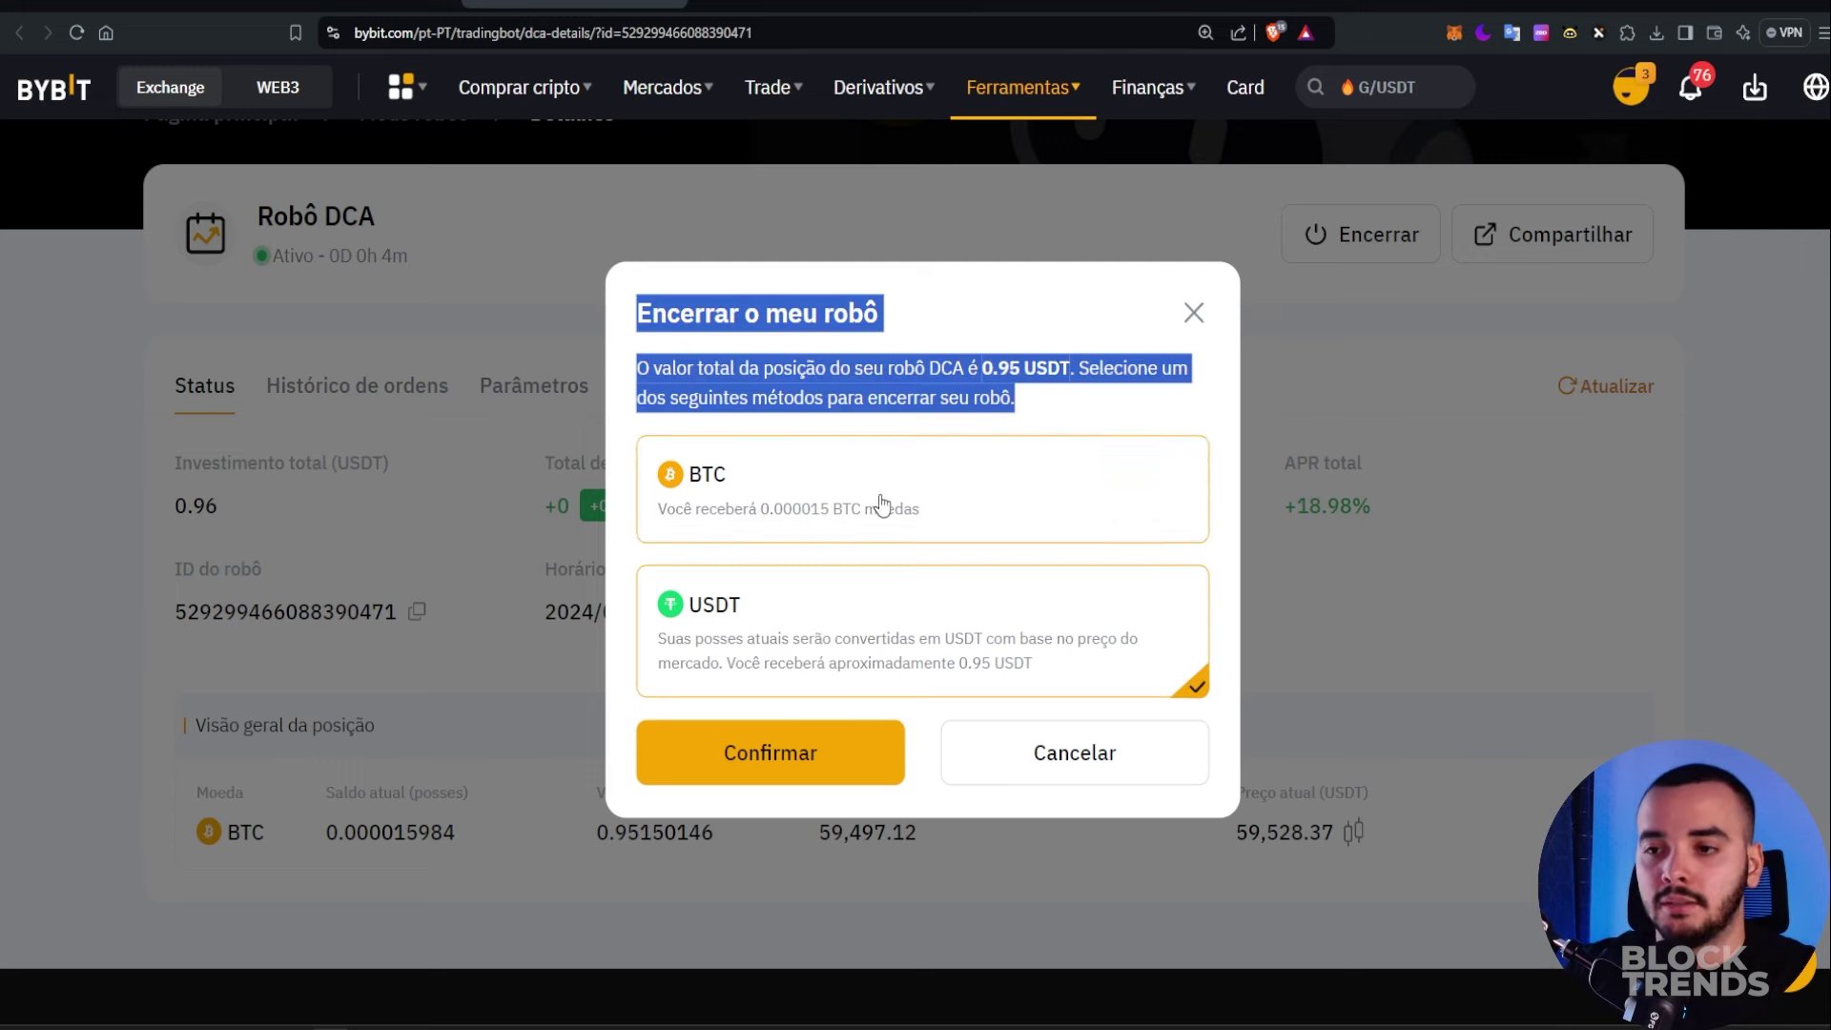
left_click(808, 769)
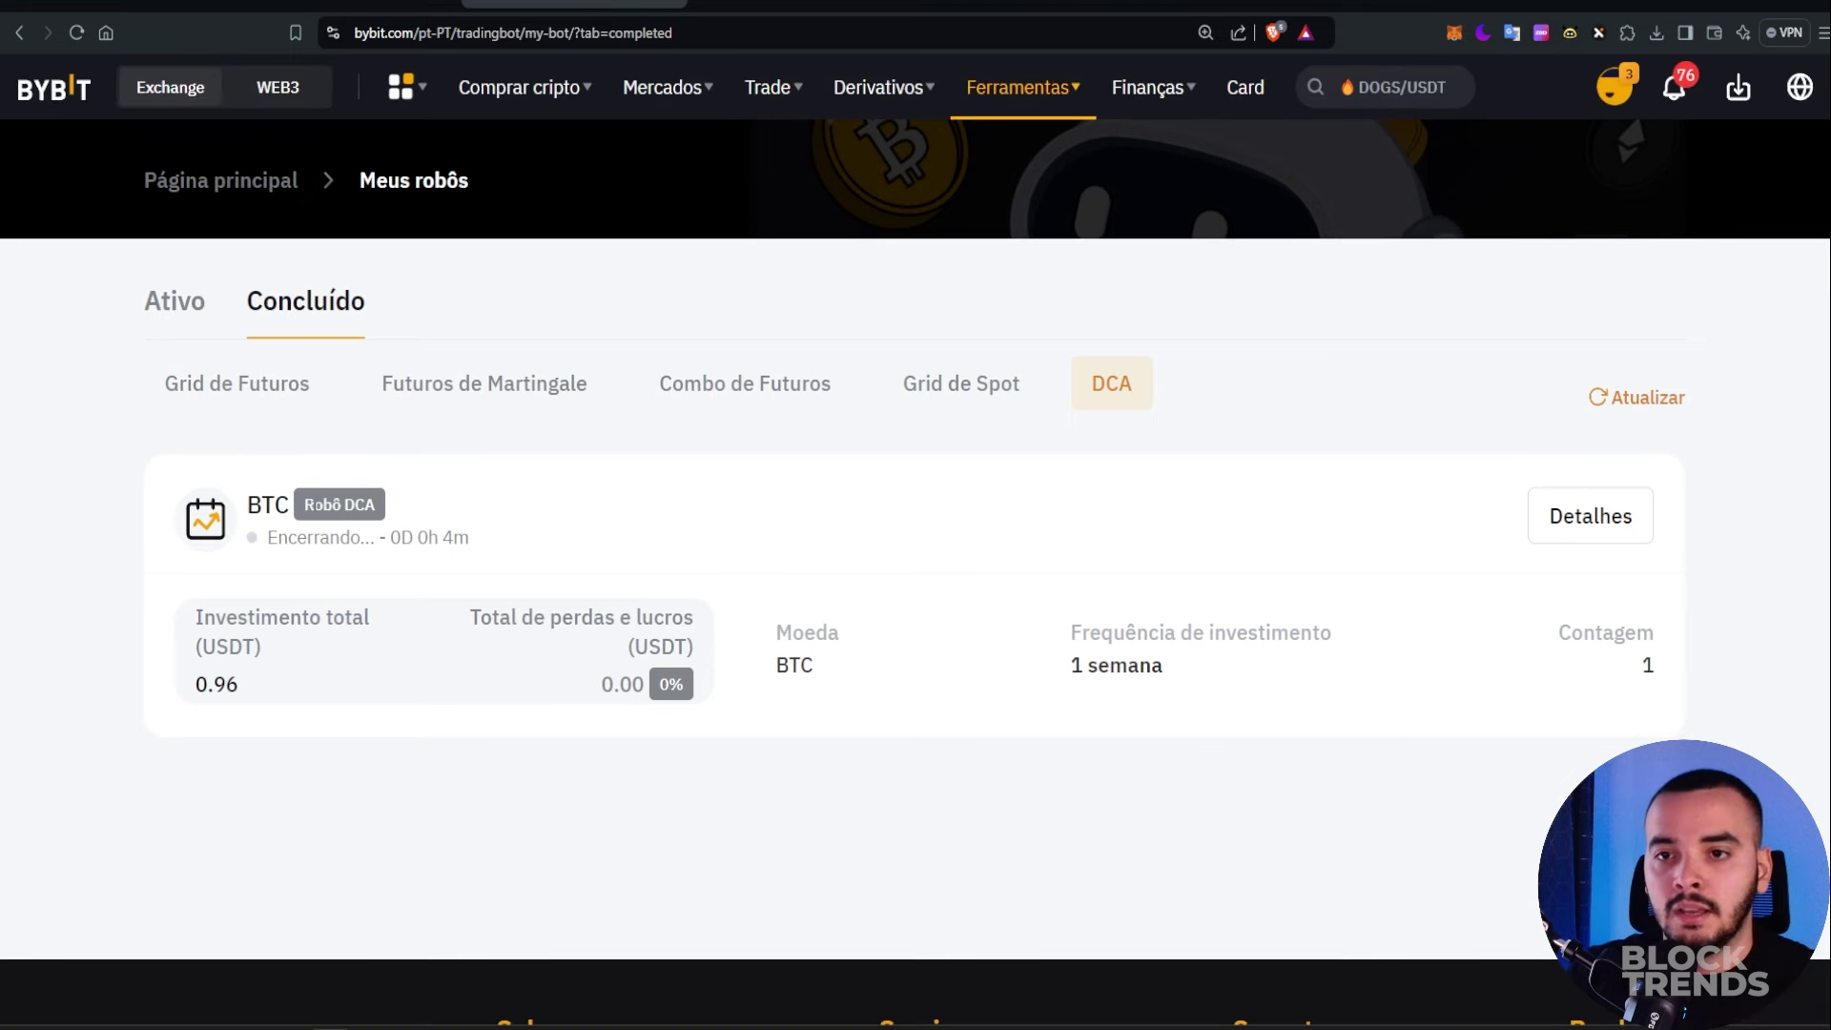
Examine the closed BTC bot's status, running time, total investment and profit or loss in the completed DCA bots list
left_click_drag(493, 545, 306, 543)
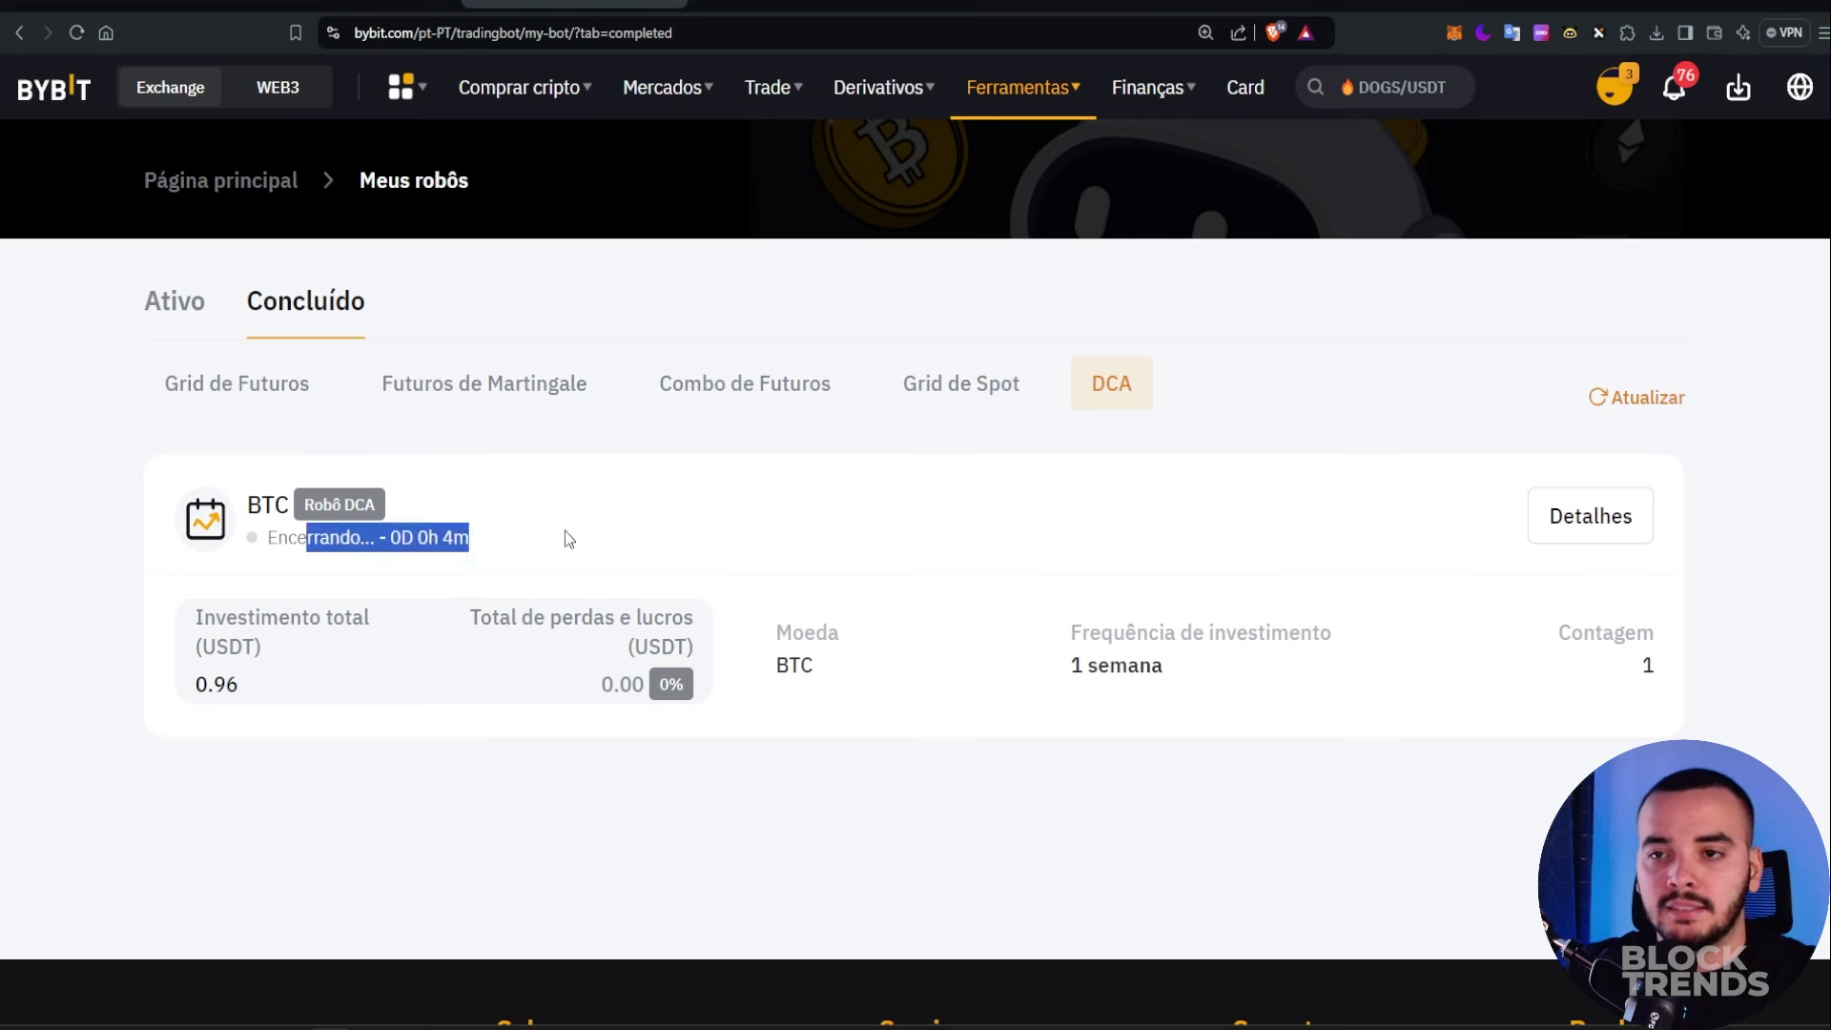
left_click(513, 548)
double_click(273, 537)
left_click_drag(488, 541, 401, 539)
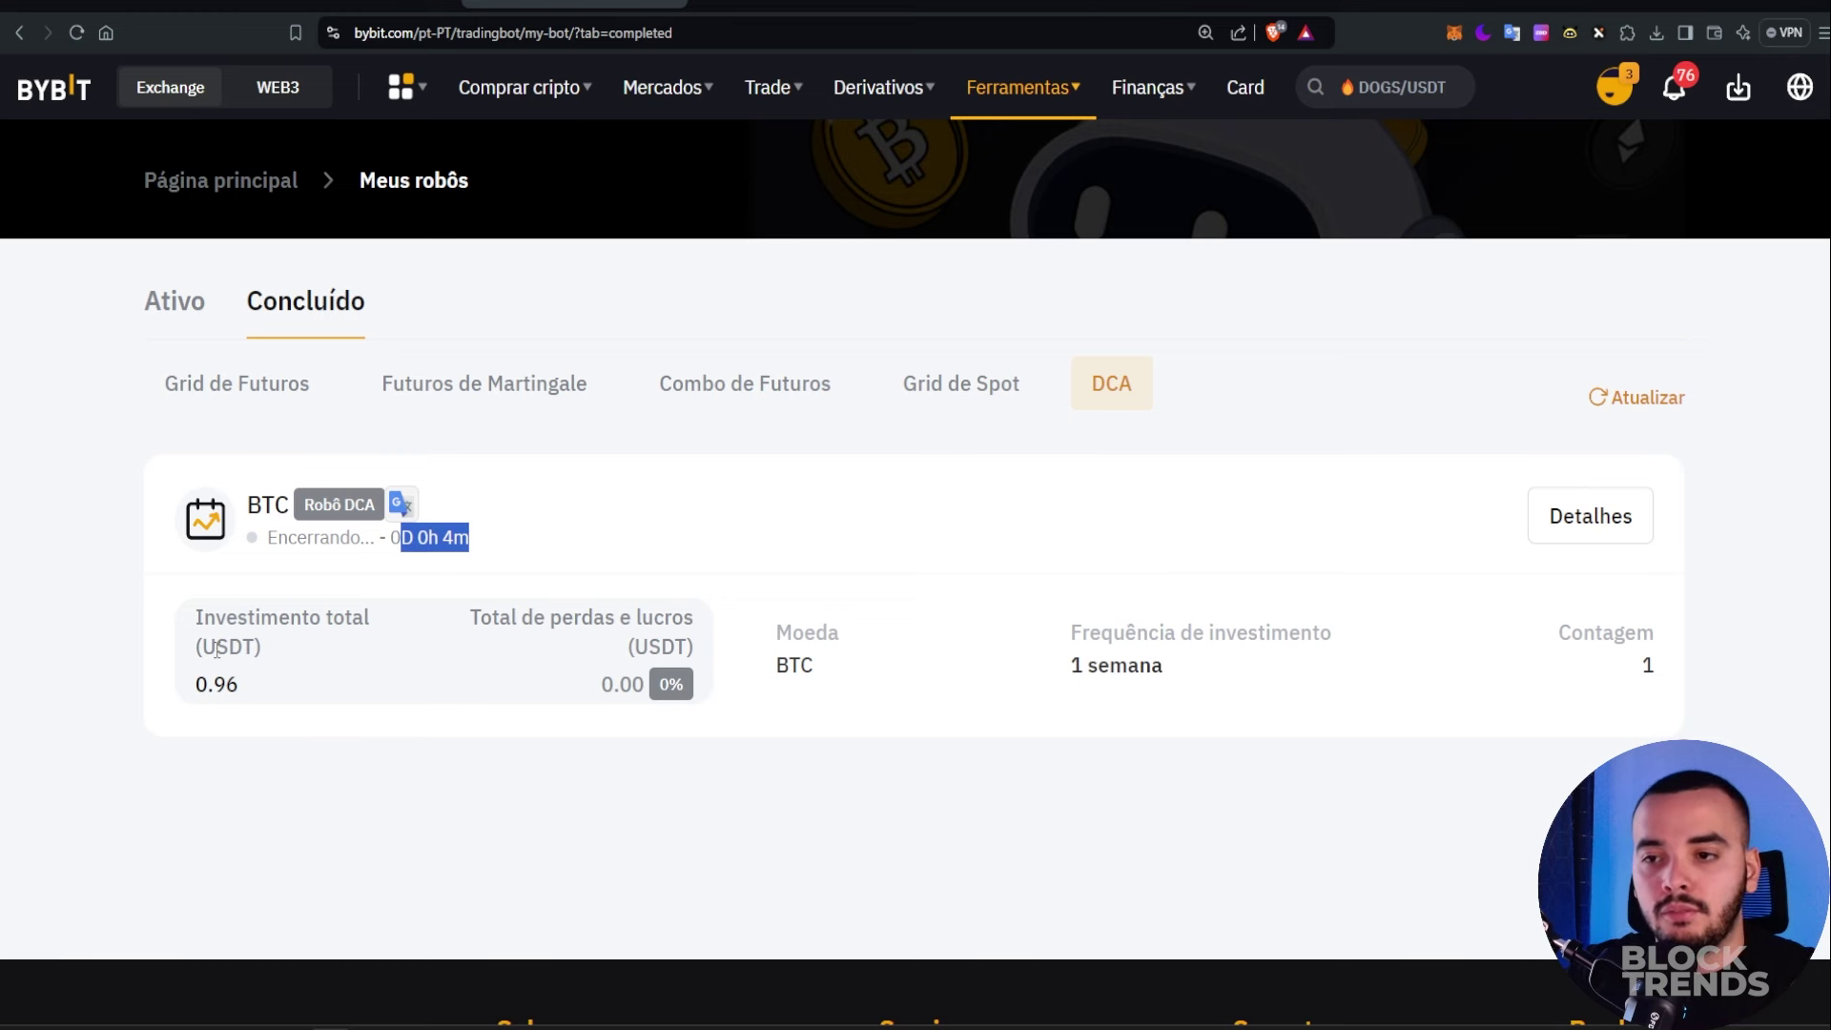
left_click_drag(245, 687, 194, 684)
left_click_drag(558, 684, 410, 524)
left_click(708, 677)
left_click(456, 543)
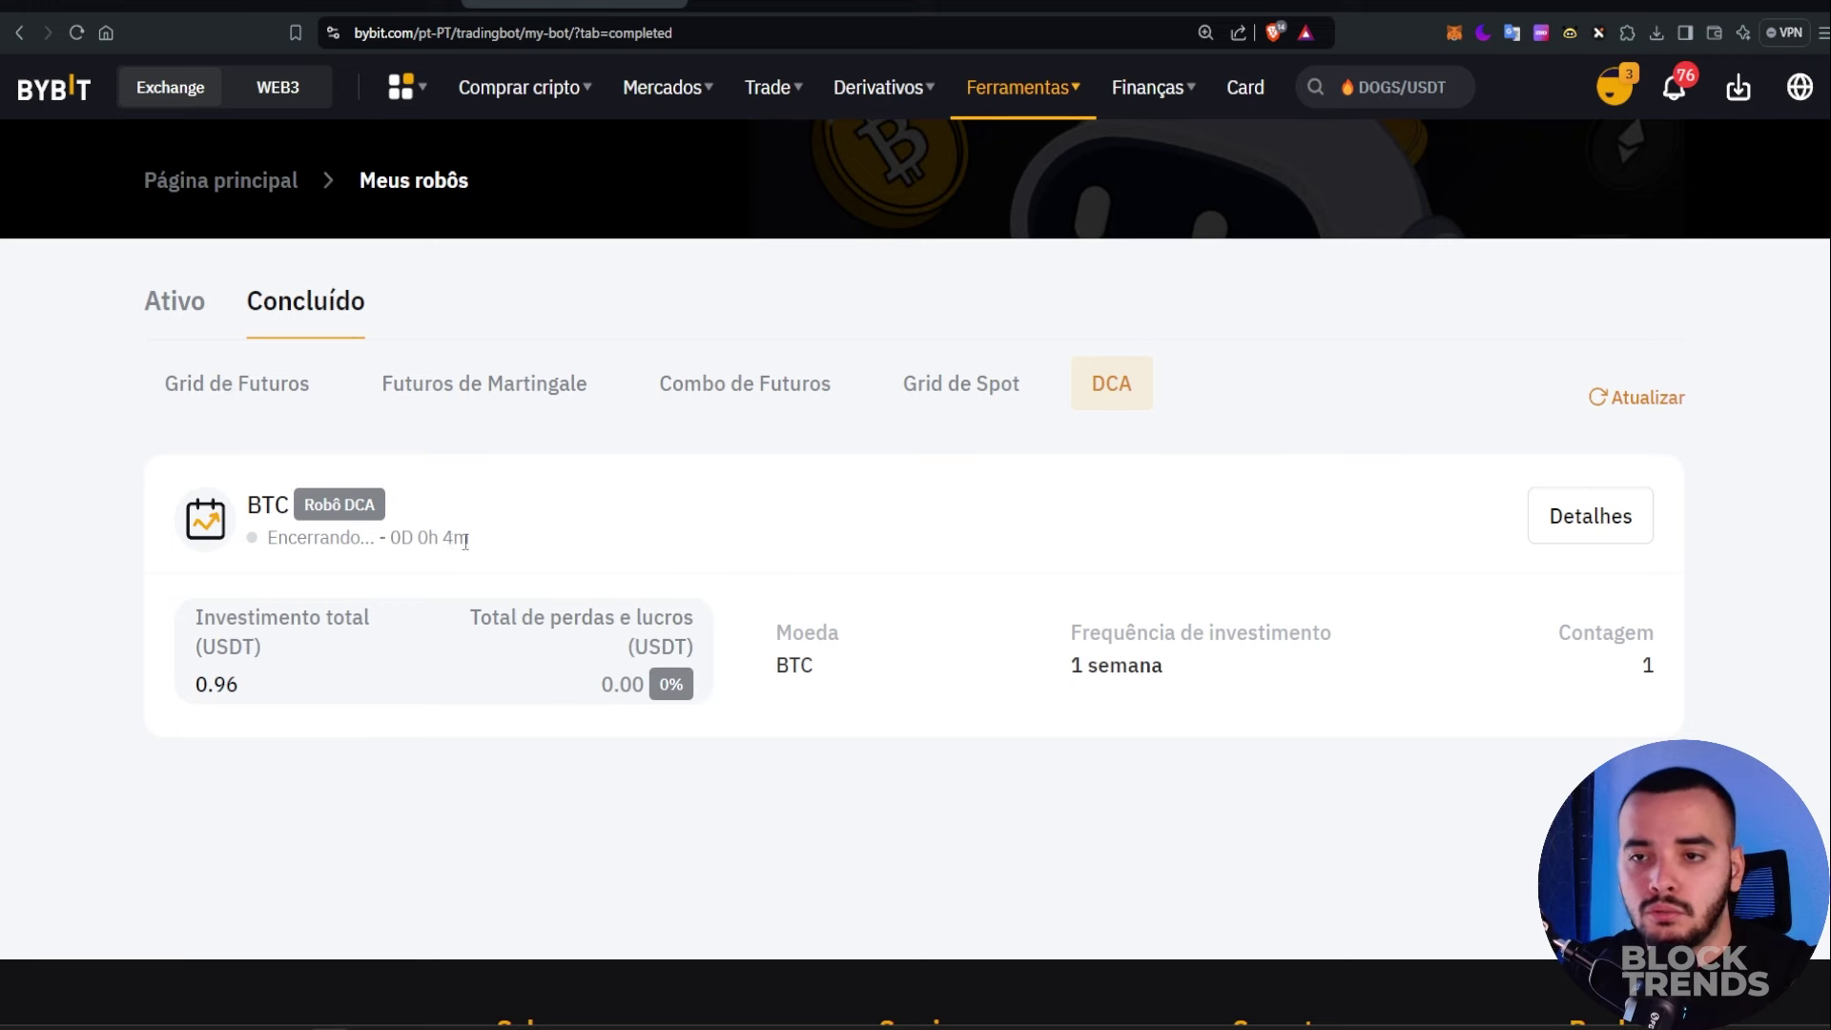